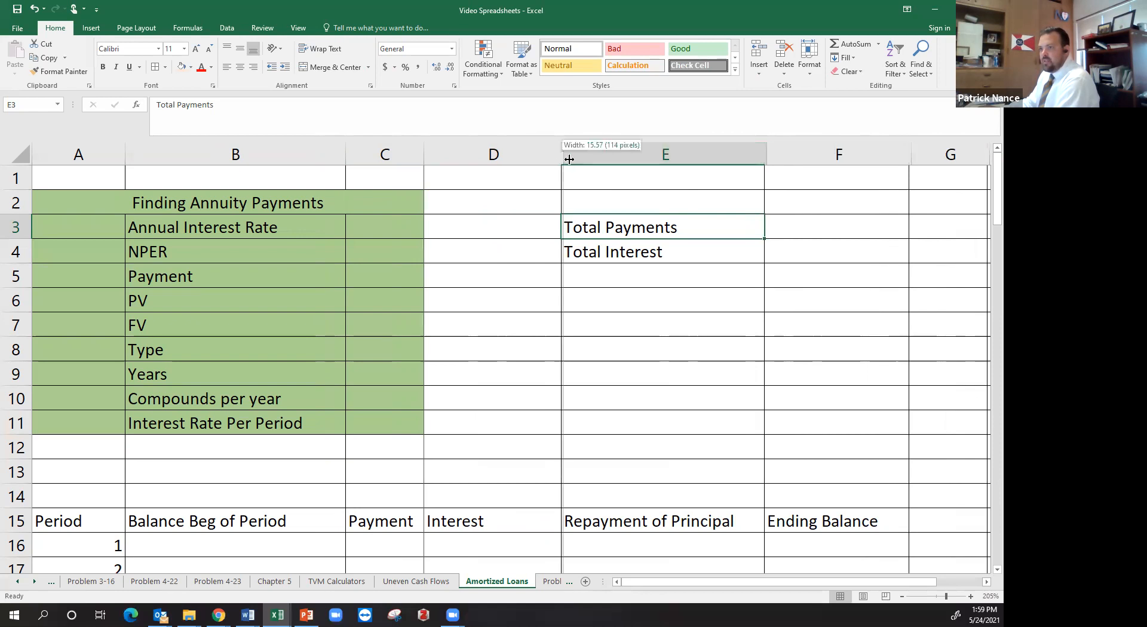
Widen columns C and B slightly on the Amortized Loans sheet
drag(424, 159, 447, 159)
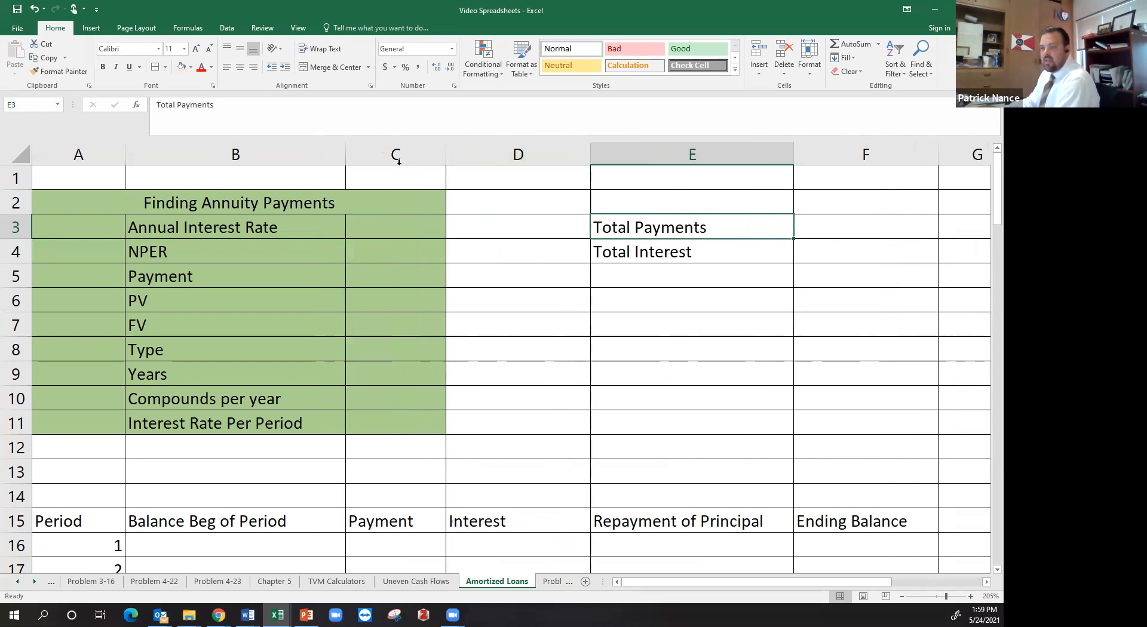
drag(347, 156, 351, 156)
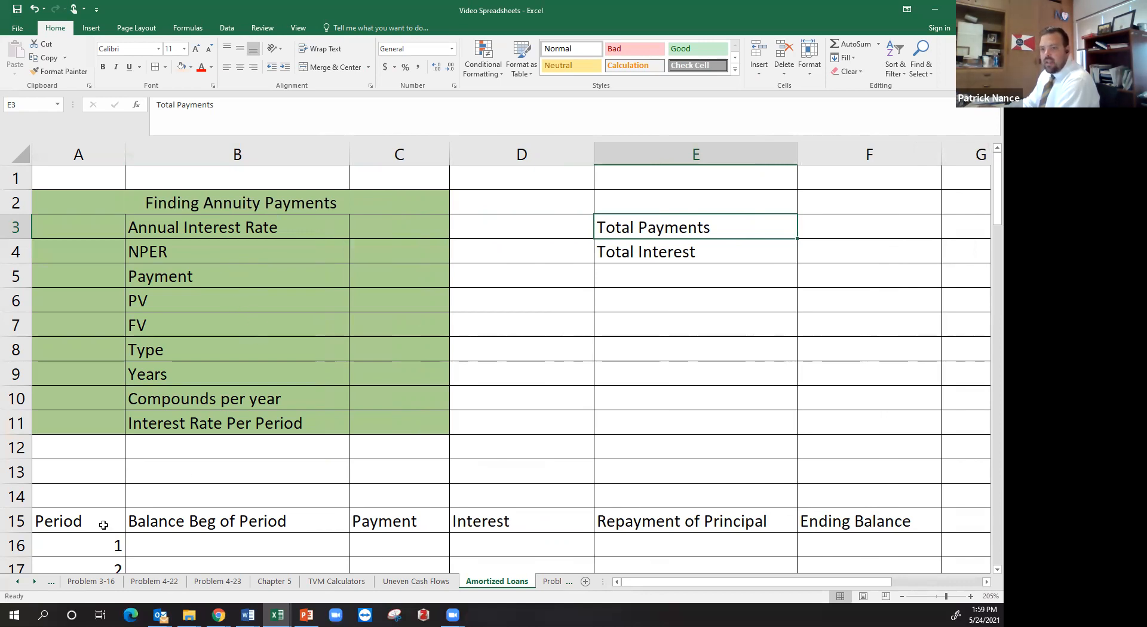
Enter in cell A13: "Take out a loan for a vehicle, interest rate 6%, Terms 5 years, Monthly payments, Loan amount is 25,000"
click(88, 478)
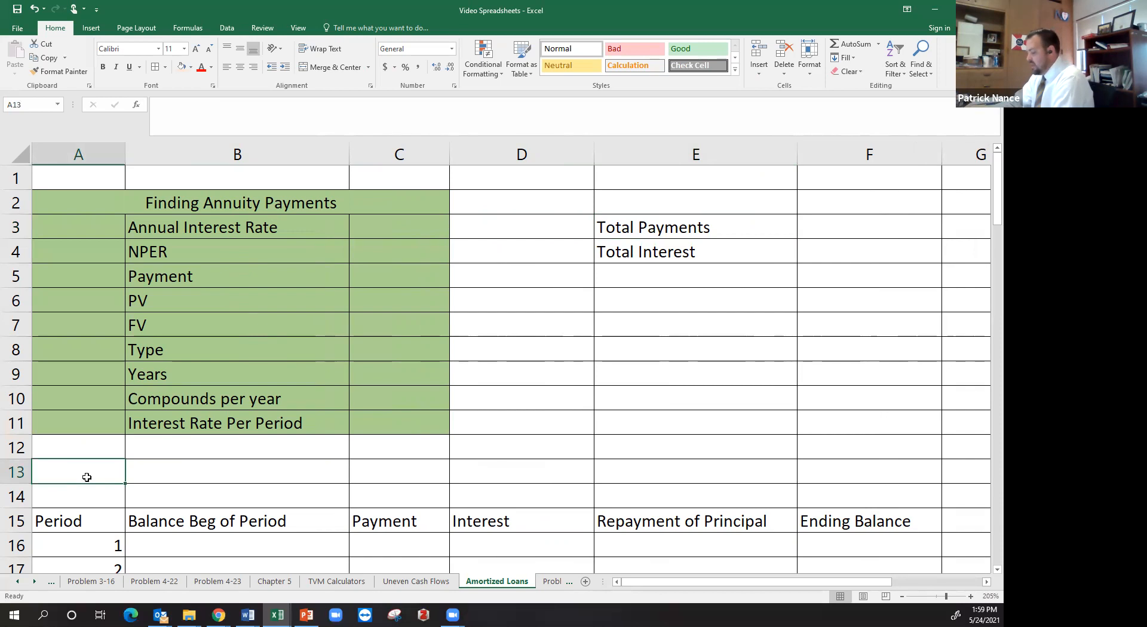
text(Buy a)
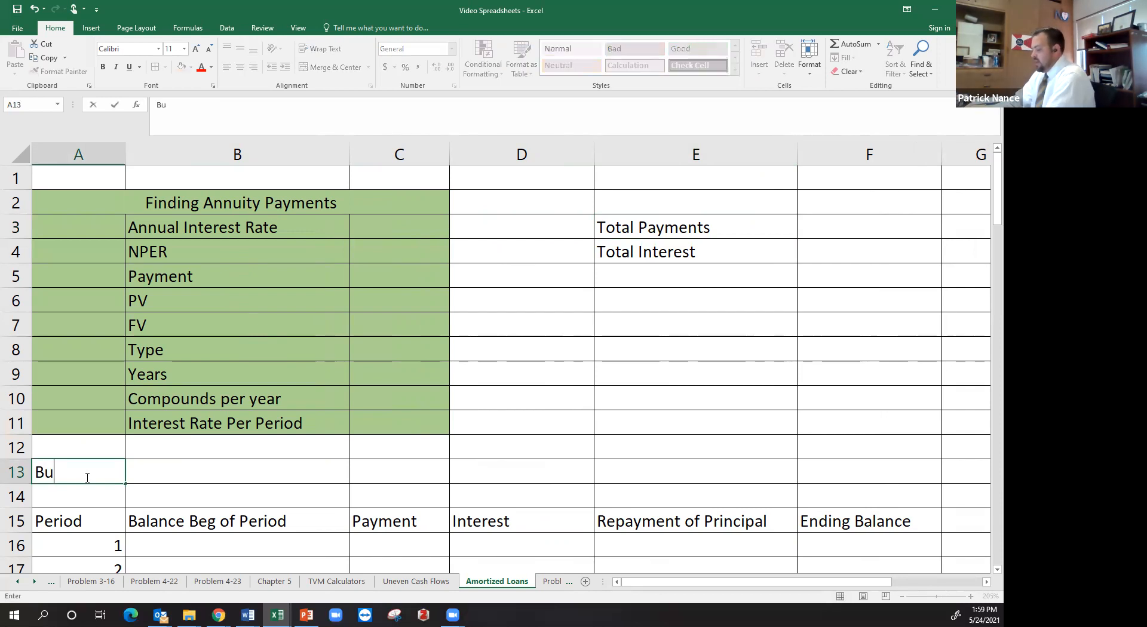
key(BackSpace)
key(BackSpace)
key(BackSpace)
key(BackSpace)
key(BackSpace)
key(BackSpace)
text(Take a)
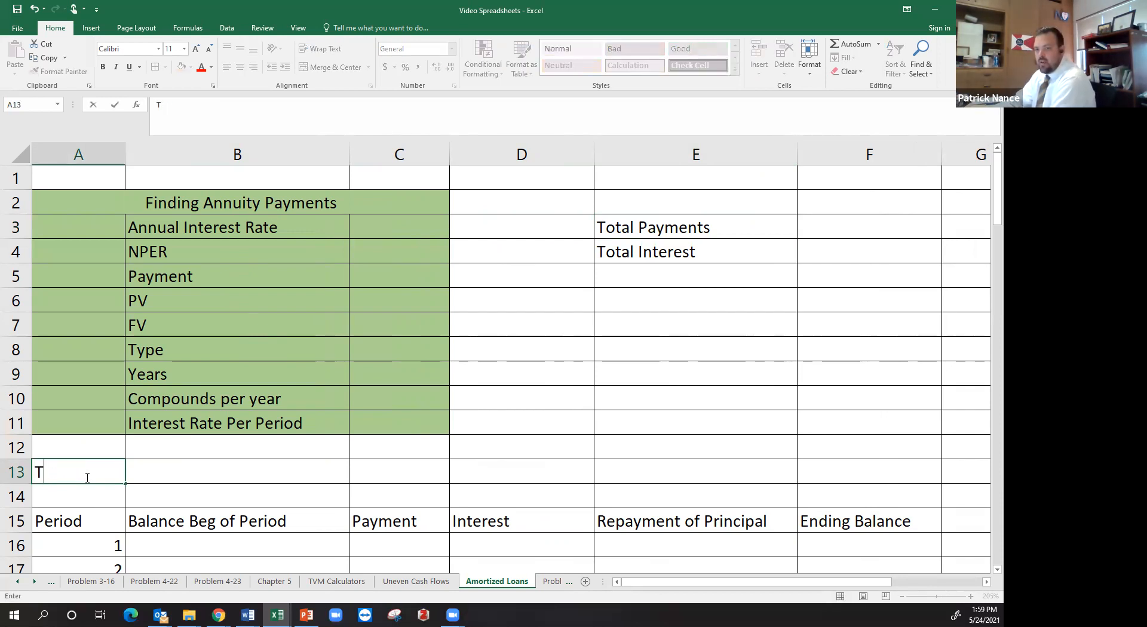
key(BackSpace)
key(BackSpace)
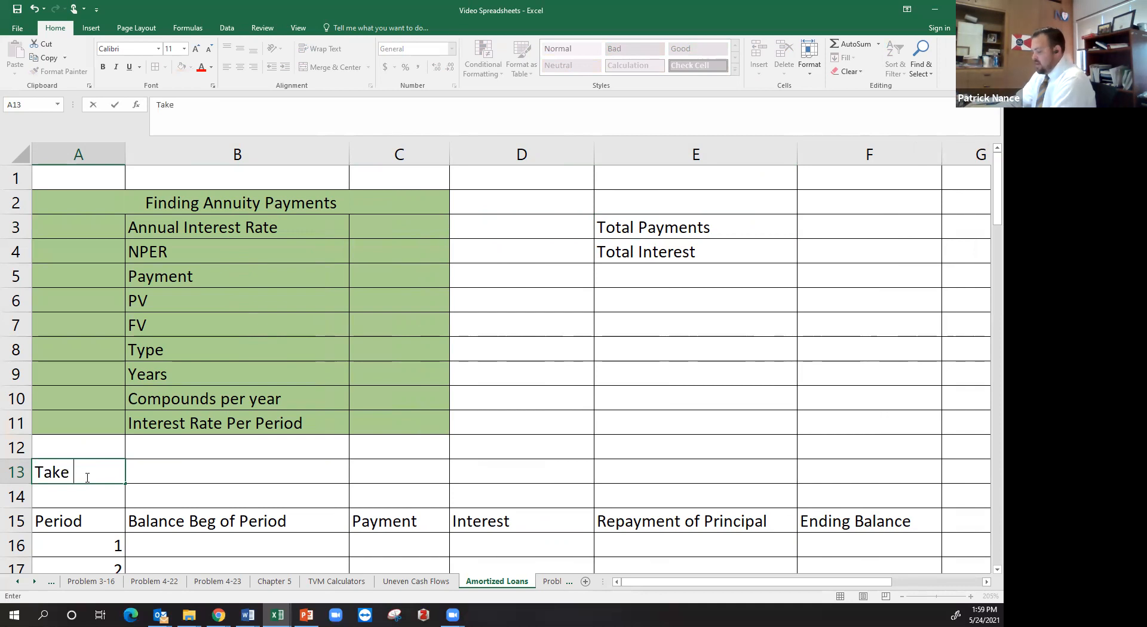
text(out a loan for)
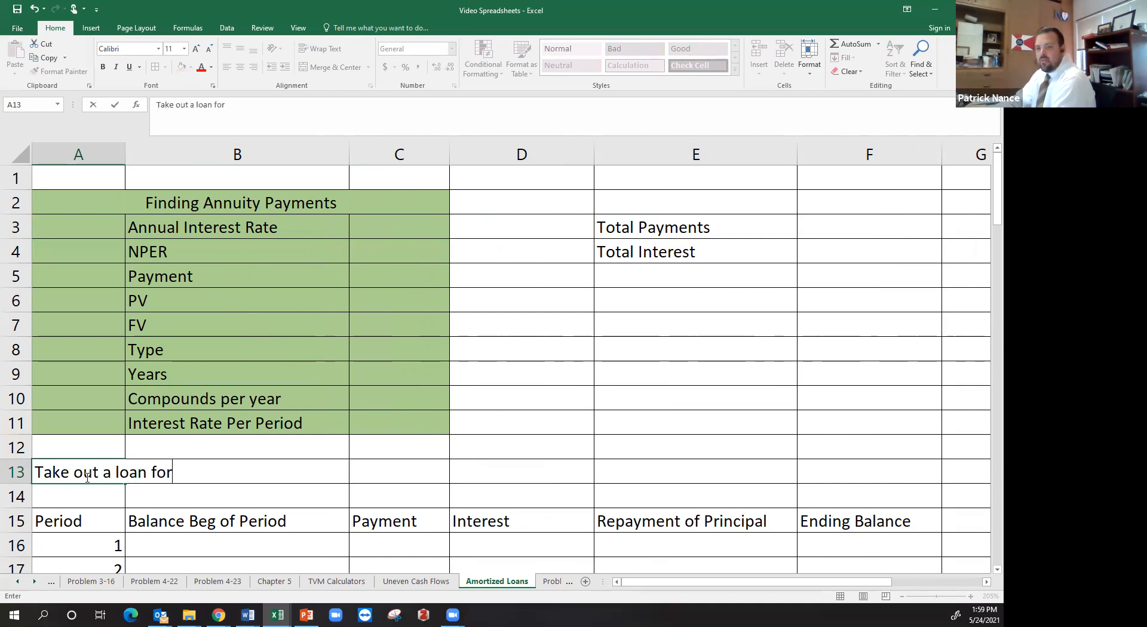
text( a vehic)
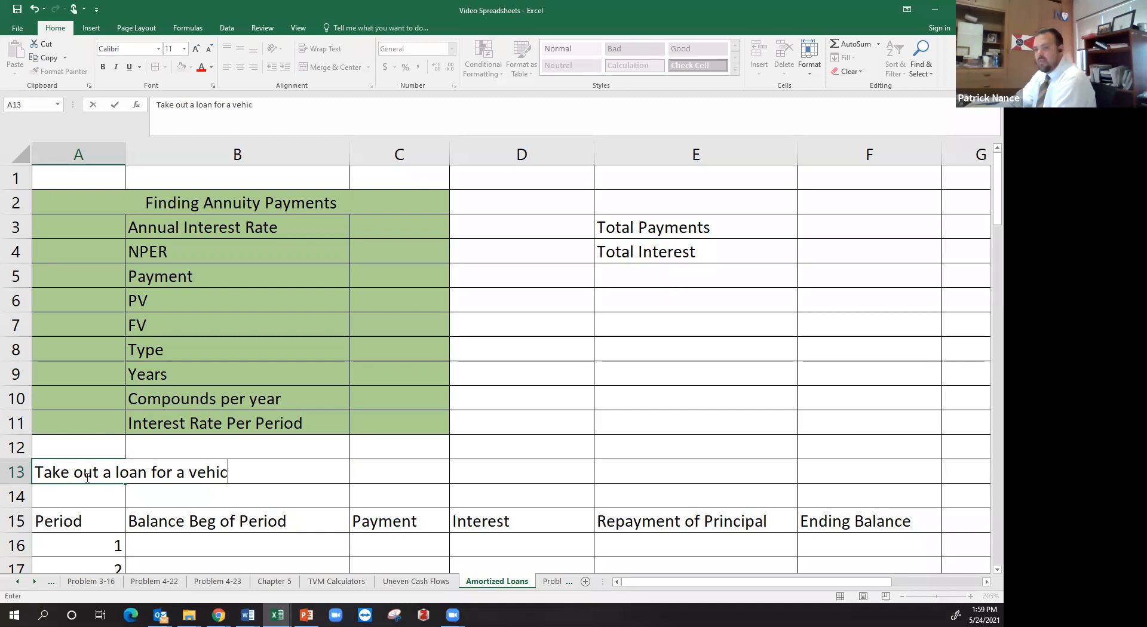
text(le, interest)
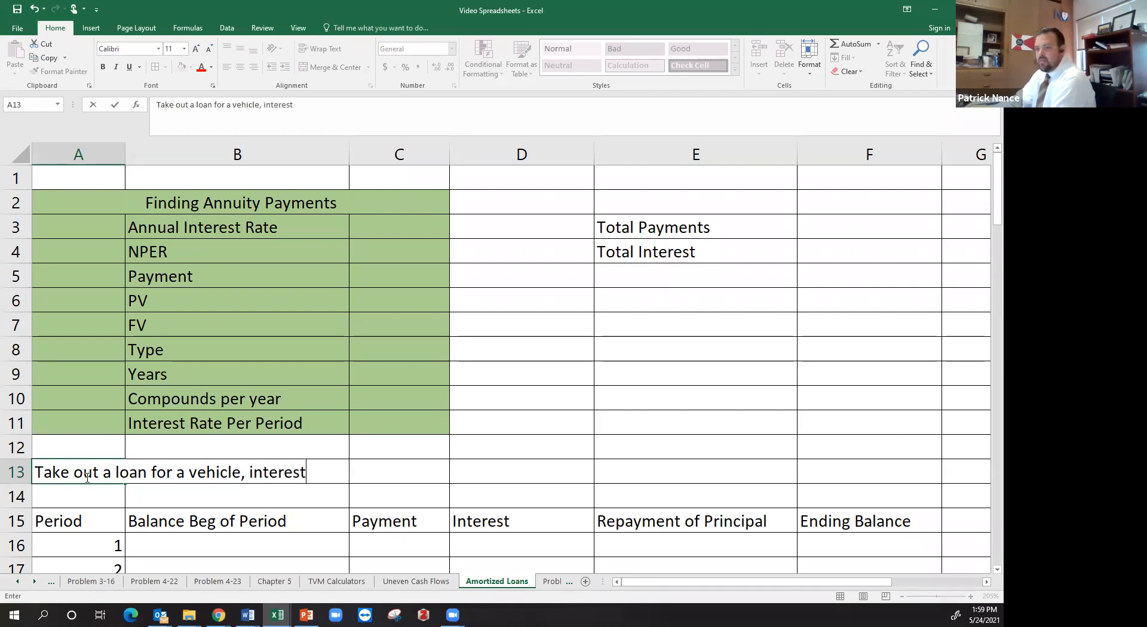
text( rate 6)
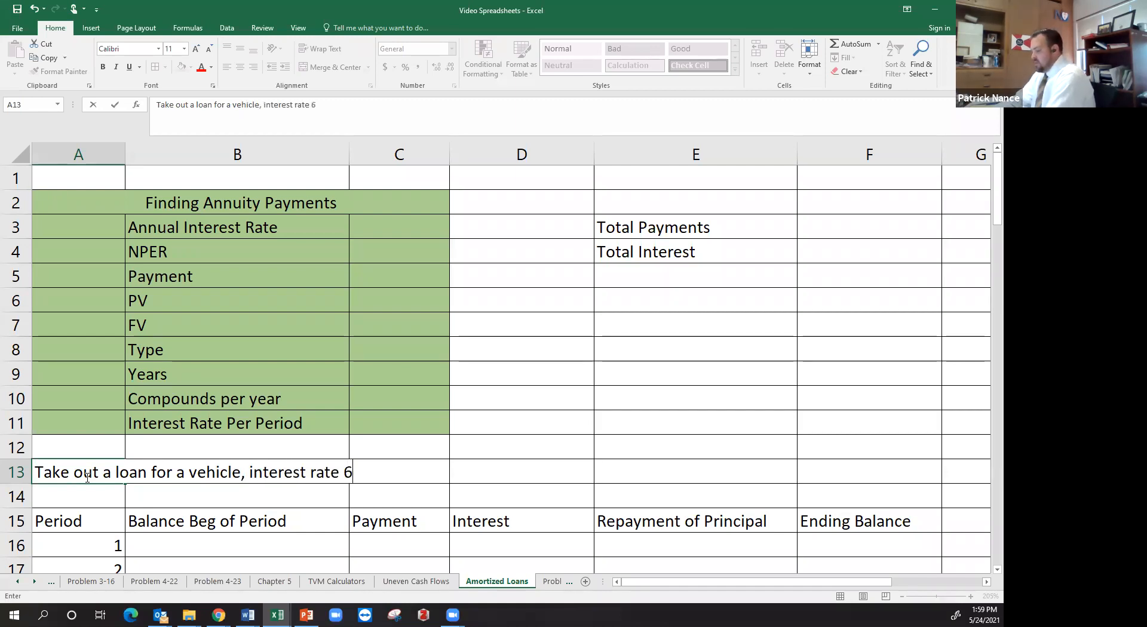
text(%, Terms 5 y)
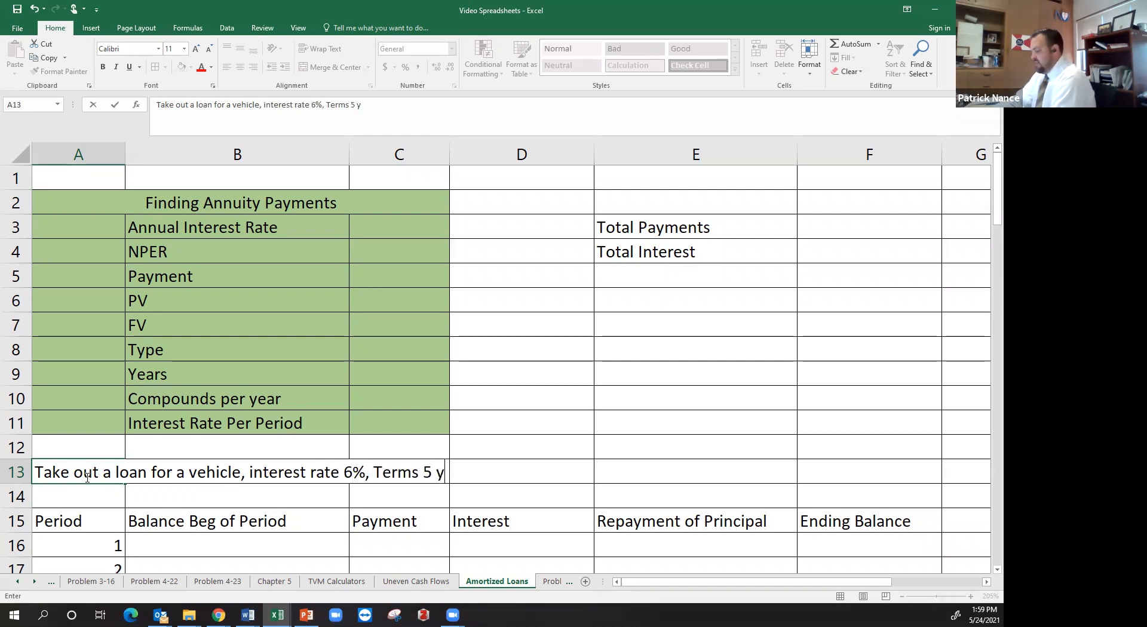
text(ears, Monthly)
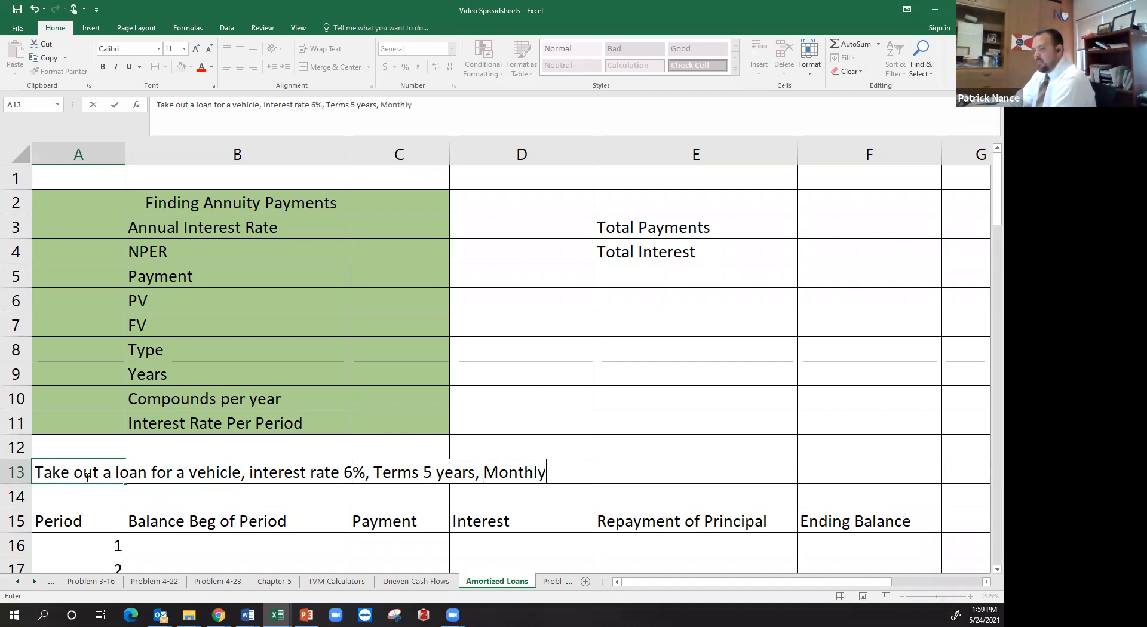
text( payment)
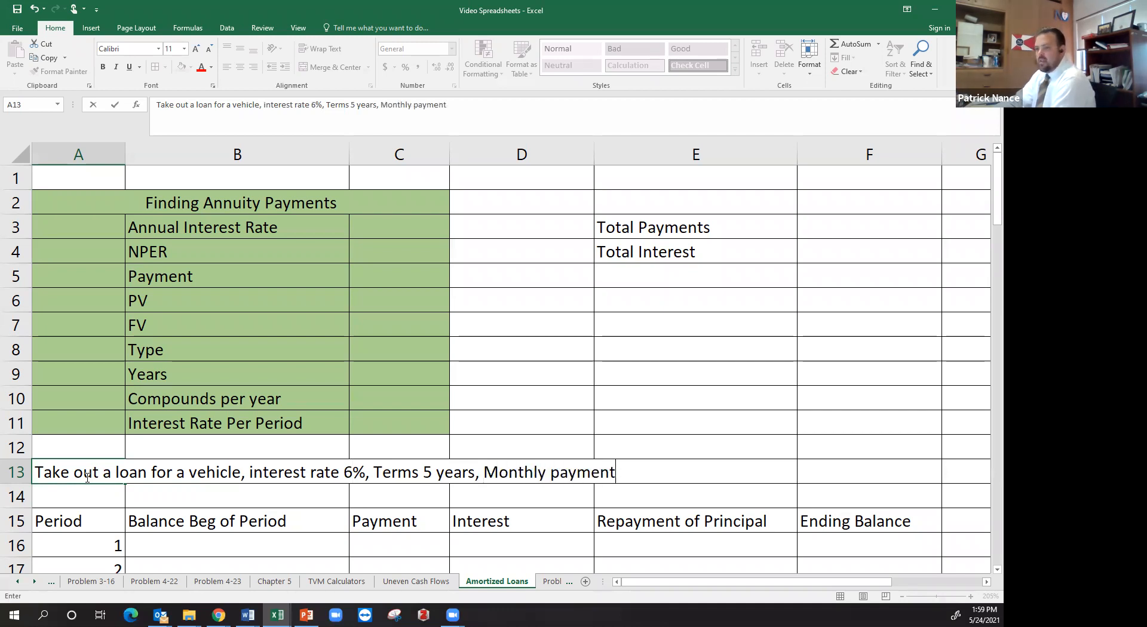
text(s, Loan amount is )
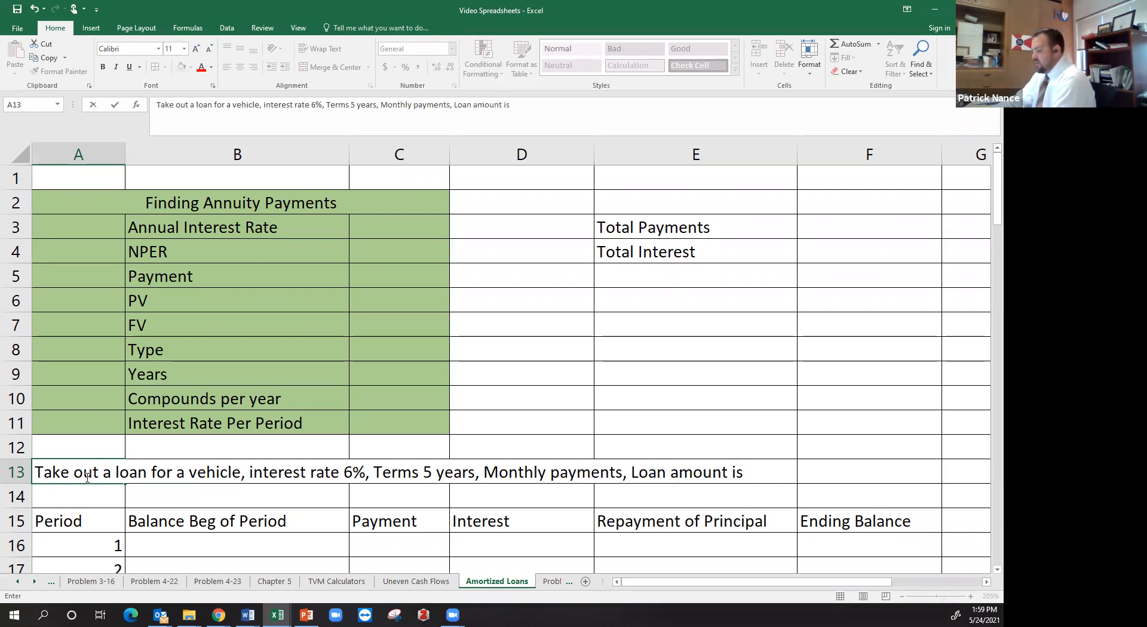
text(25,000)
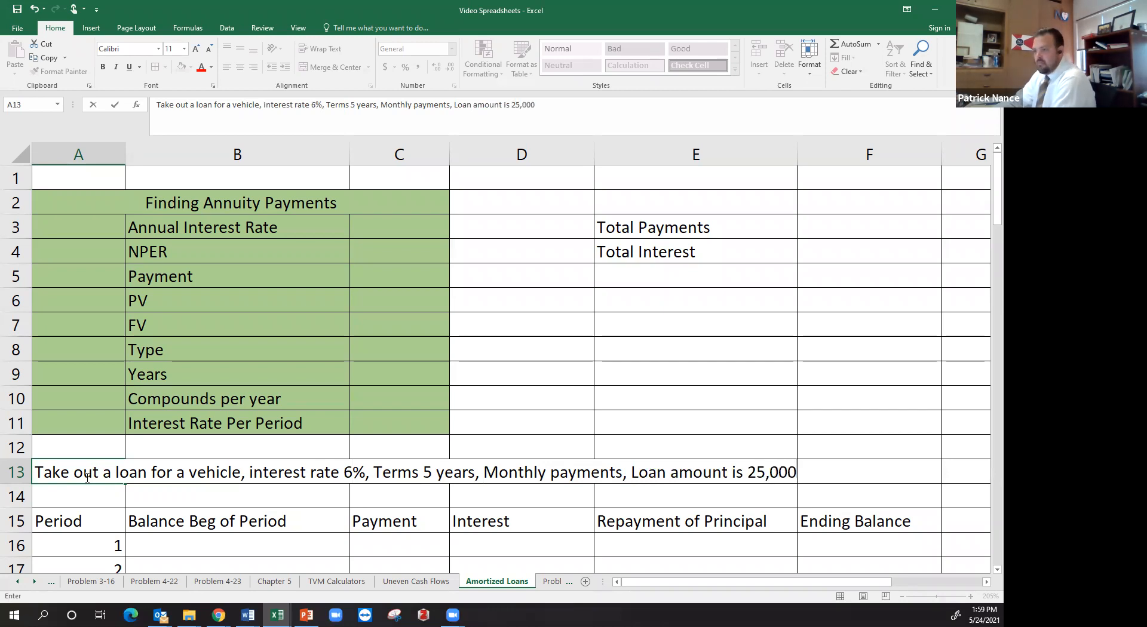
key(Return)
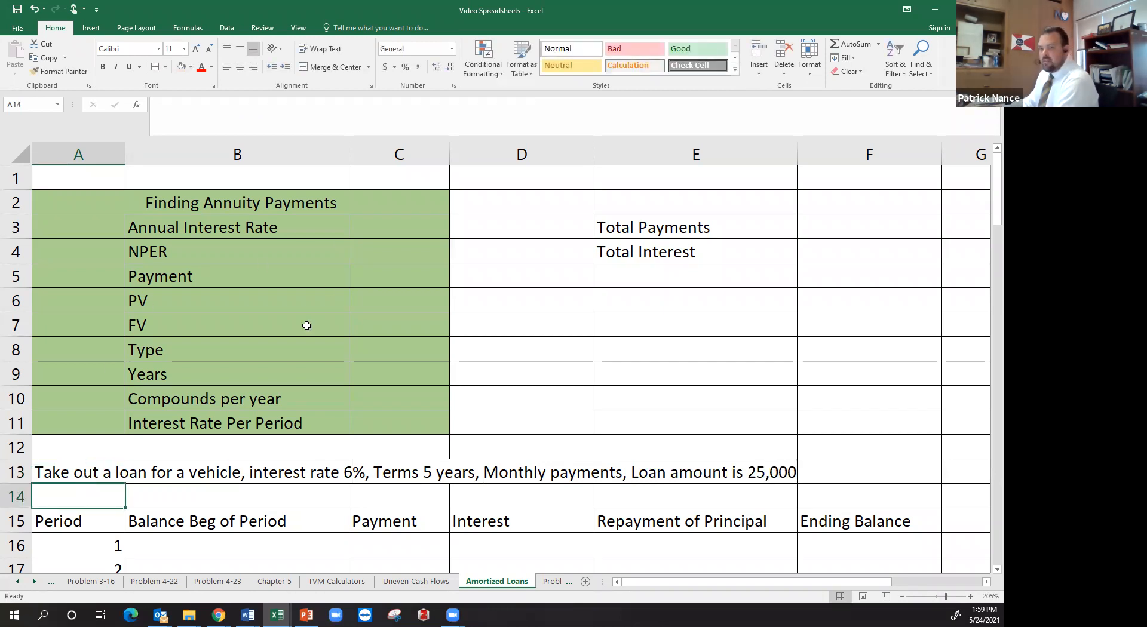
Examine the Finding Annuity Payments calculator on the TVM Calculators sheet
click(347, 583)
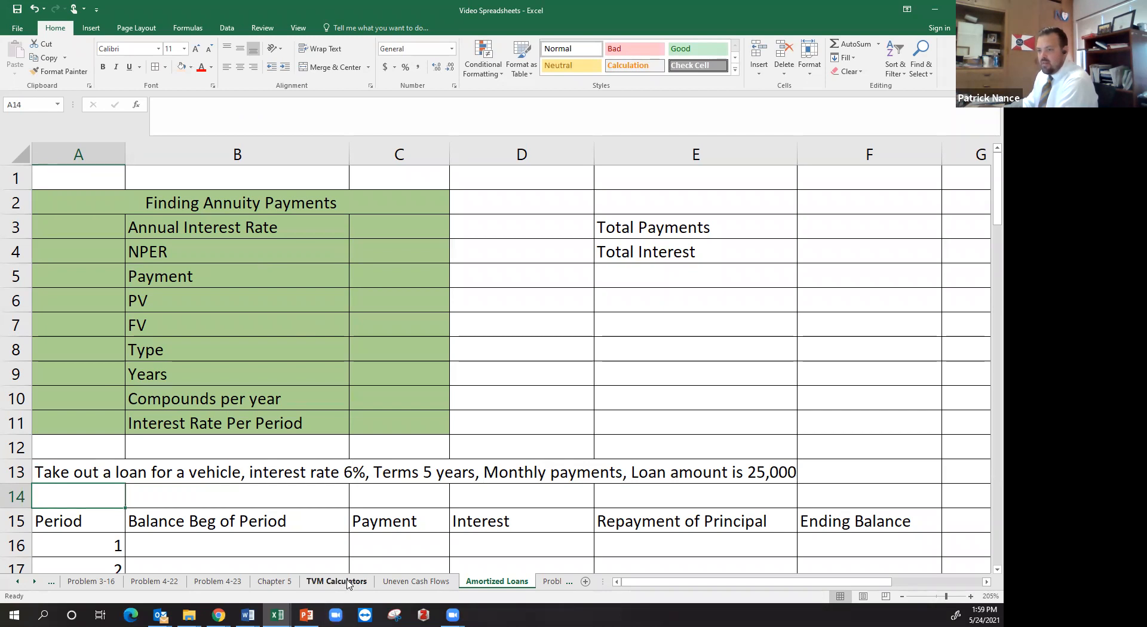
scroll(641, 408, down, 8)
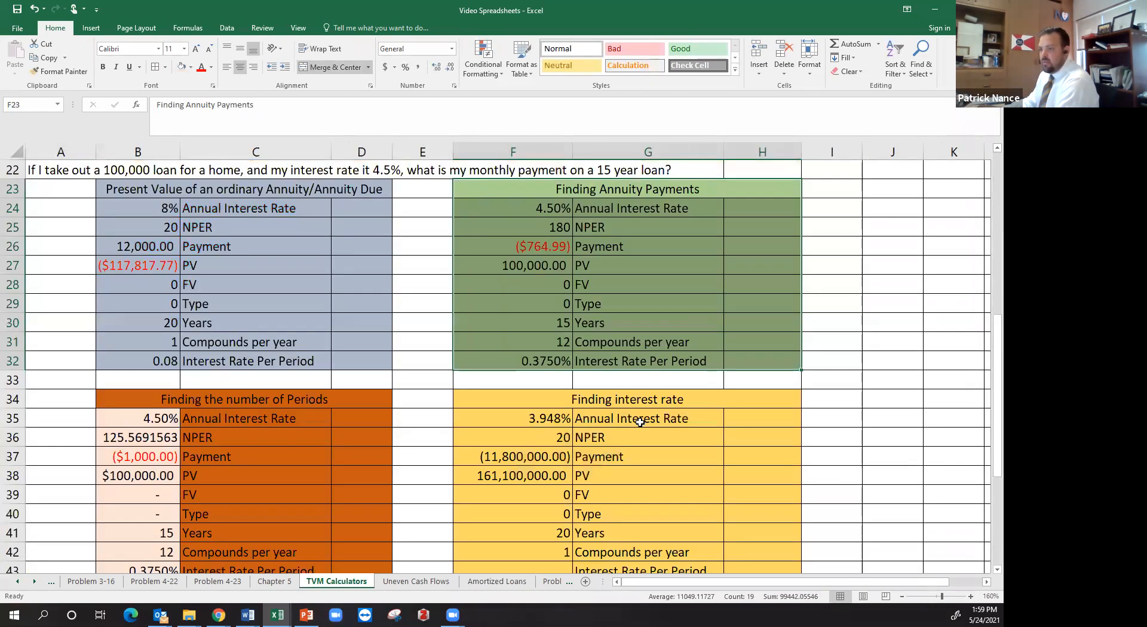
scroll(614, 295, up, 2)
click(613, 295)
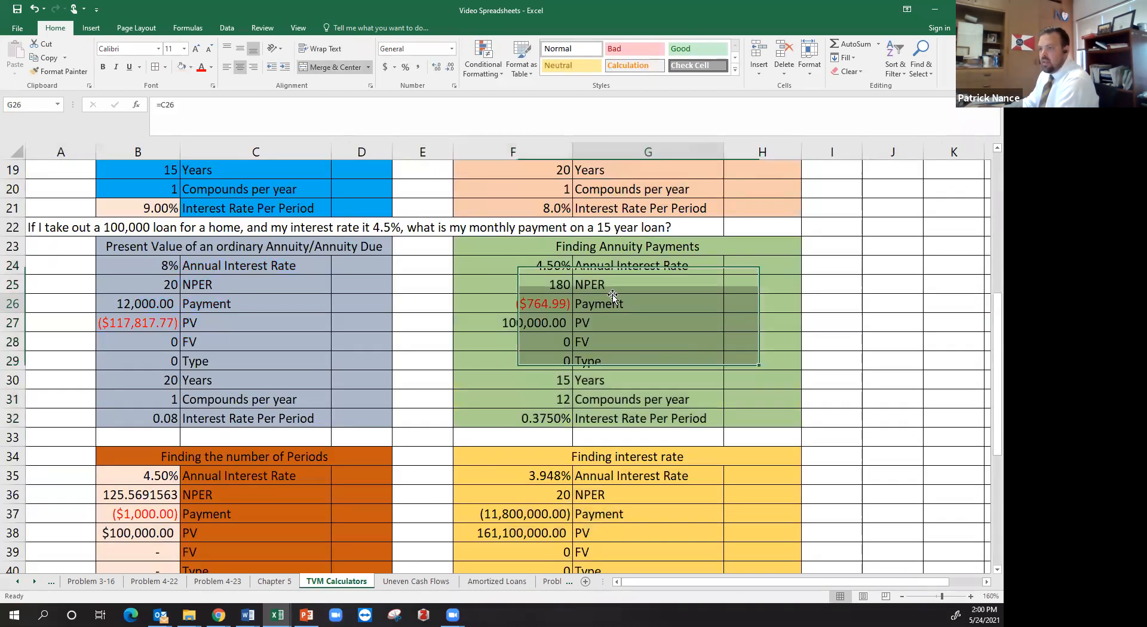
click(599, 252)
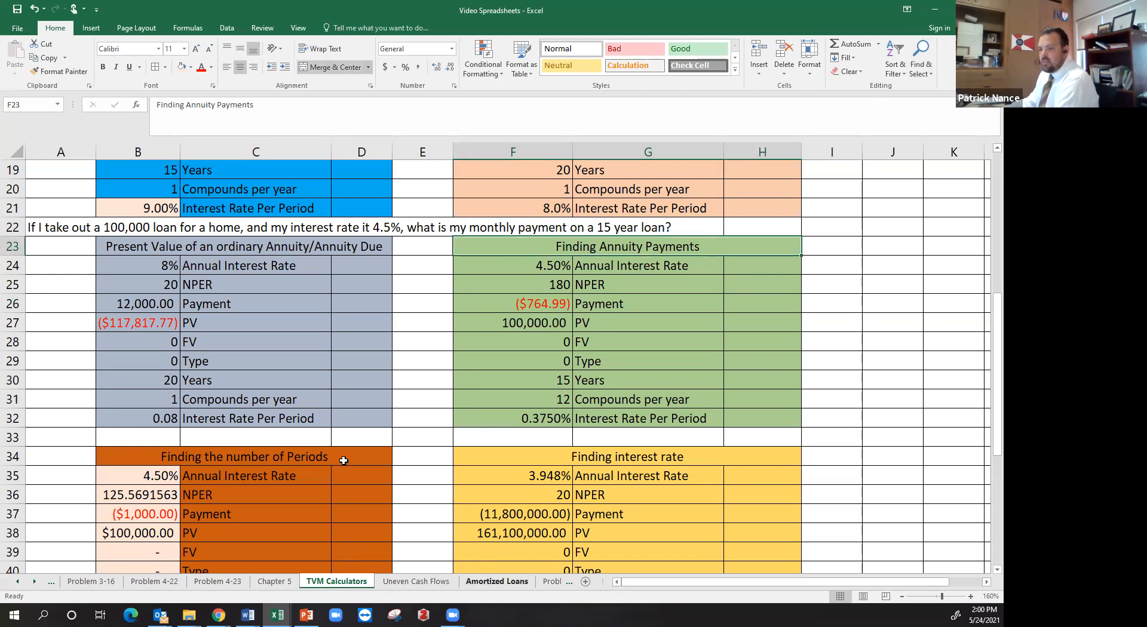
Return to the Amortized Loans sheet and set the Annual Interest Rate in A3 to 6%
click(497, 581)
click(90, 232)
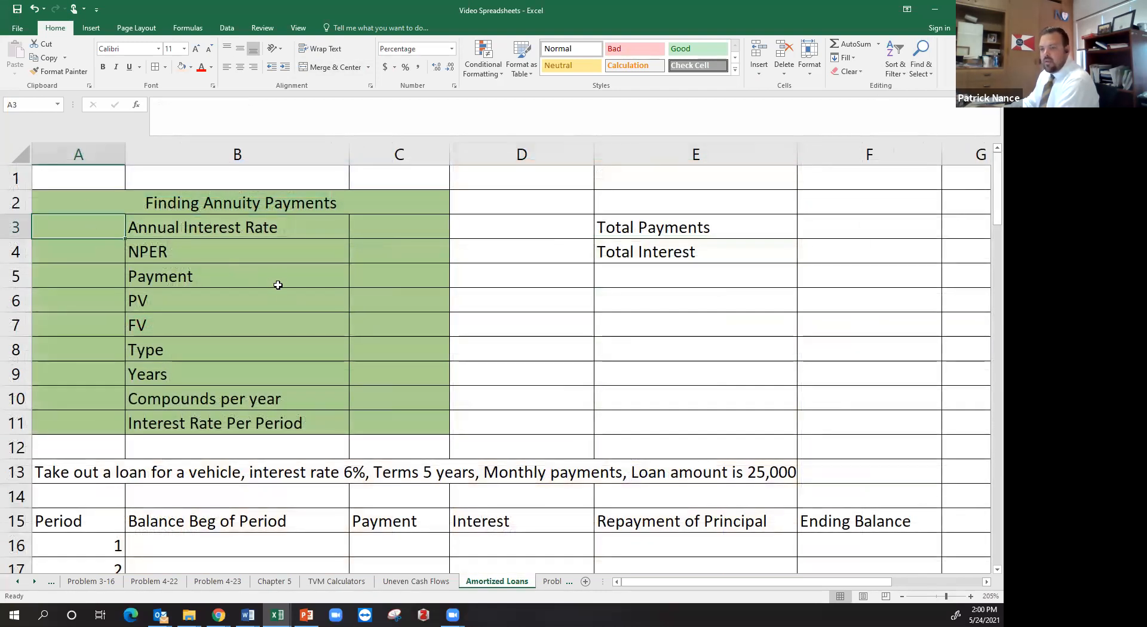
text(6%)
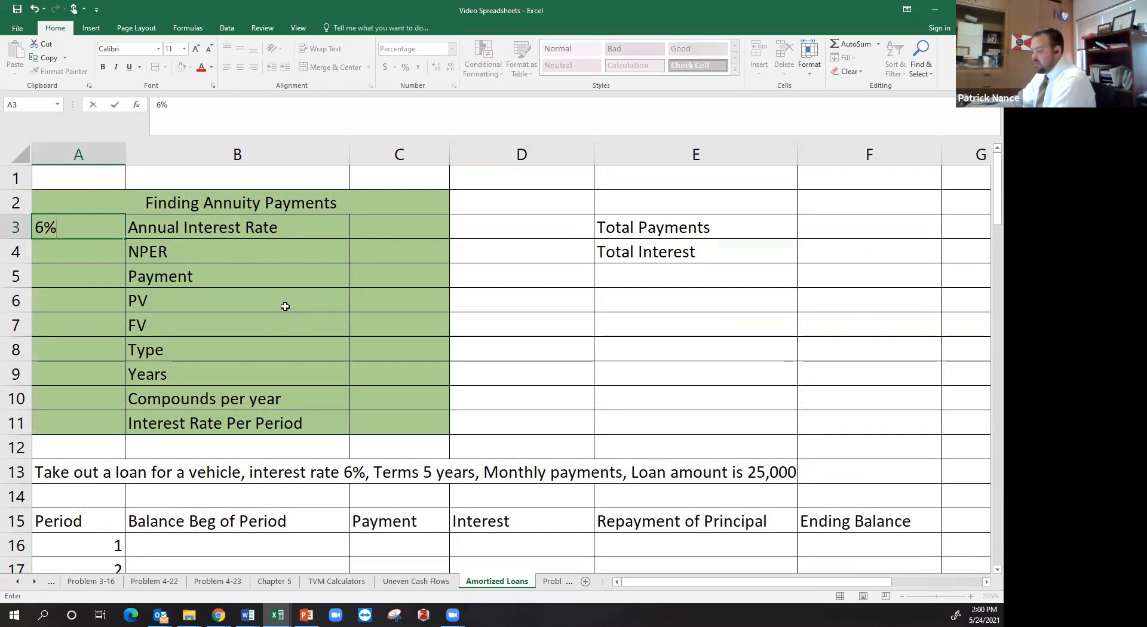
key(Return)
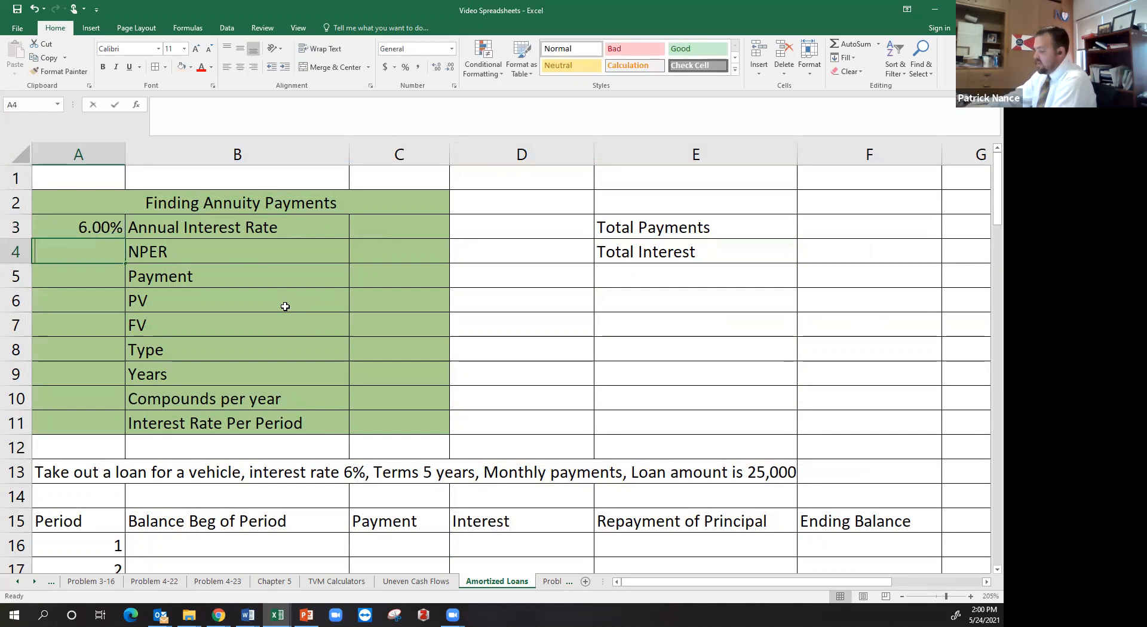
Calculate NPER in A4 as compounds per year times years with the formula =A10*A9
text(=)
click(82, 399)
text(*)
click(100, 375)
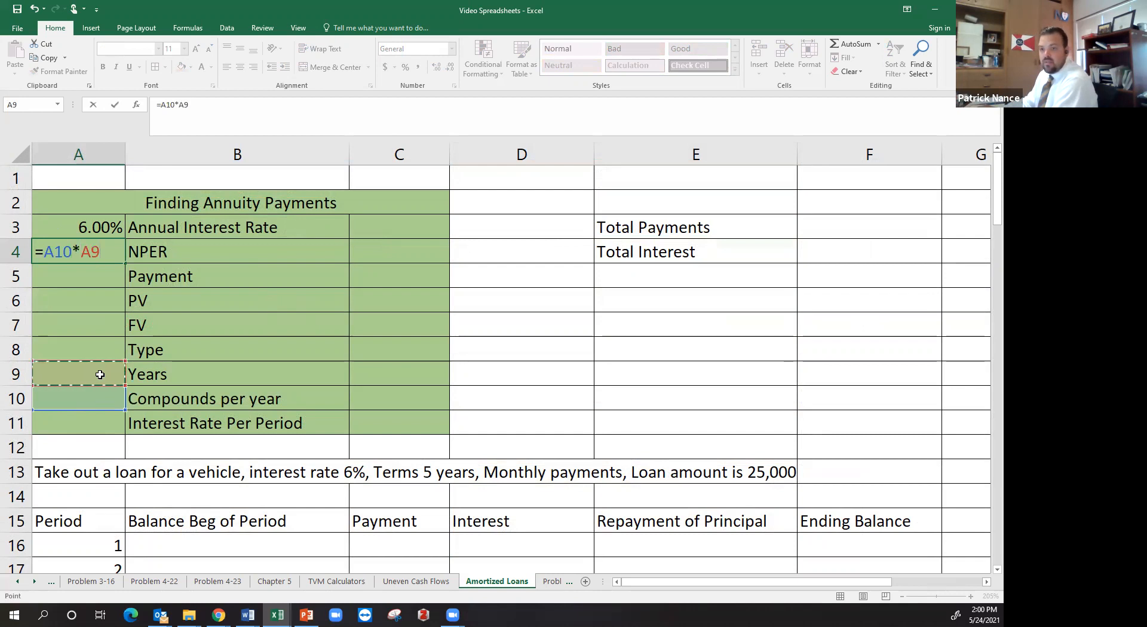
key(Return)
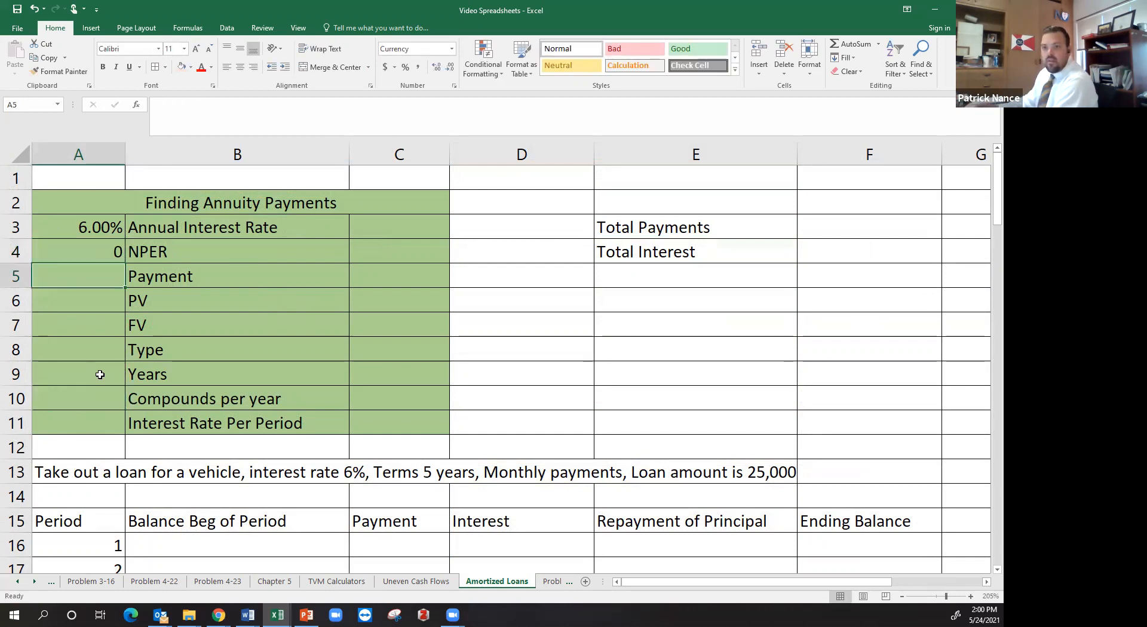
Set the annuity calculator's PV to 25000, and its FV and Type to 0
click(109, 302)
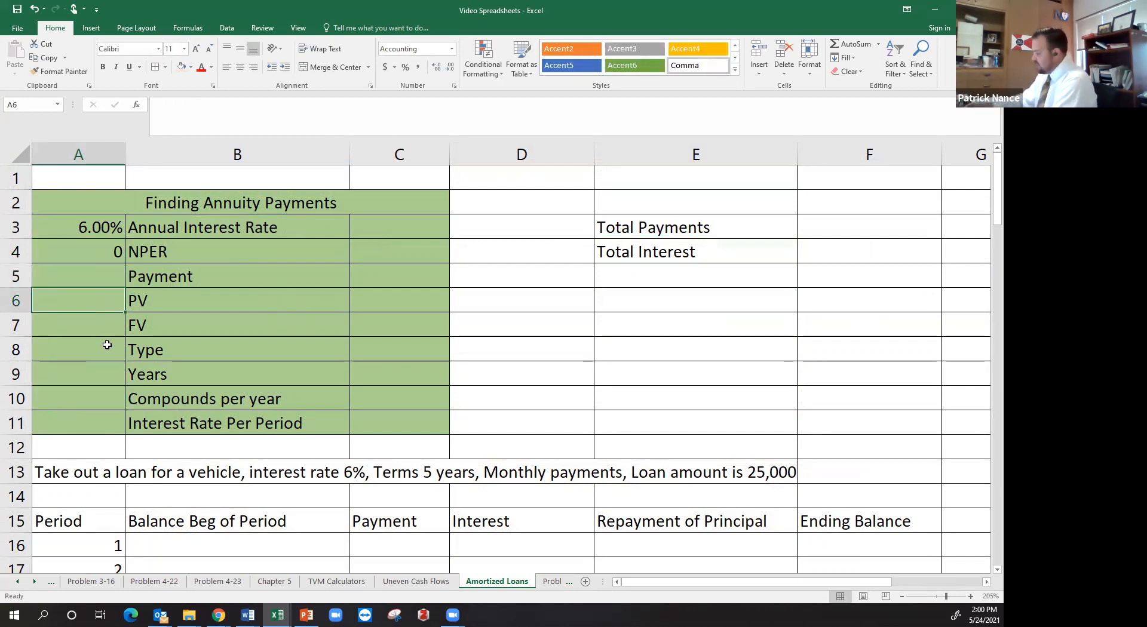
text(25000)
key(Return)
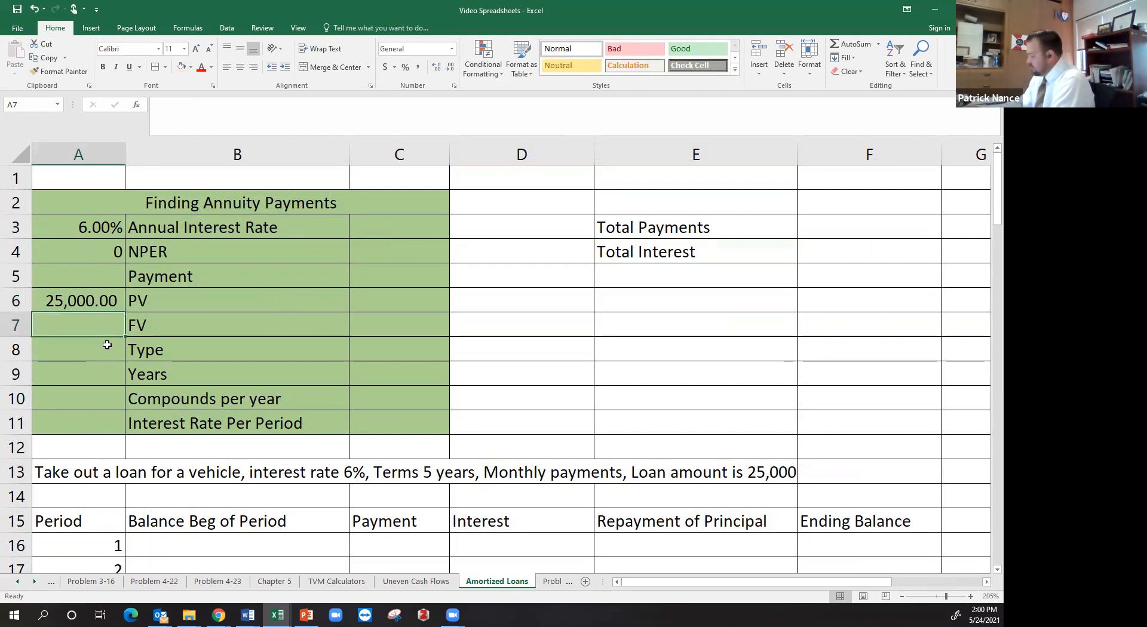
text(0)
key(Return)
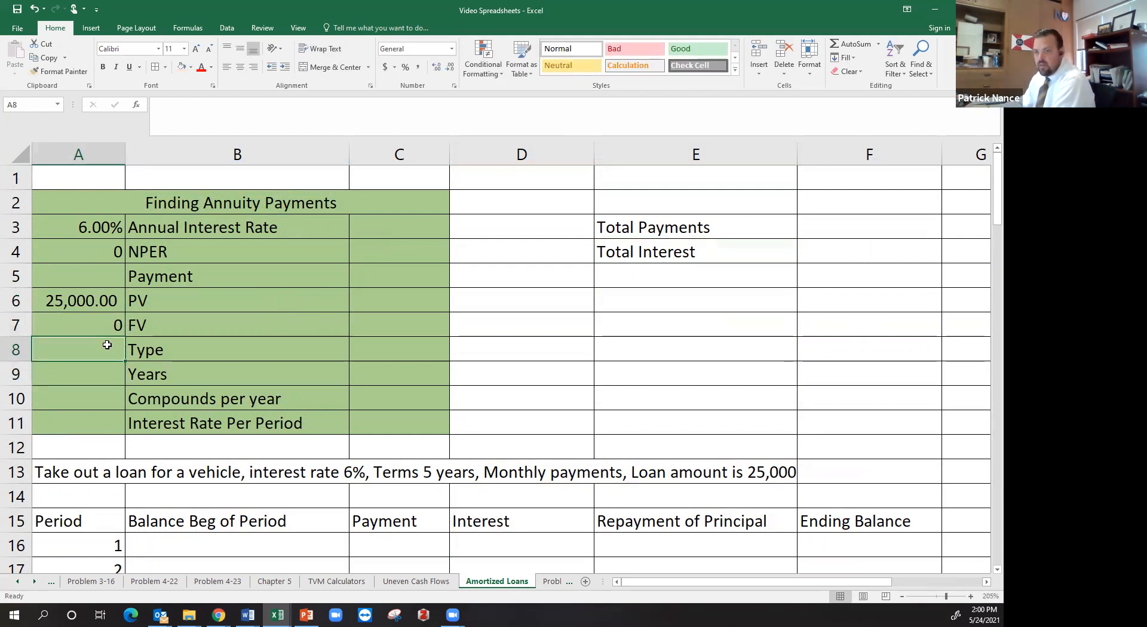
text(0)
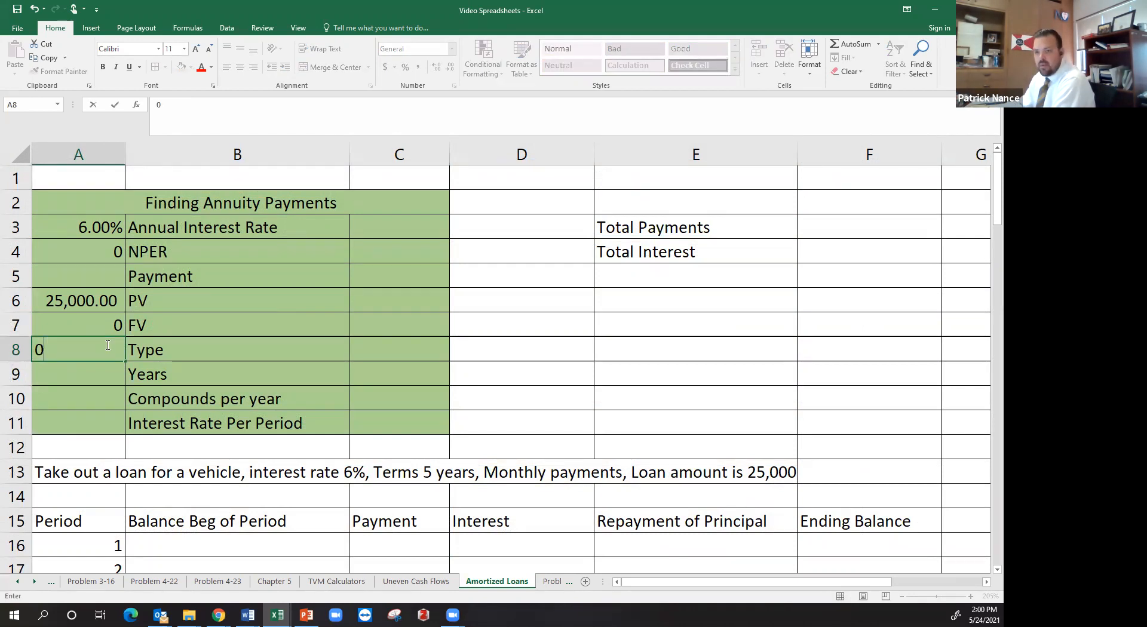
key(Return)
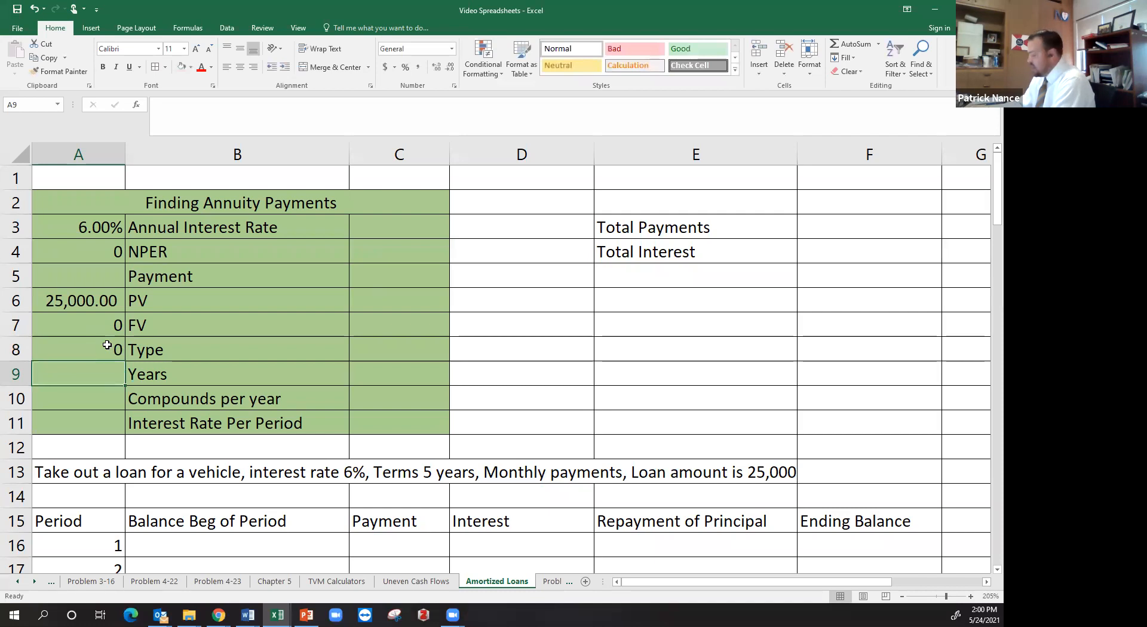
Set Years to 5 and Compounds per year to 12 in the annuity calculator
text(5)
key(Return)
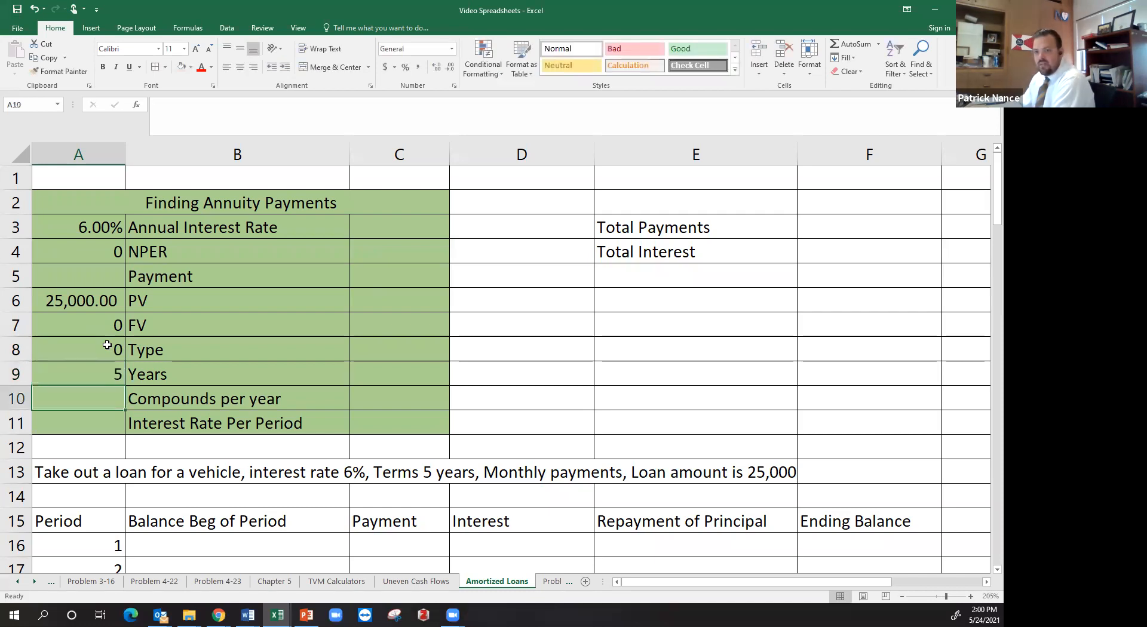
text(12)
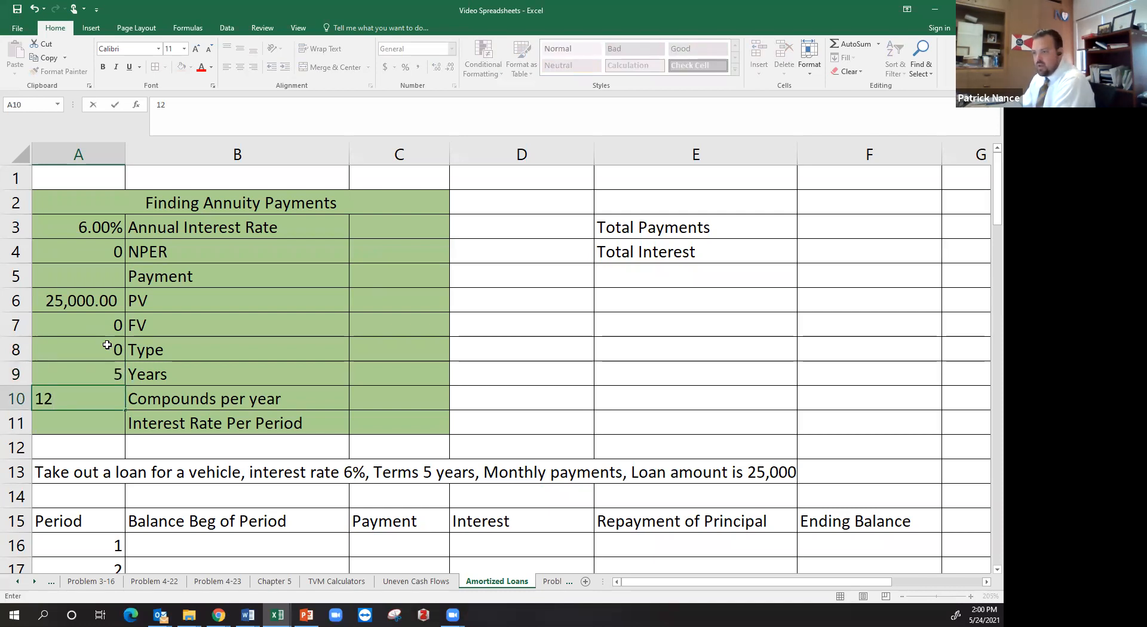
key(Return)
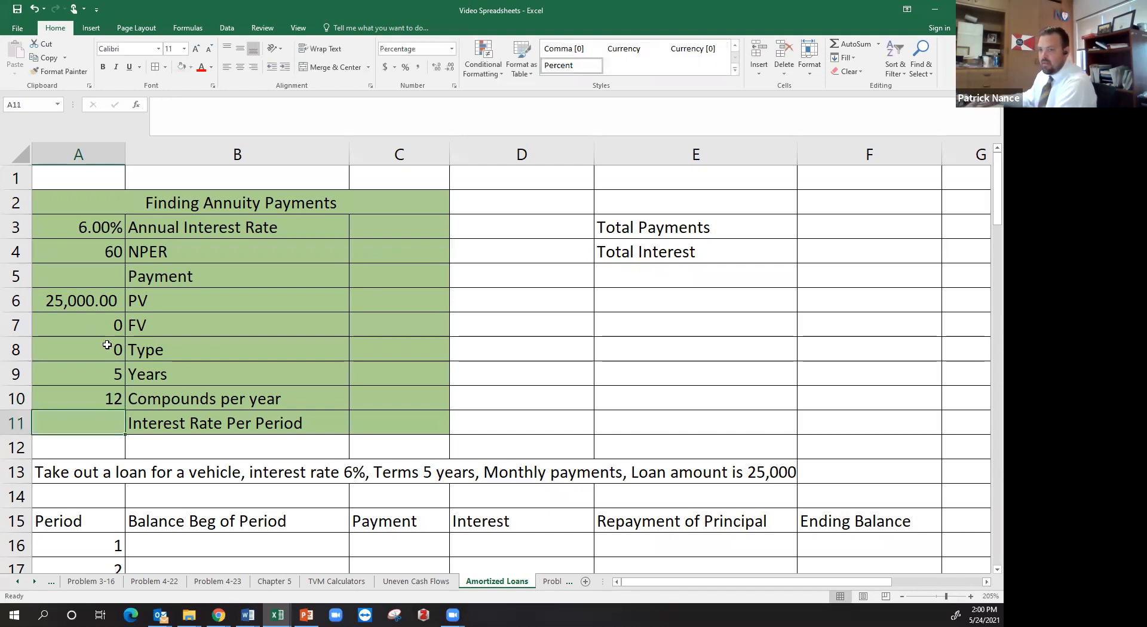
Calculate the Interest Rate Per Period in A11 as annual rate divided by compounds per year with =A3/A10
text(=)
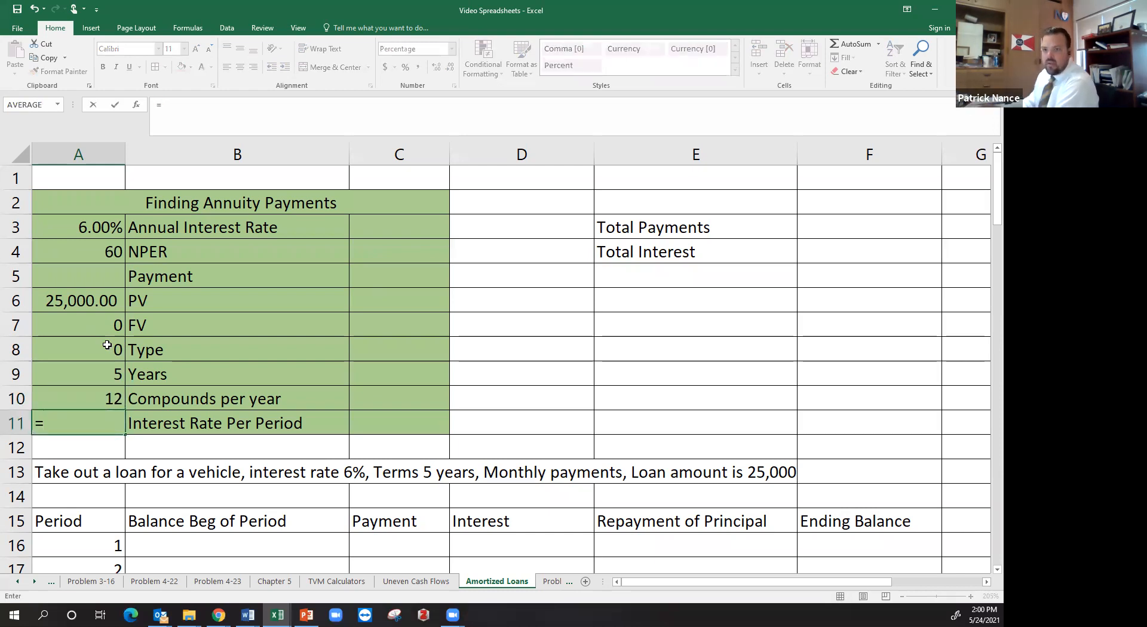
click(105, 228)
text(/)
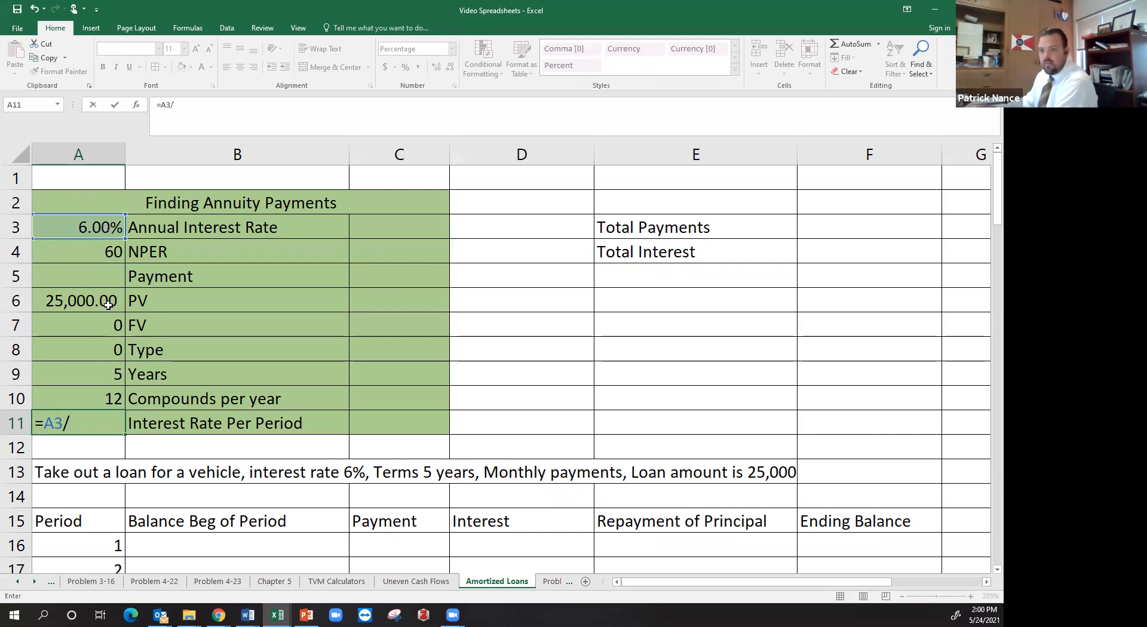
click(100, 399)
key(Return)
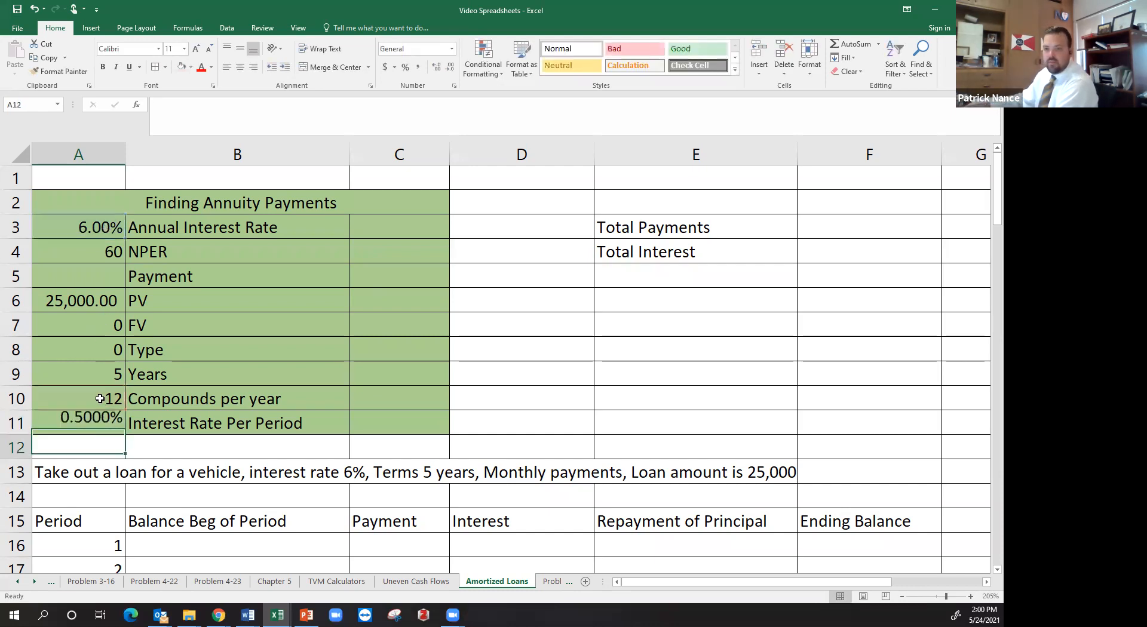
Calculate the loan Payment in A5 with the formula =PMT(A11,A4,A6,A7,A8)
click(96, 277)
text(=)
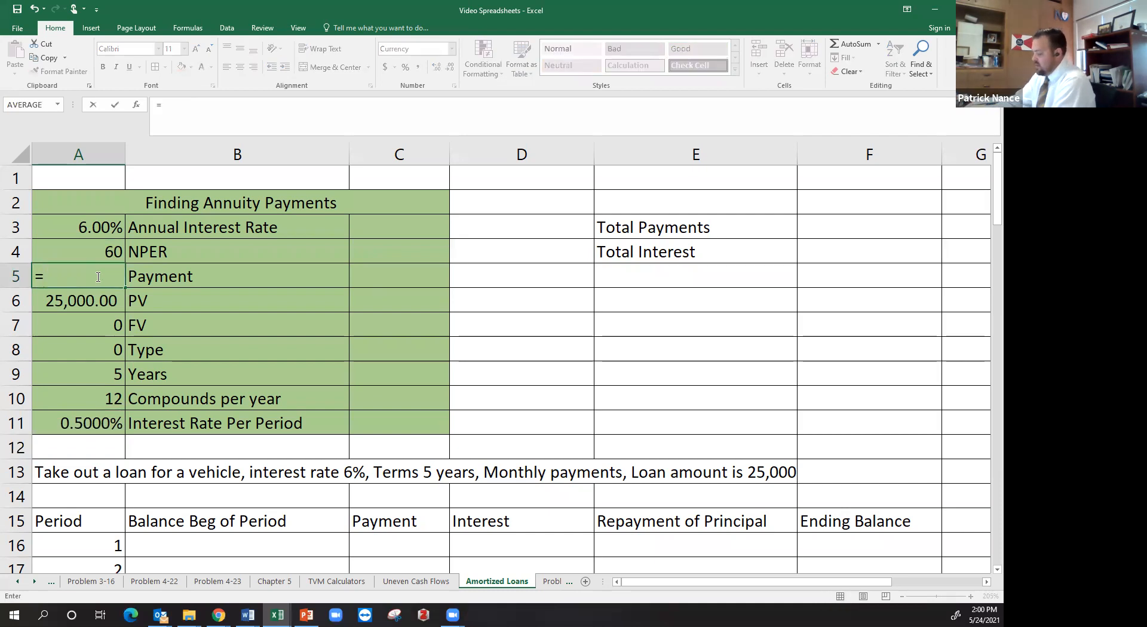
text(pmt()
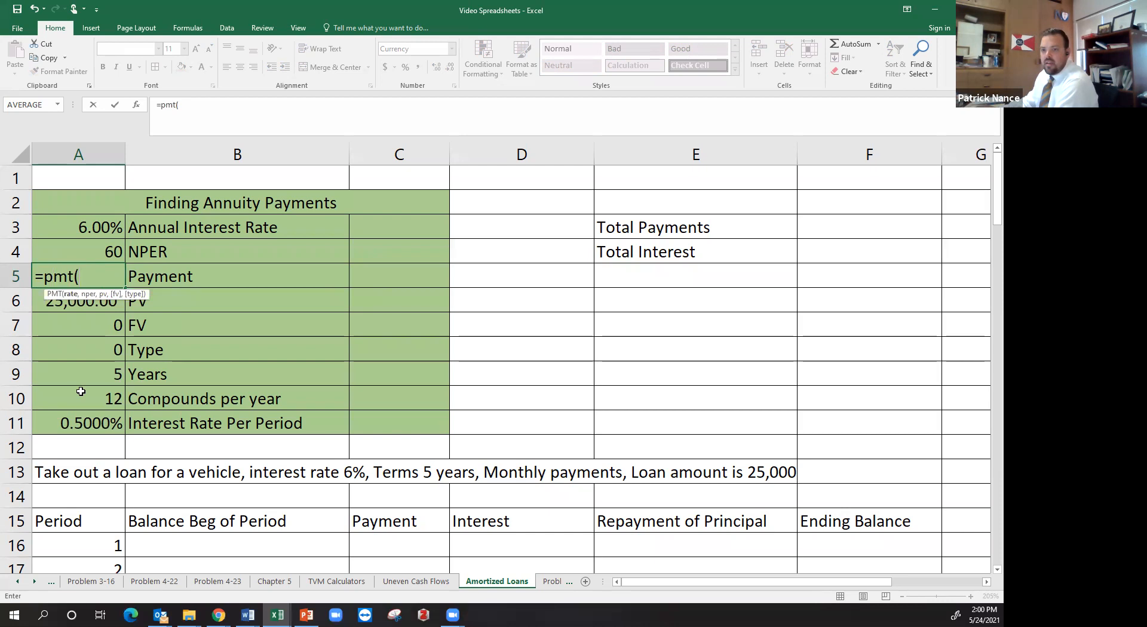
click(95, 428)
text(,)
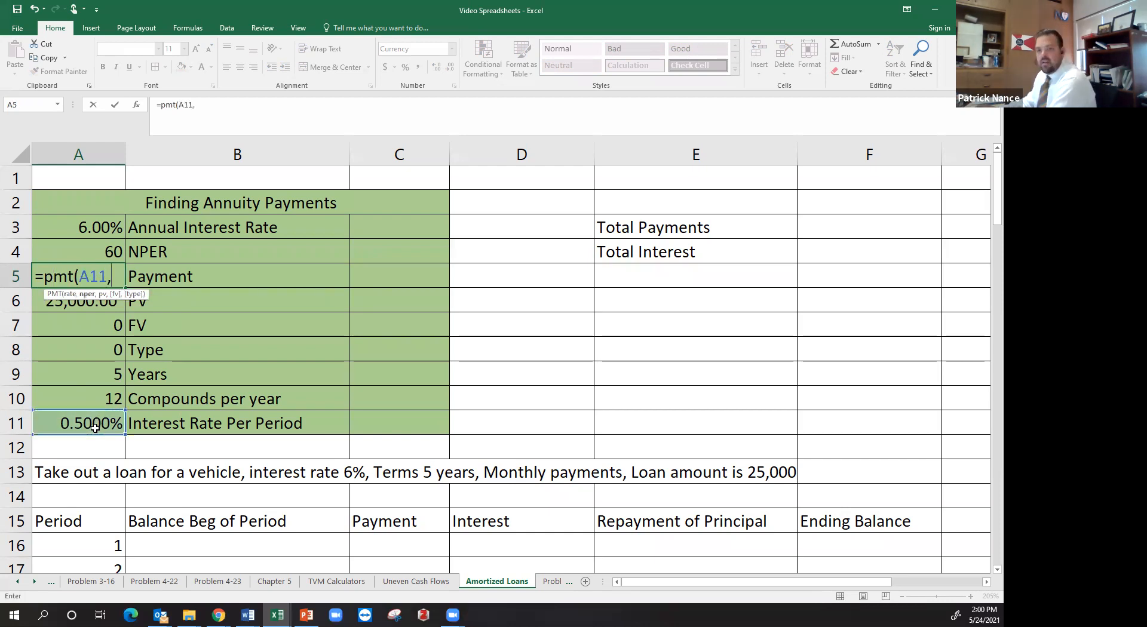
click(103, 253)
text(,)
click(107, 308)
text(,)
click(110, 324)
text(,)
click(102, 353)
text(())
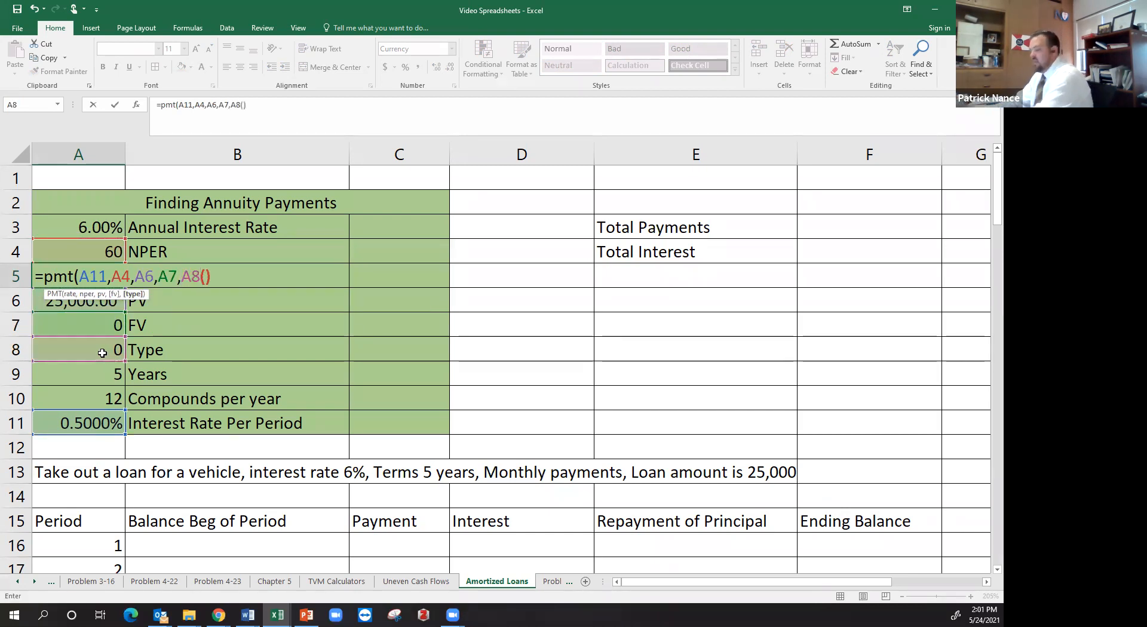
key(BackSpace)
key(BackSpace)
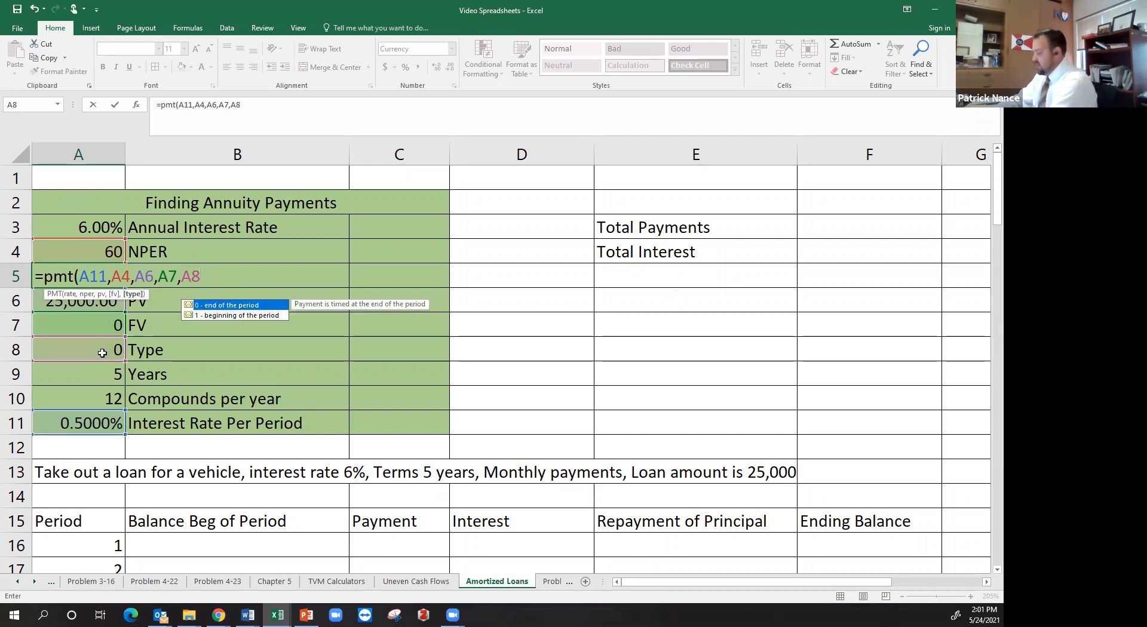
text())
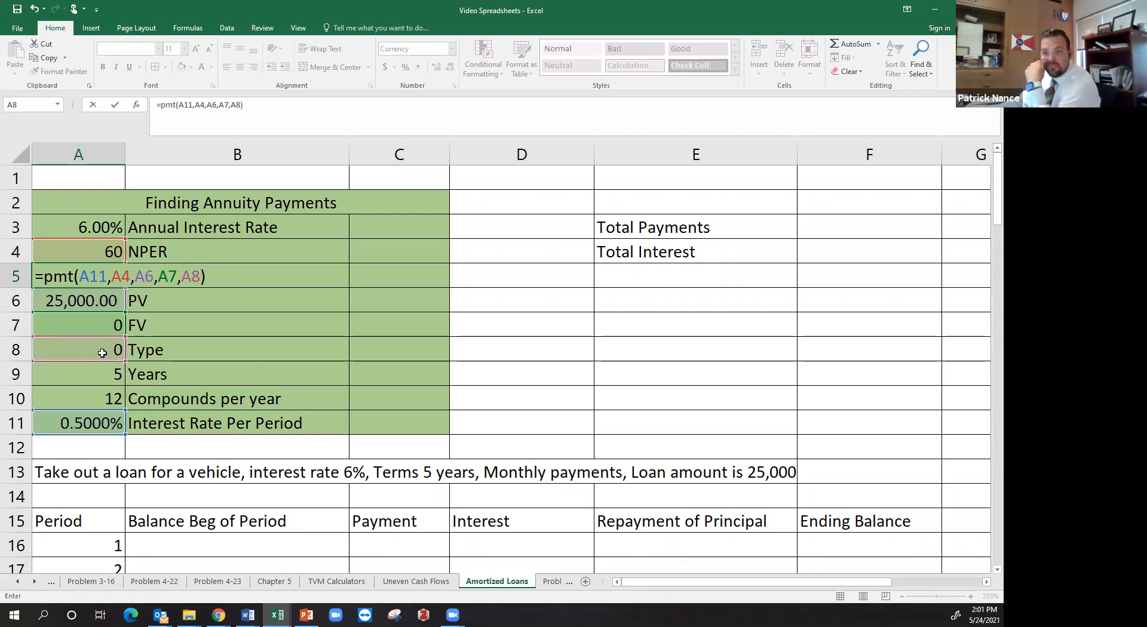
key(Return)
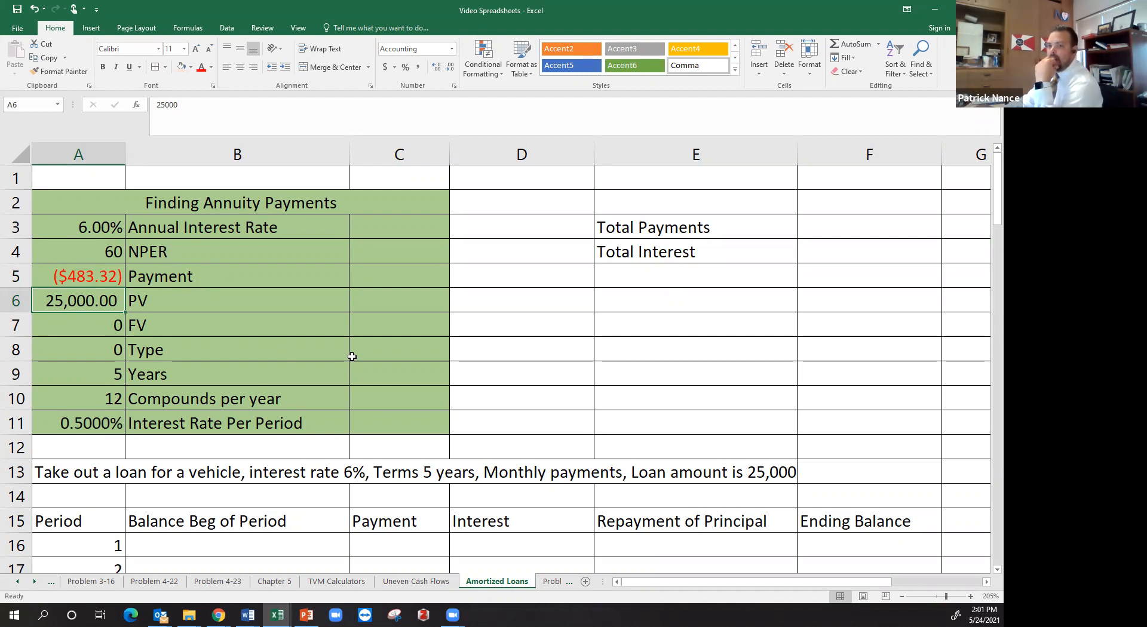
Negate the Payment formula in A5 so it reads =-PMT(A11,A4,A6,A7,A8)
scroll(354, 366, down, 1)
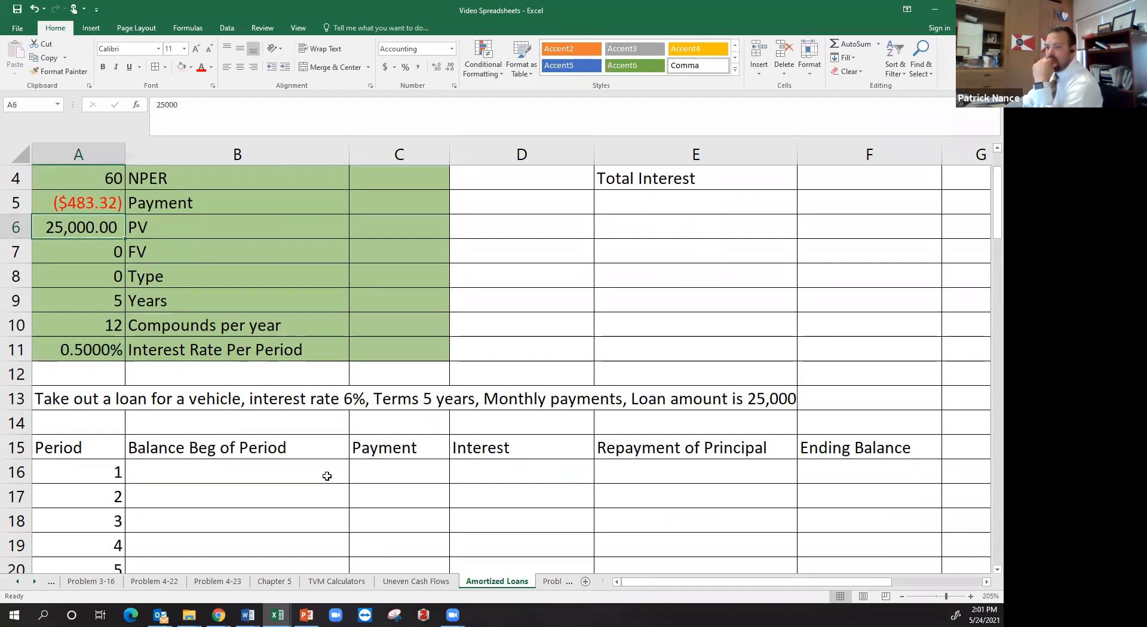
click(327, 476)
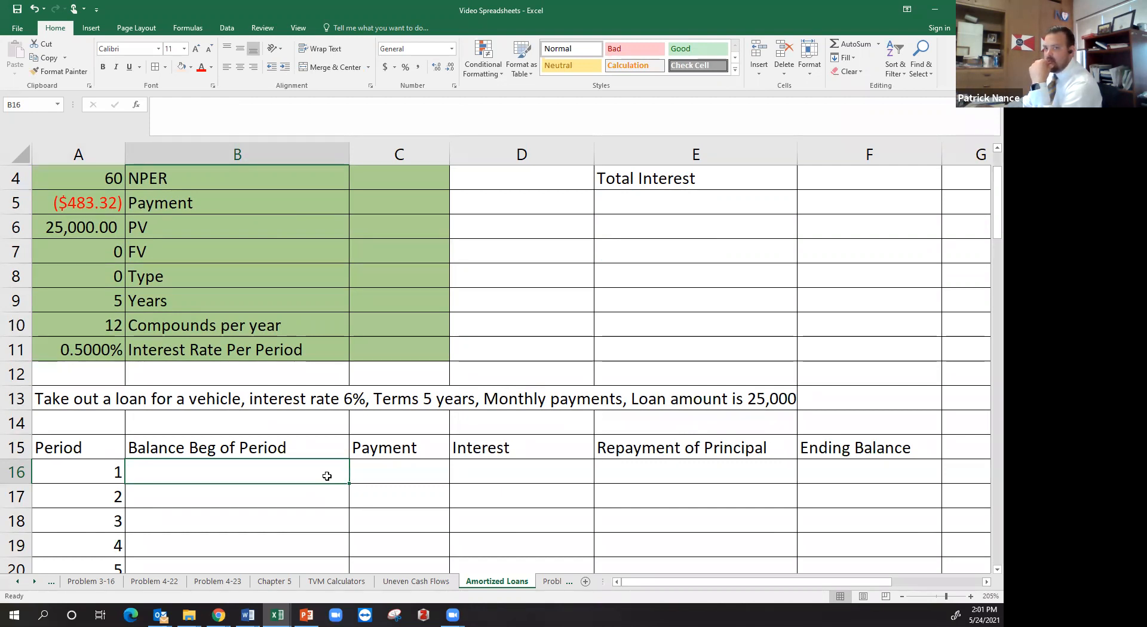
click(91, 206)
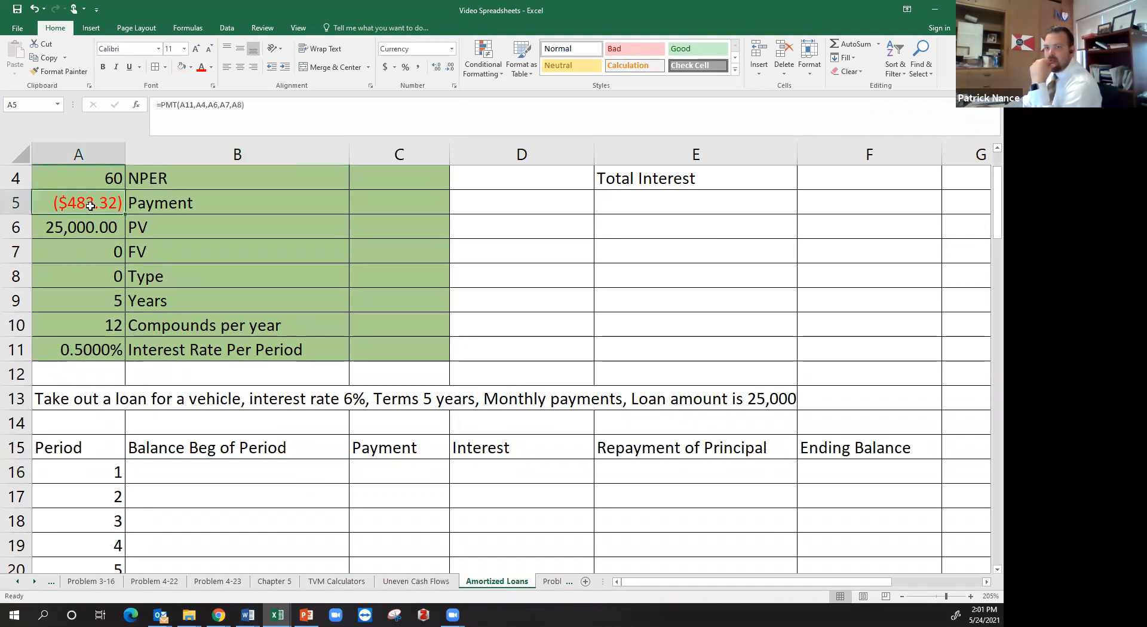
click(160, 106)
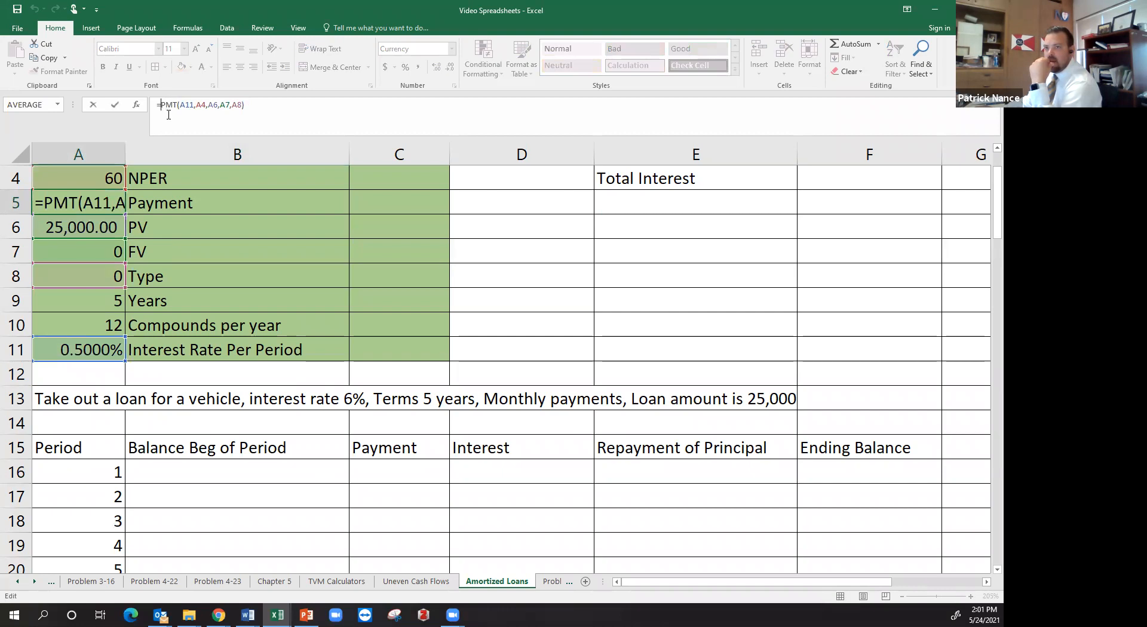
text(-)
key(Return)
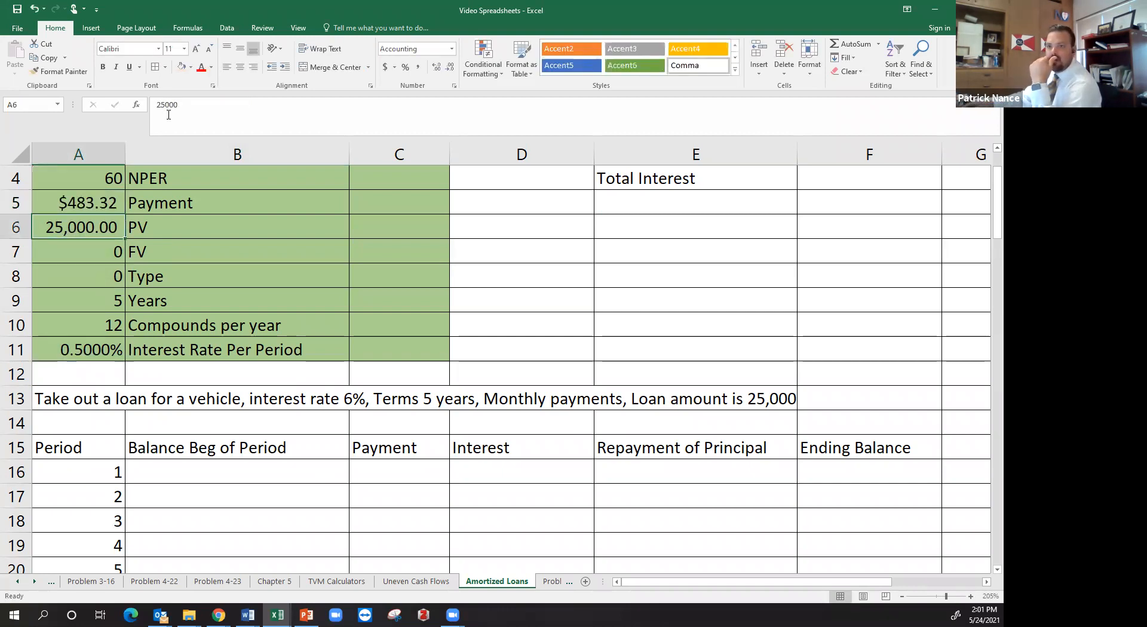
click(98, 204)
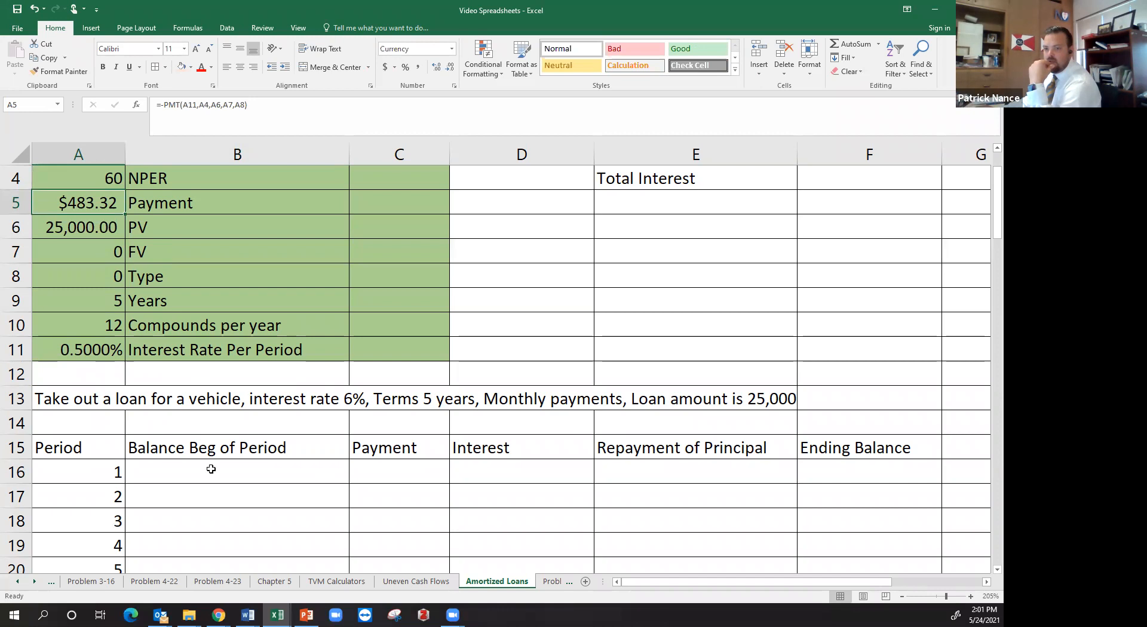
Link the period 1 beginning balance in B16 to the loan's PV with =A6
click(213, 474)
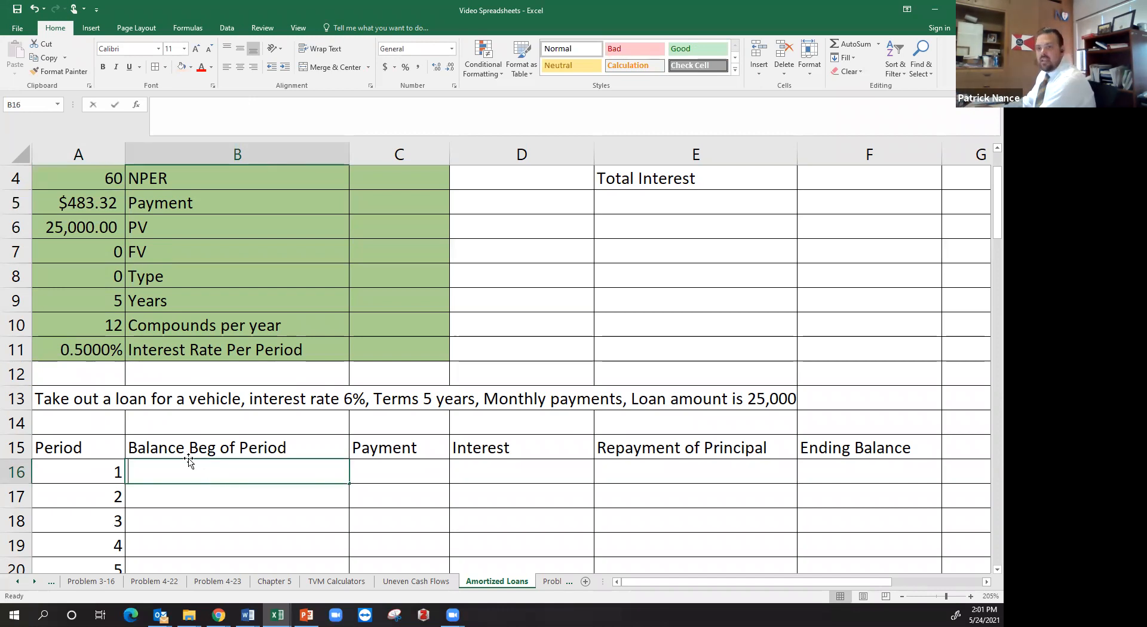
text(=)
click(96, 225)
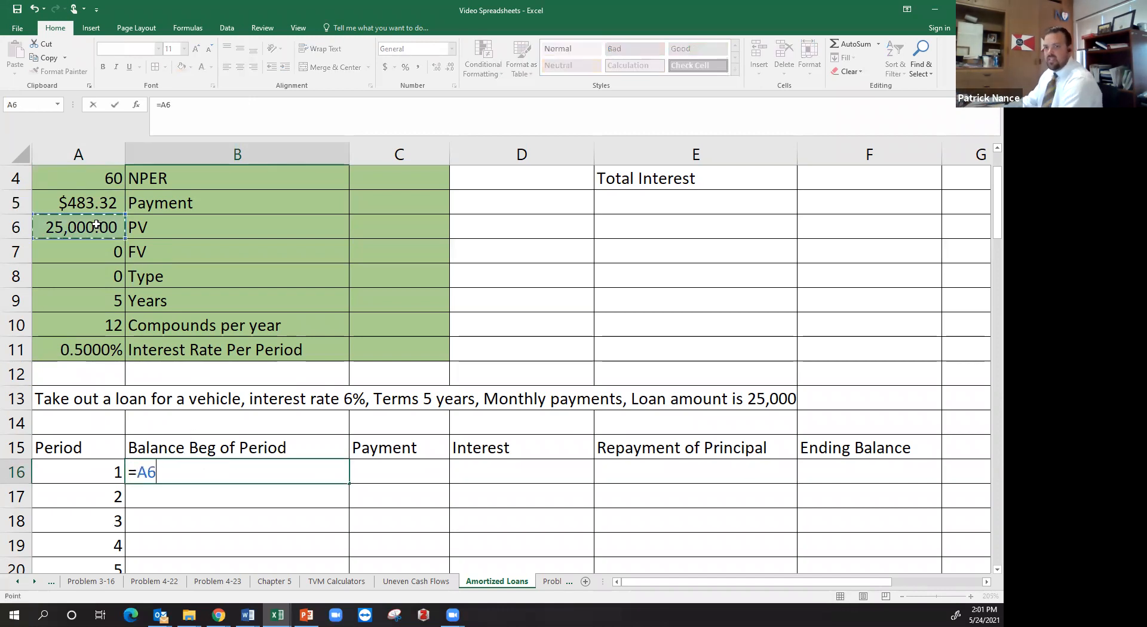
key(Return)
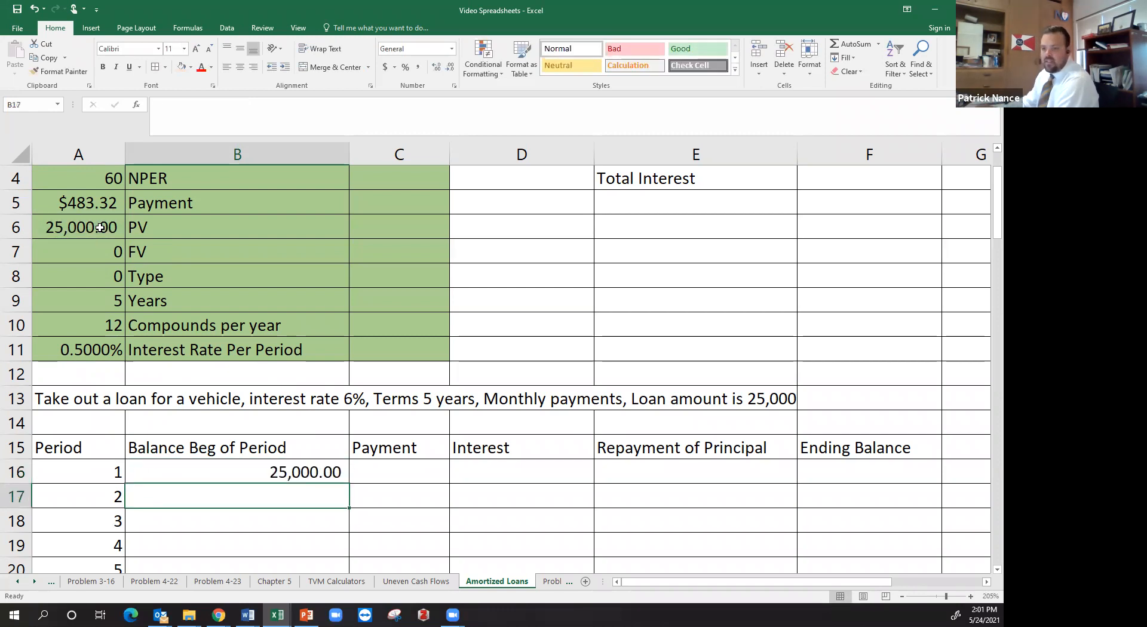
Link the period 1 Payment in C16 to the calculator's payment with =A5
click(414, 472)
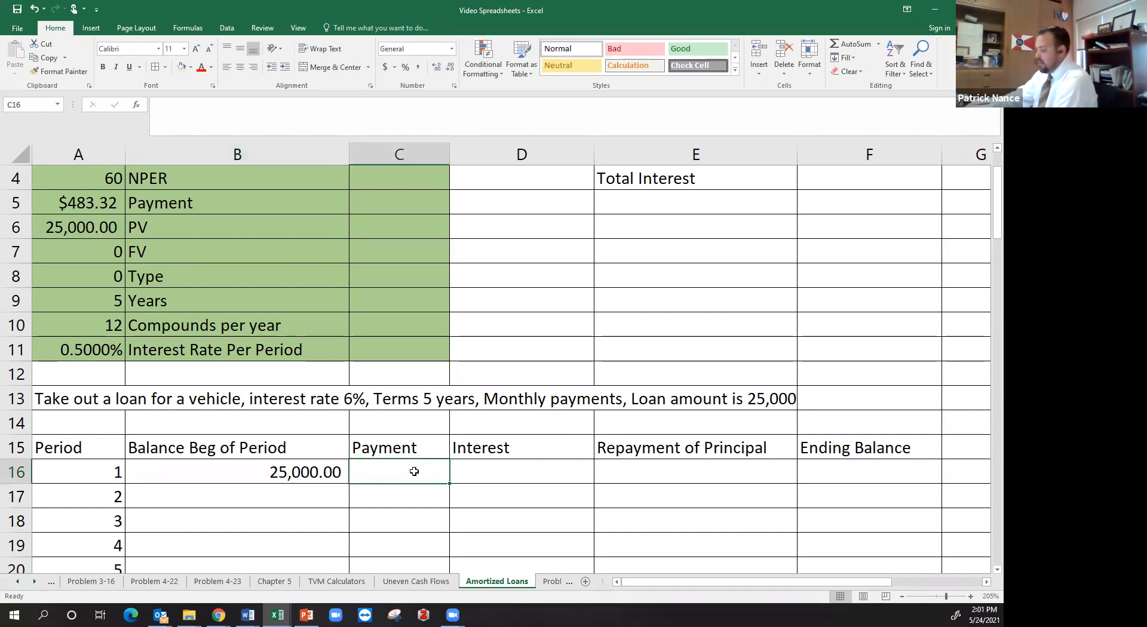
text(=)
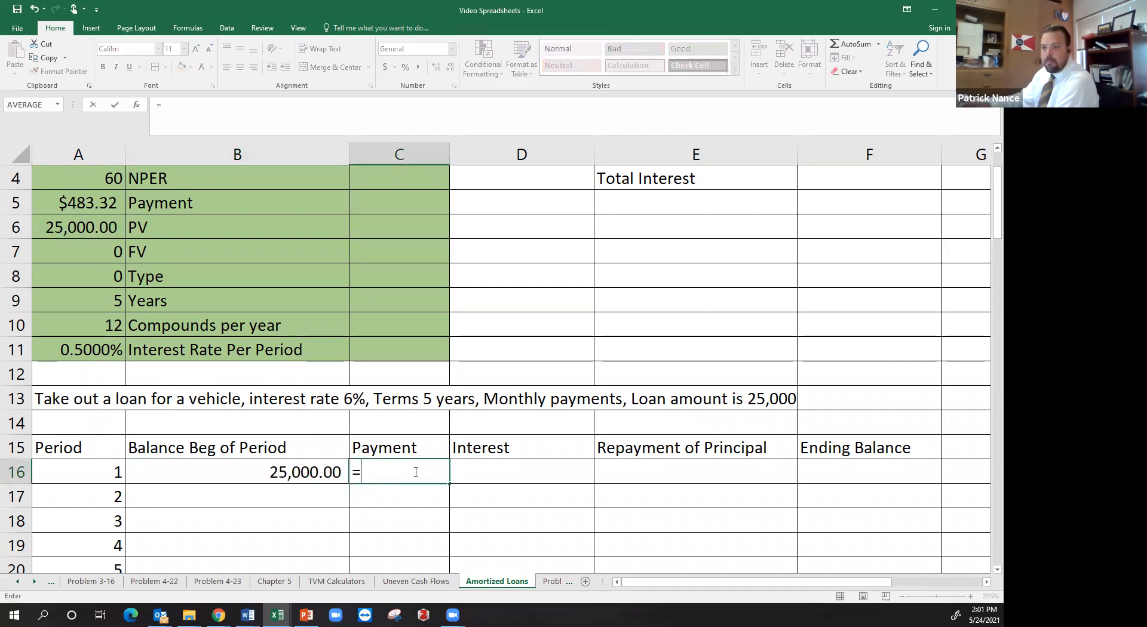
click(89, 204)
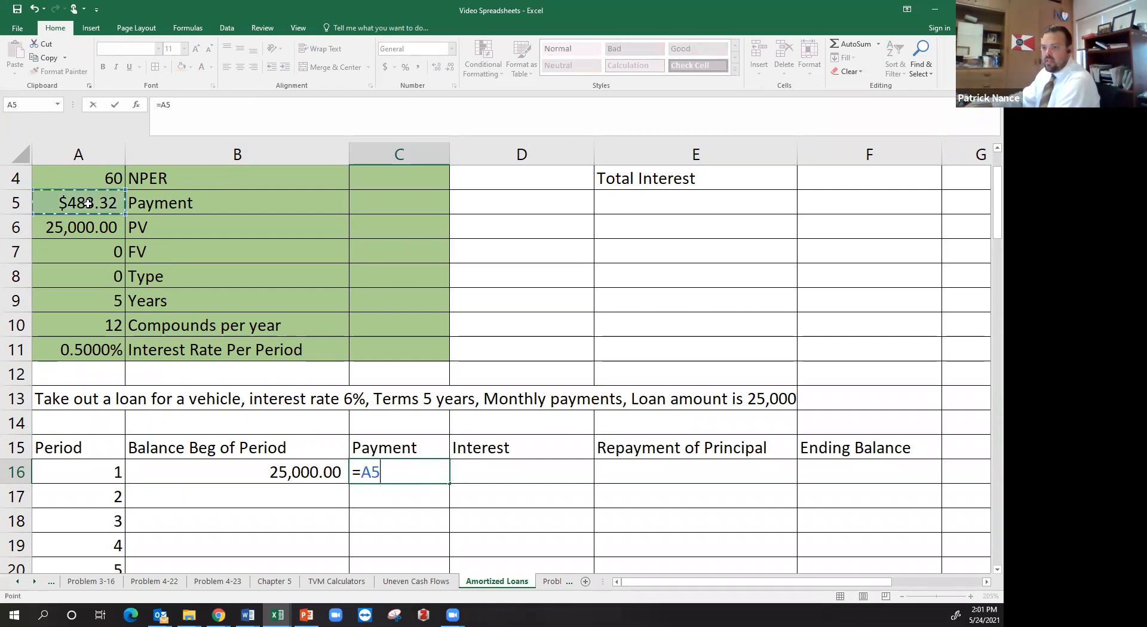
key(Return)
Calculate the period 1 Interest in D16 as beginning balance times the periodic rate with =B16*A11
click(488, 474)
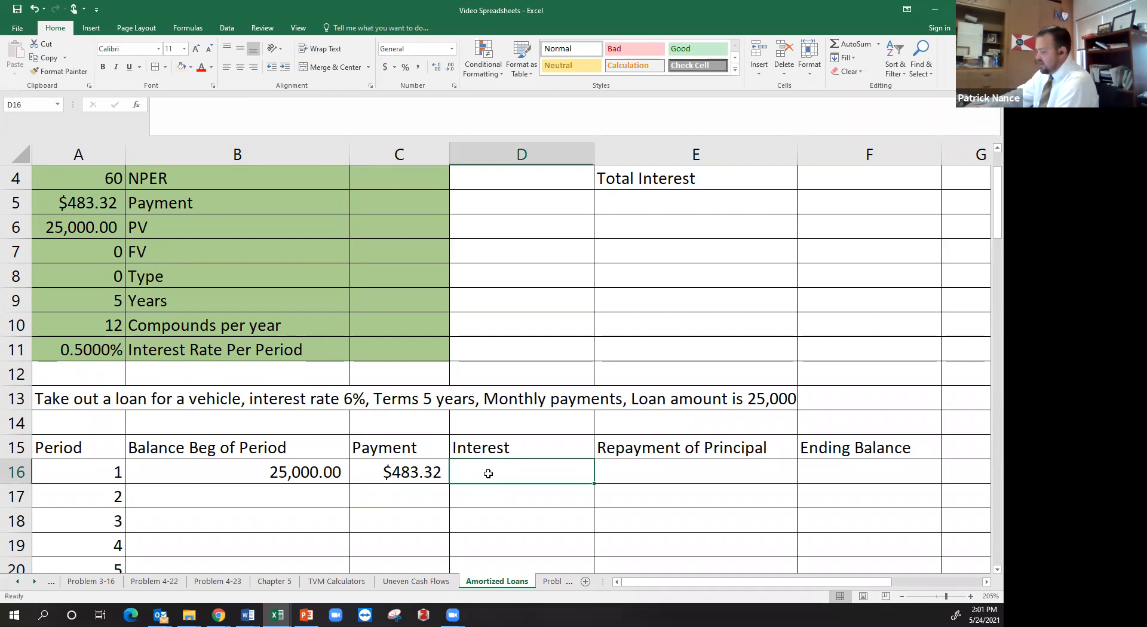
text(=)
click(330, 470)
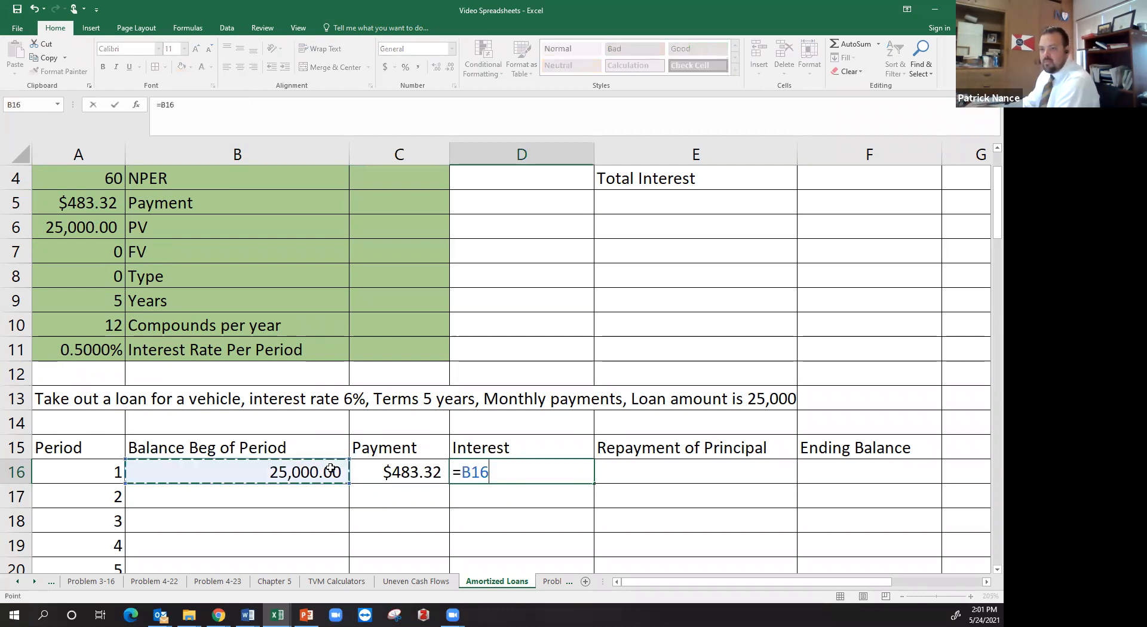
text(*)
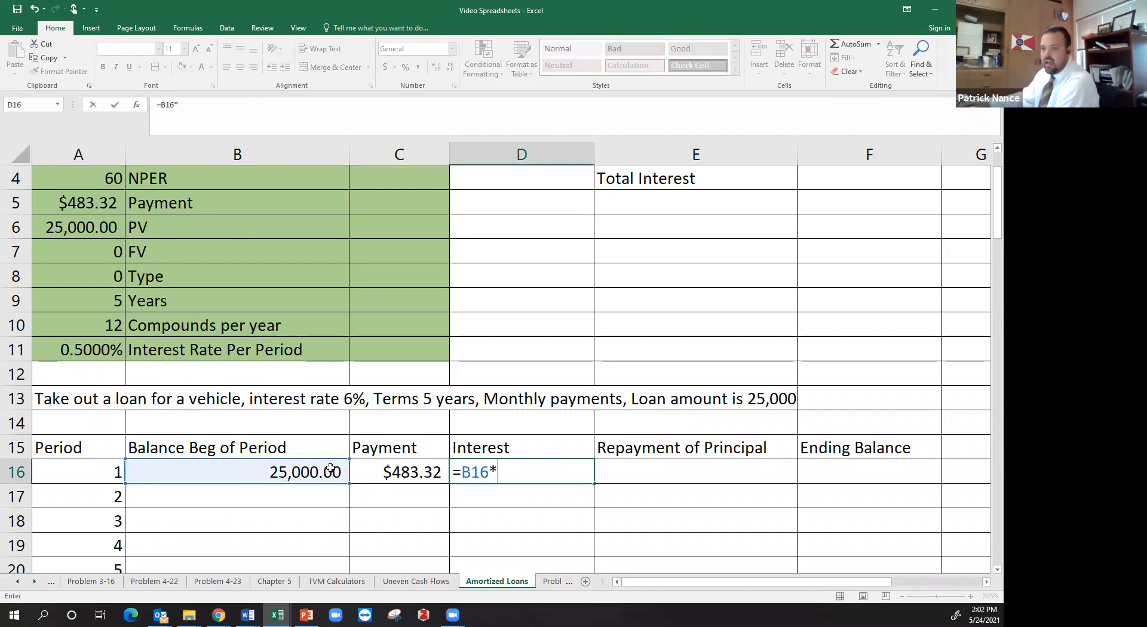
click(106, 350)
key(Return)
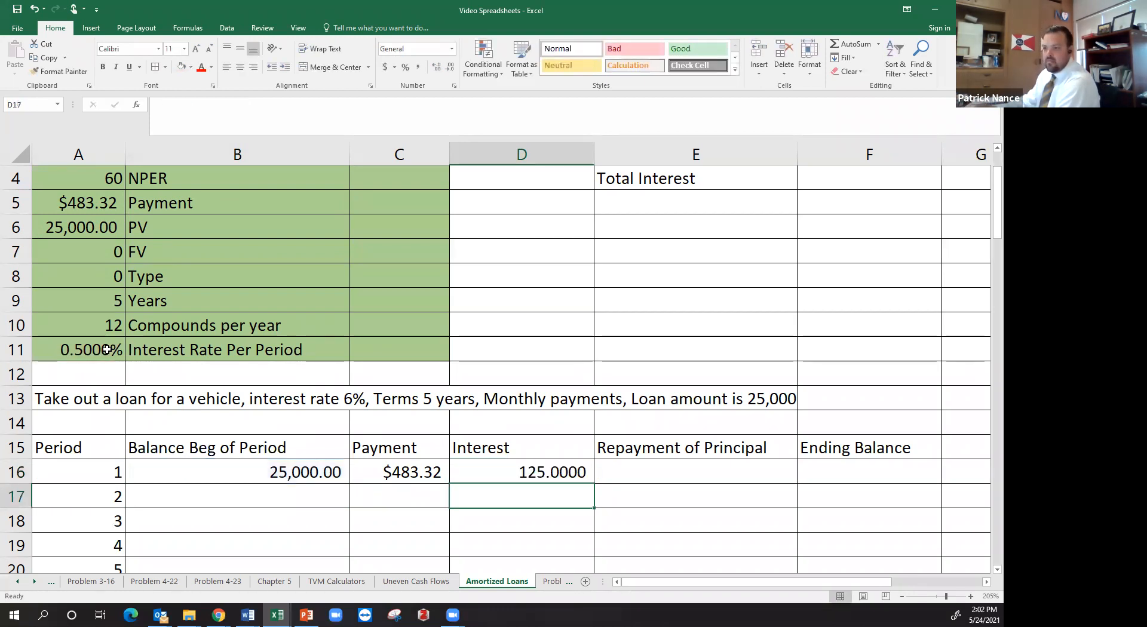
Calculate the period 1 Repayment of Principal in E16 as payment minus interest with =C16-D16
click(484, 478)
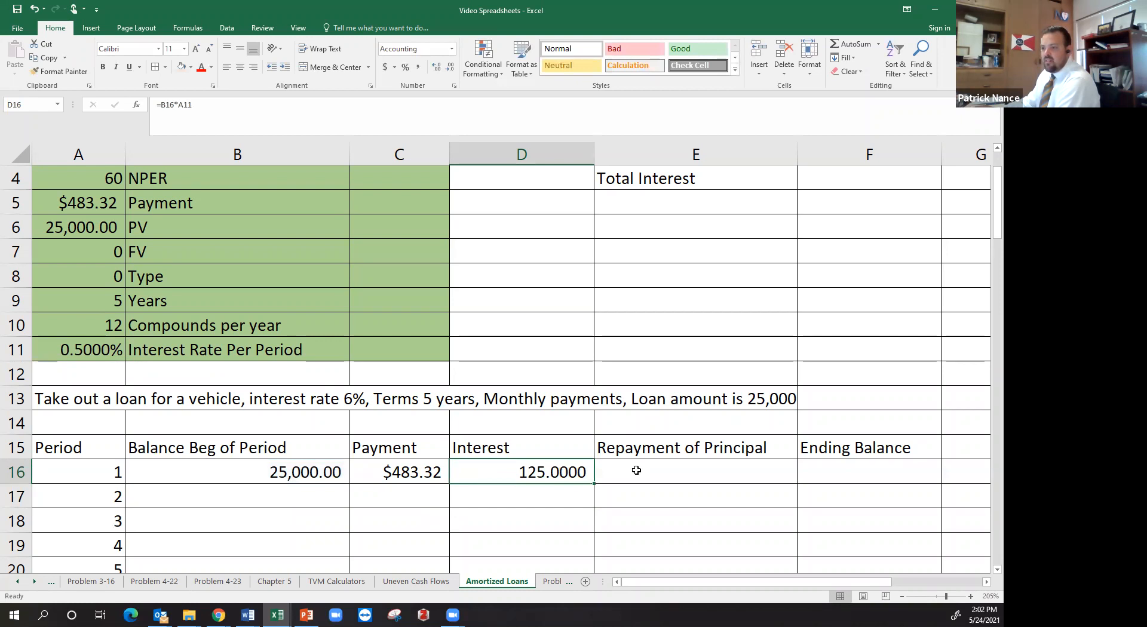
click(373, 476)
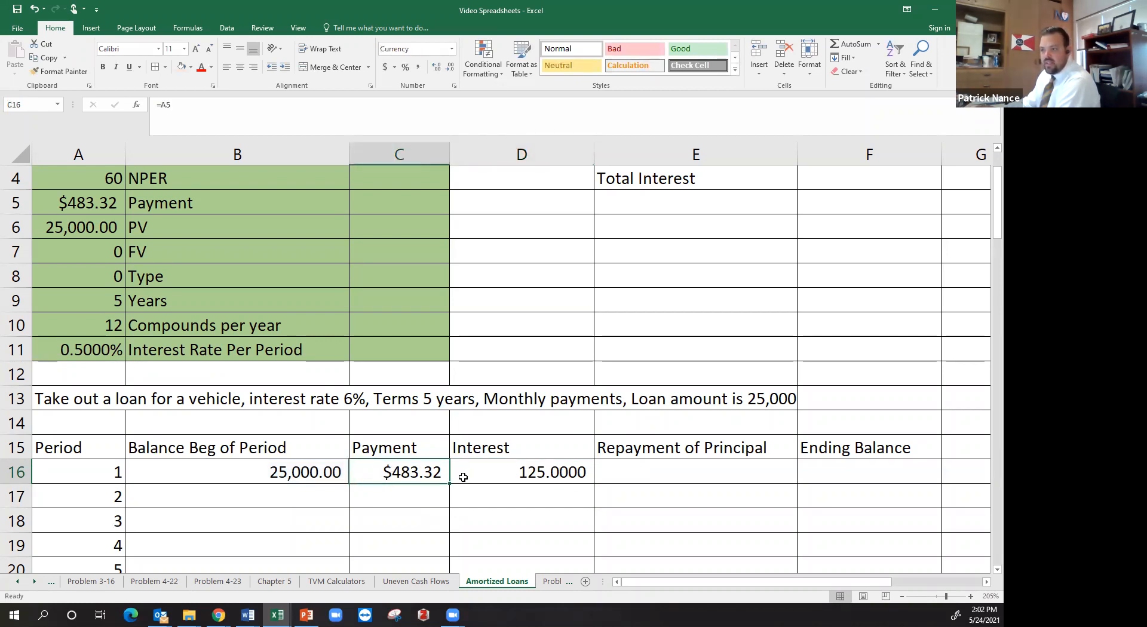
click(622, 467)
text(=)
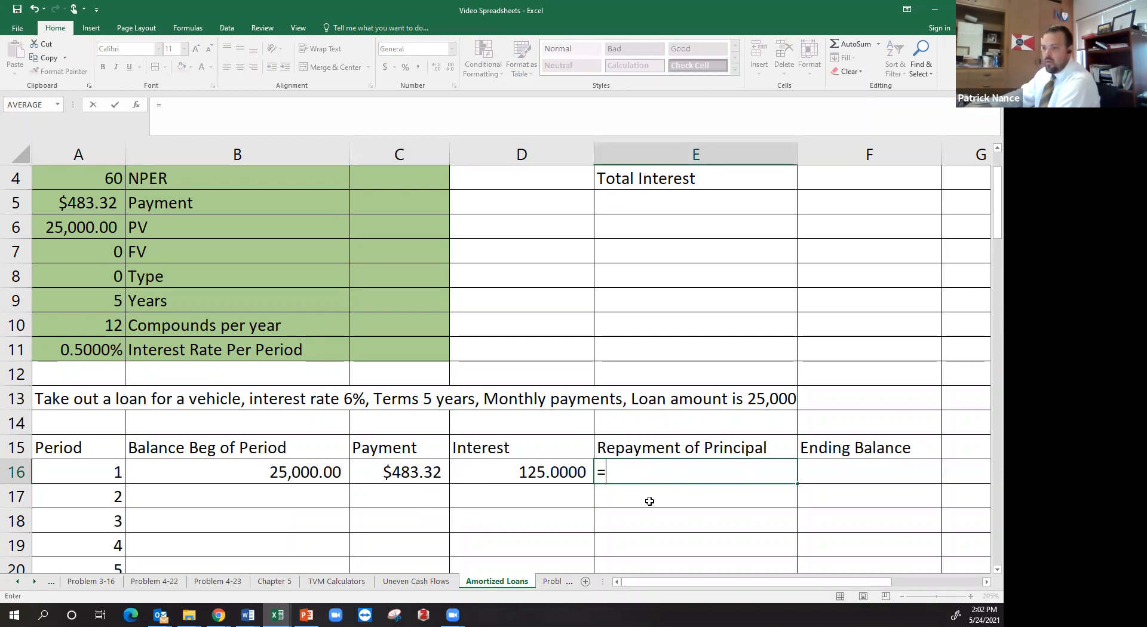
key(Left)
key(Left)
text(-)
key(Left)
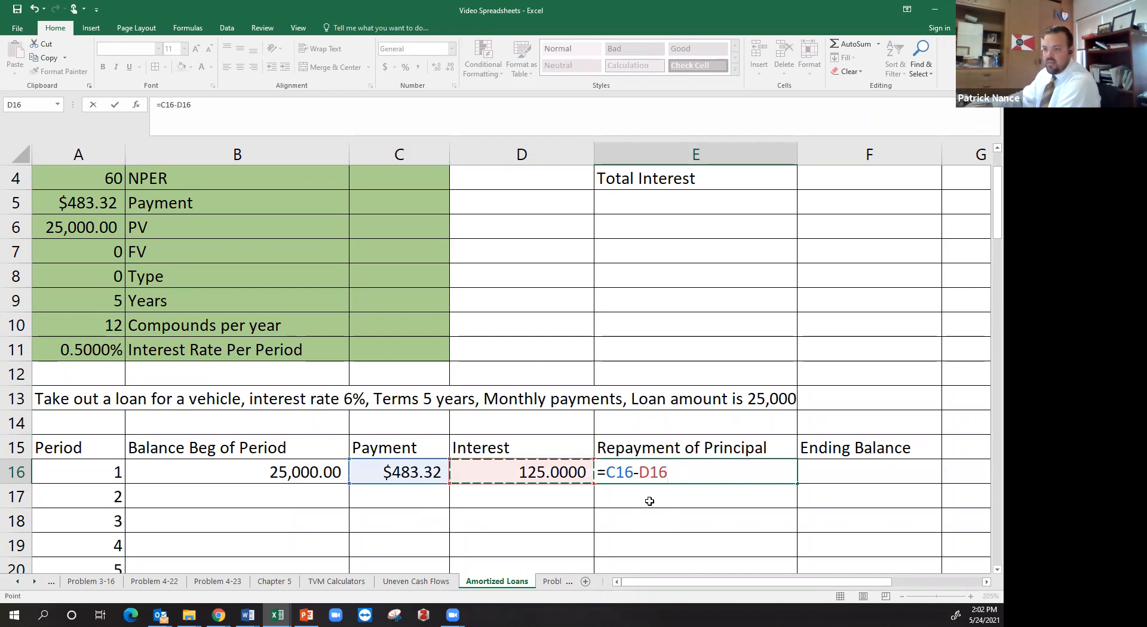
key(Return)
Calculate the period 1 Ending Balance in F16 as beginning balance minus repayment of principal with =B16-E16
click(752, 473)
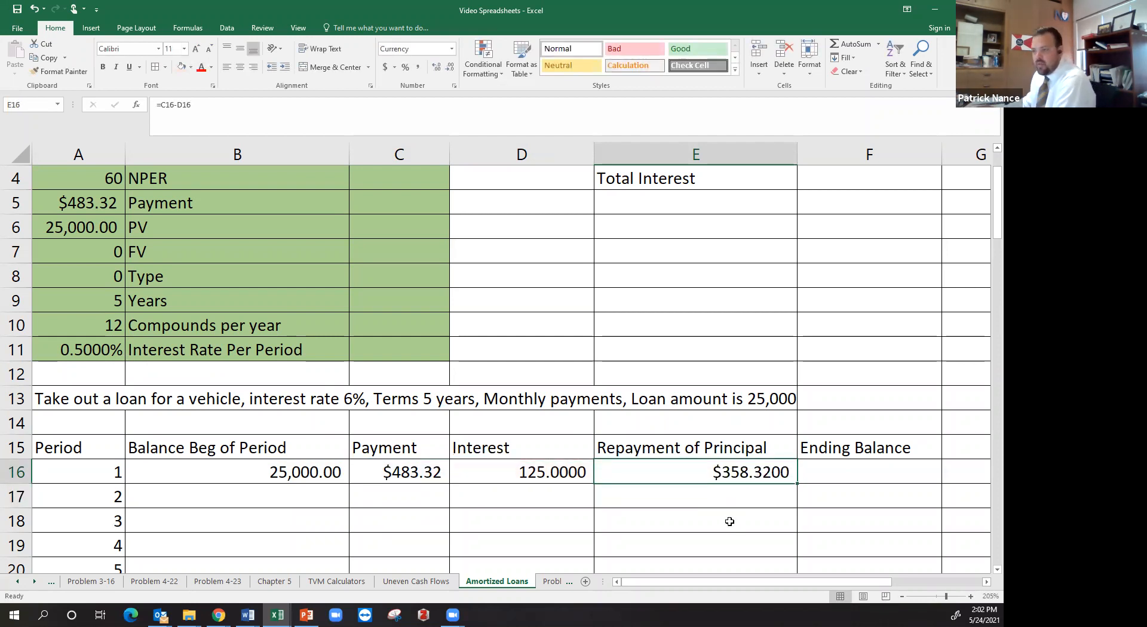
click(292, 469)
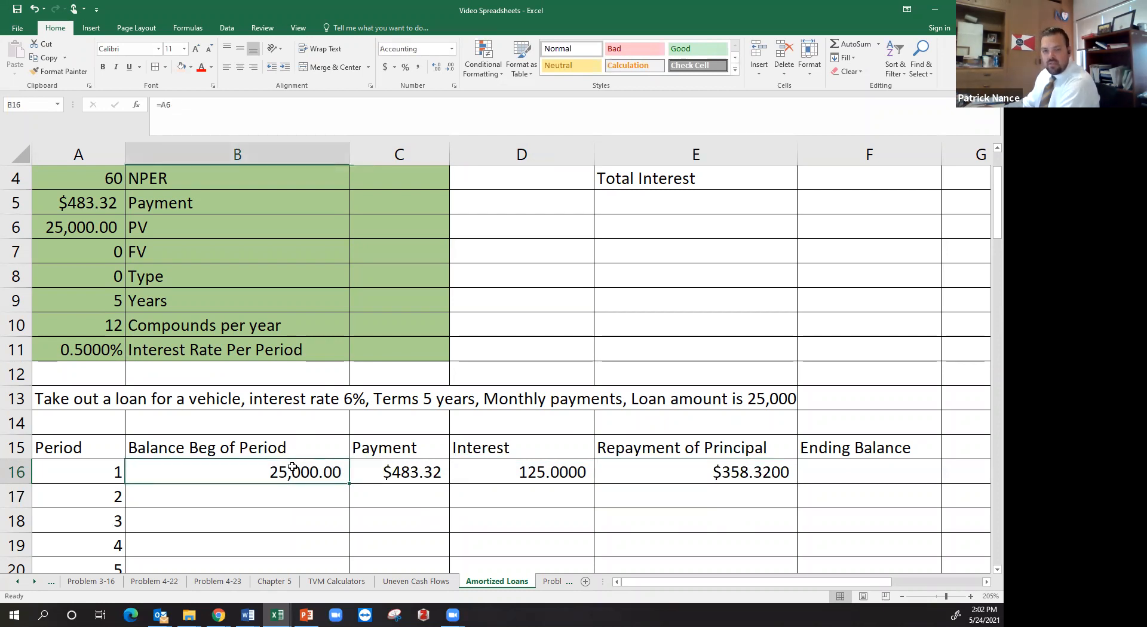
click(703, 478)
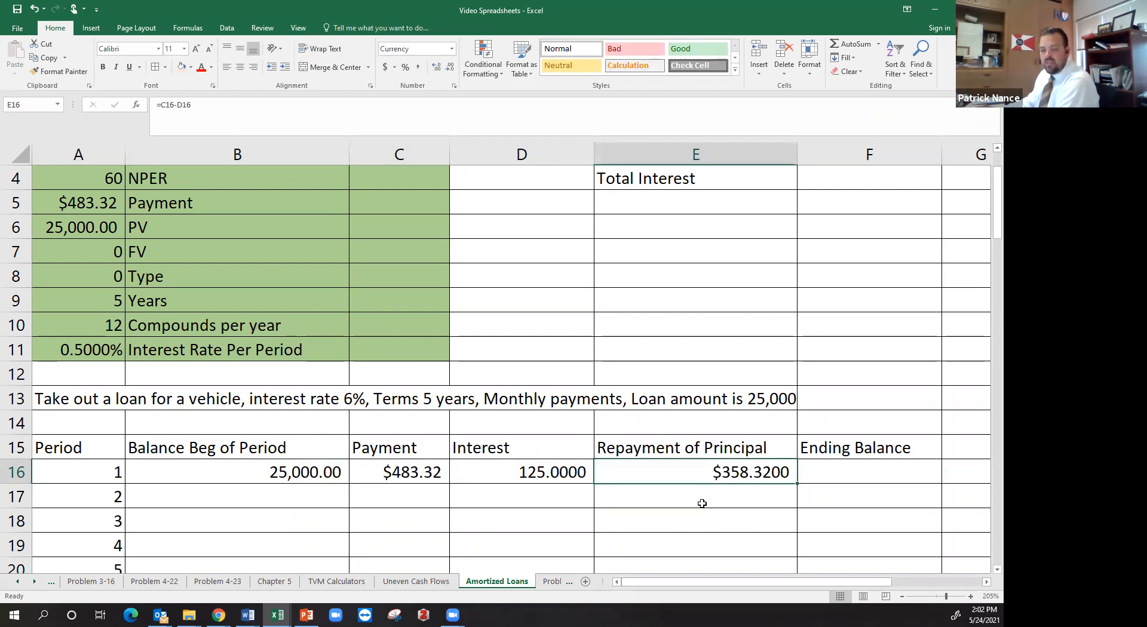
click(846, 464)
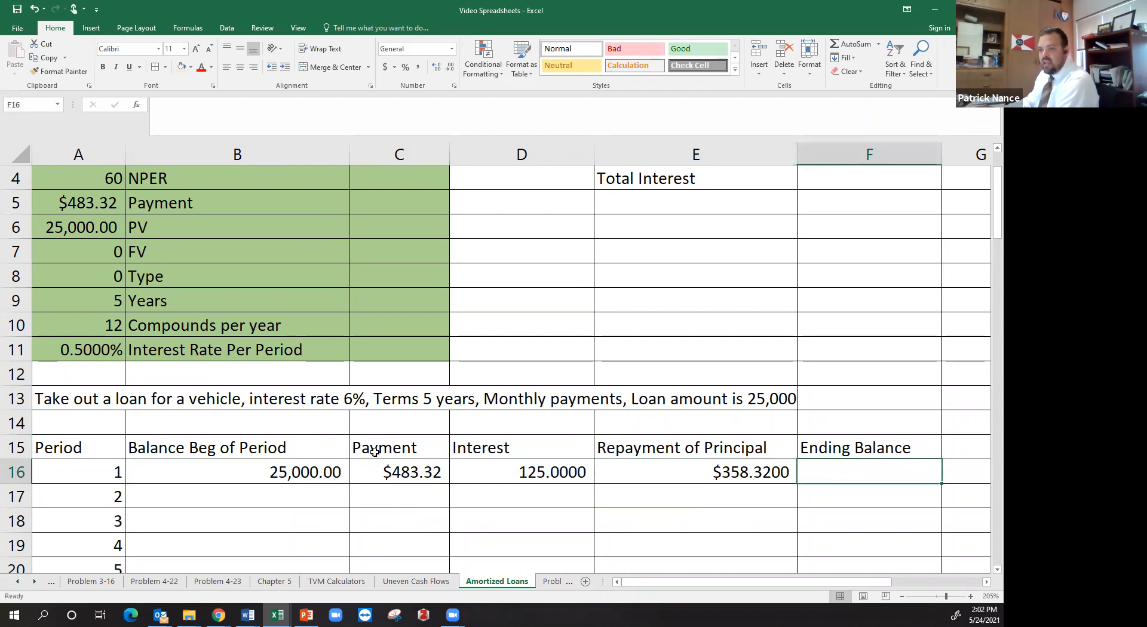
click(330, 462)
click(669, 472)
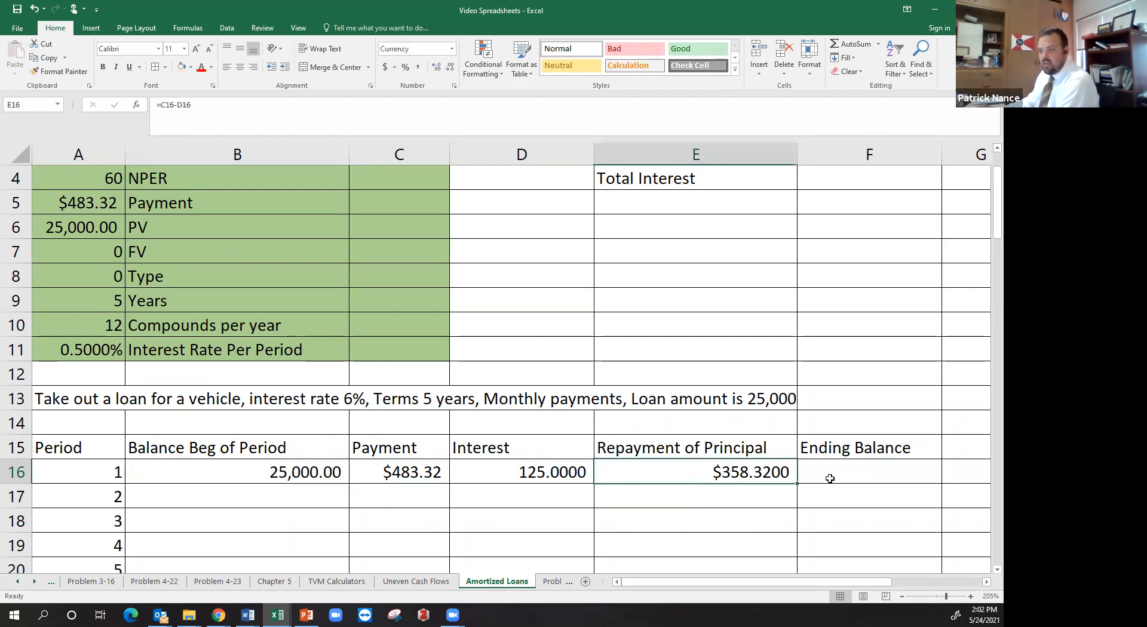
click(841, 475)
text(=)
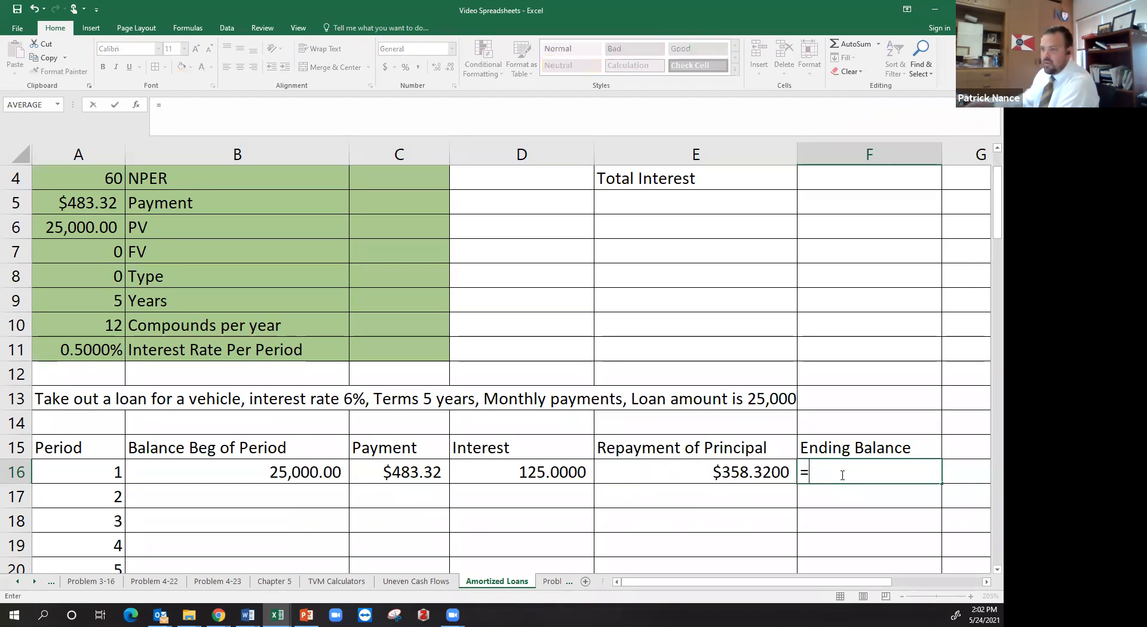
click(315, 462)
text(-)
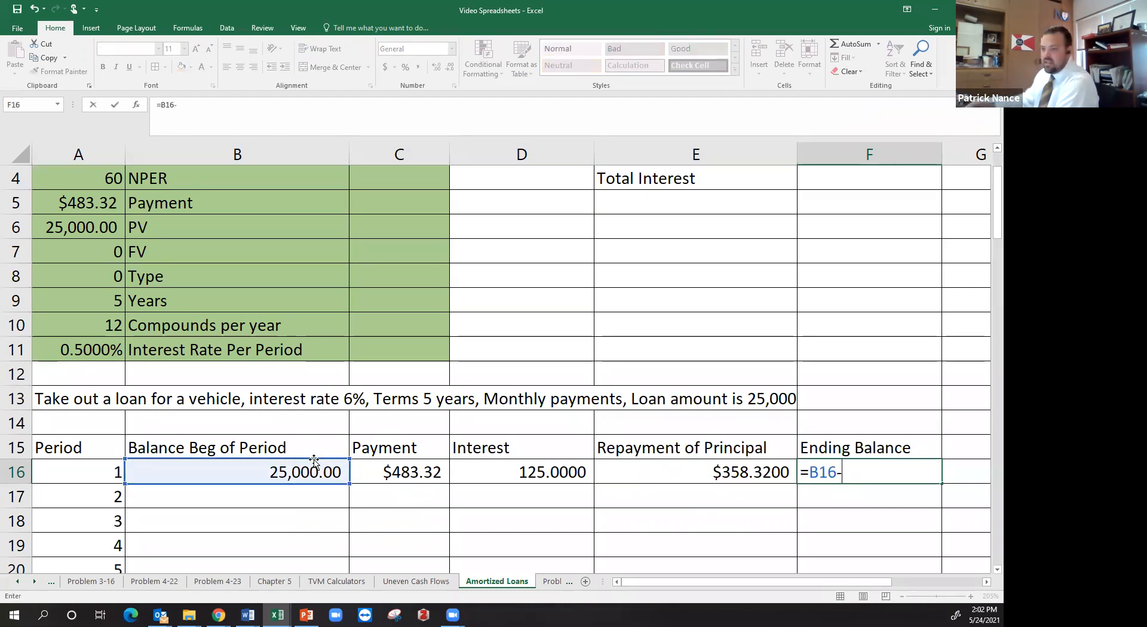
click(653, 479)
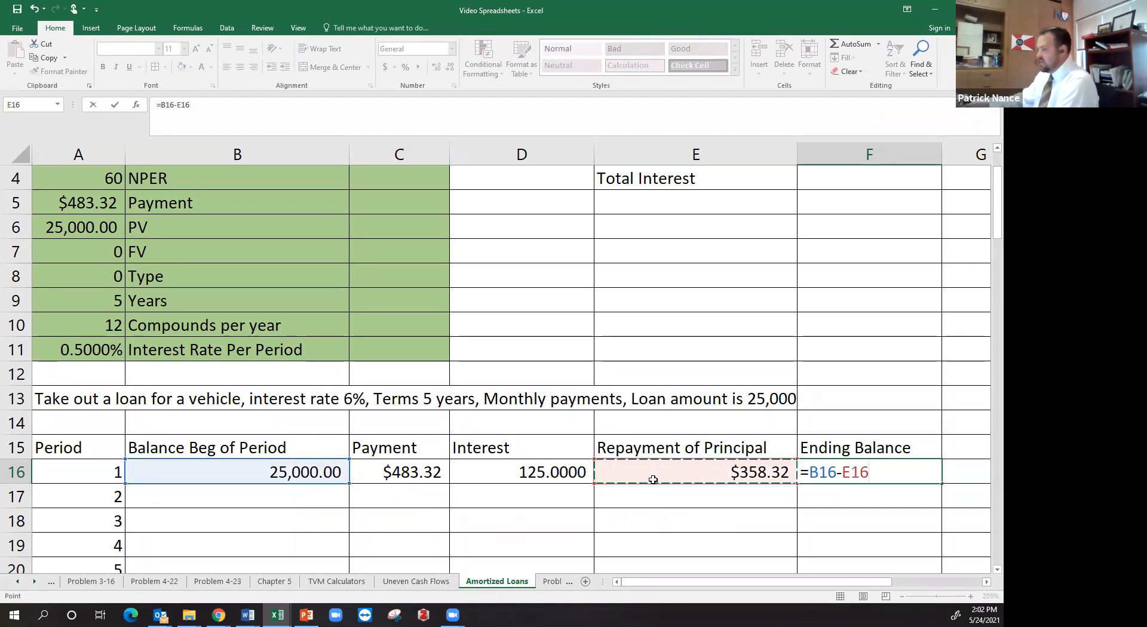
key(Return)
click(839, 474)
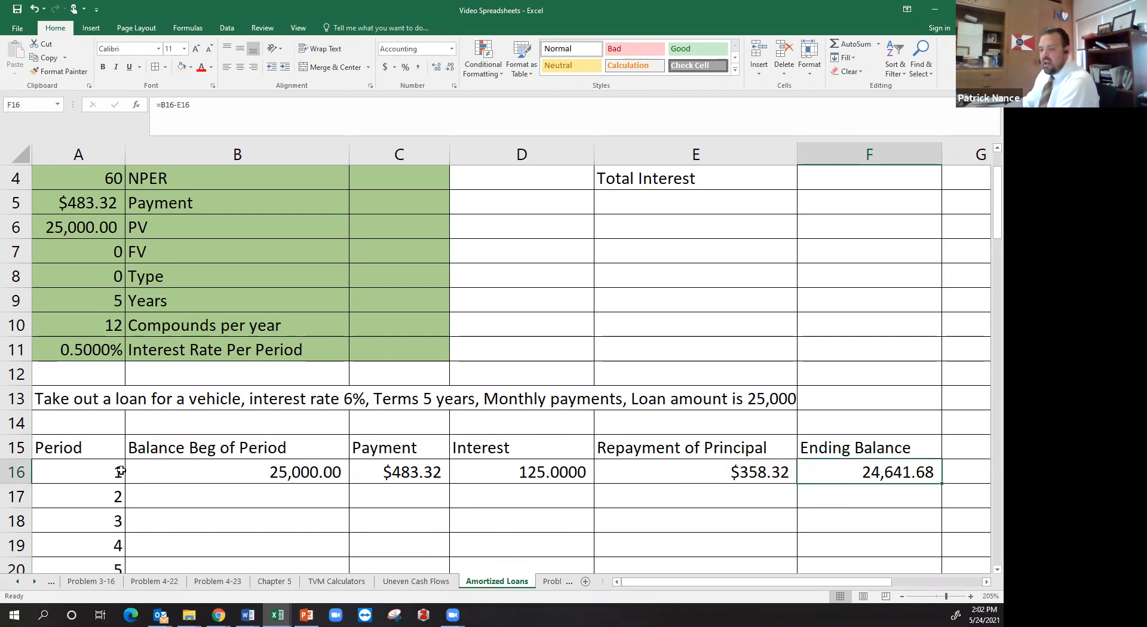
Link the period 2 beginning balance in B17 to the period 1 ending balance with =F16
click(165, 492)
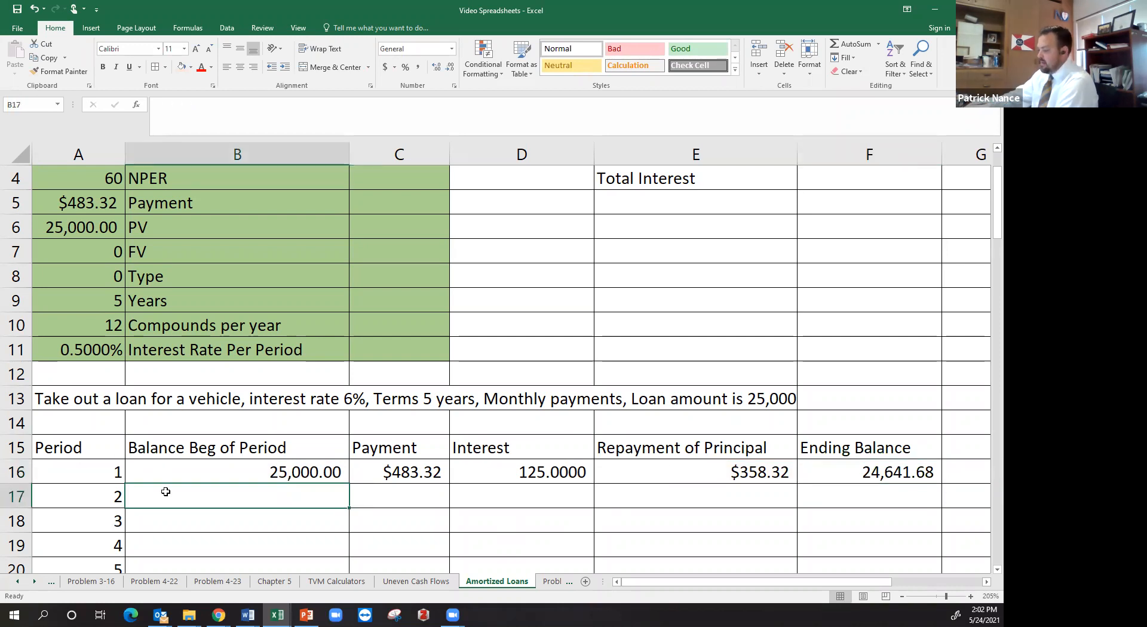
text(=)
click(839, 475)
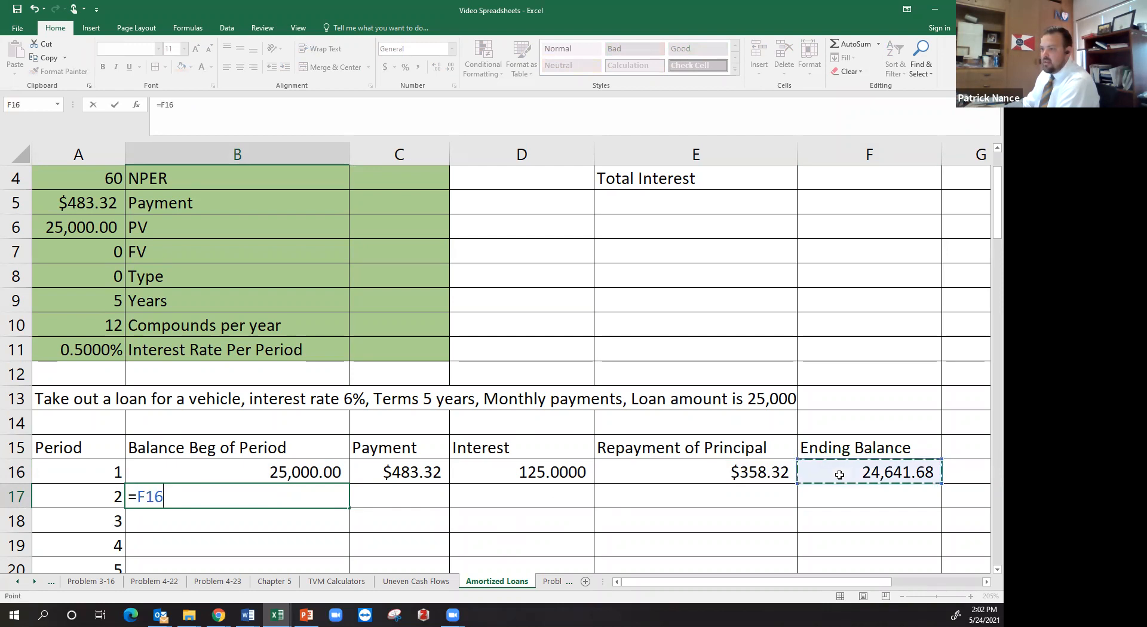
key(Return)
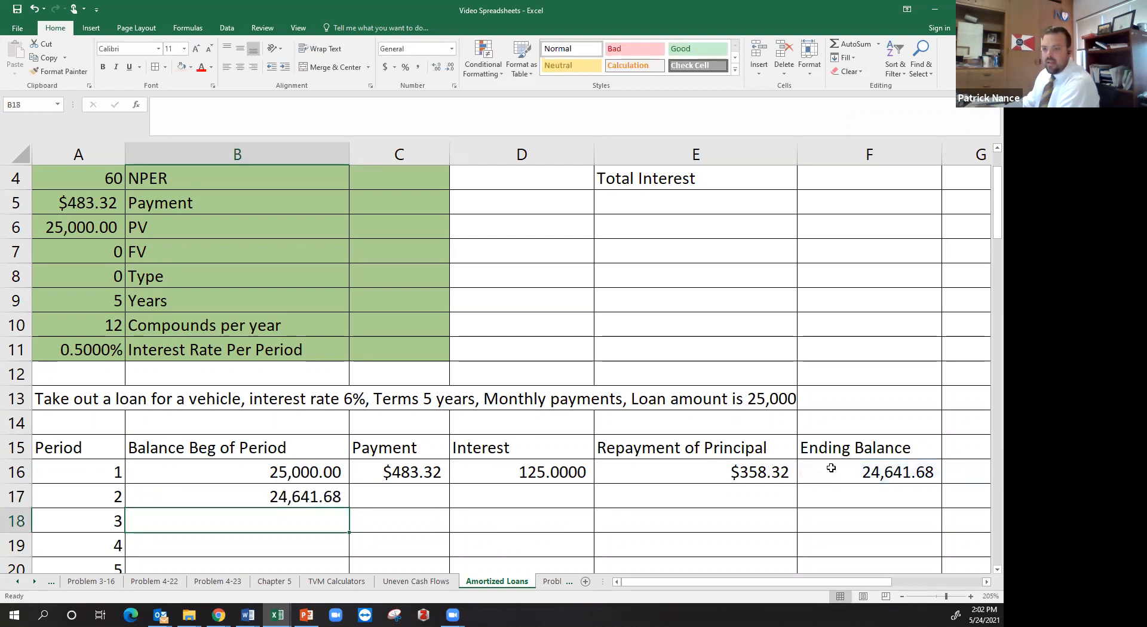
Enter the period 2 interest formula =B17*$A$11 in C17 and move it to the Interest cell D17
click(380, 497)
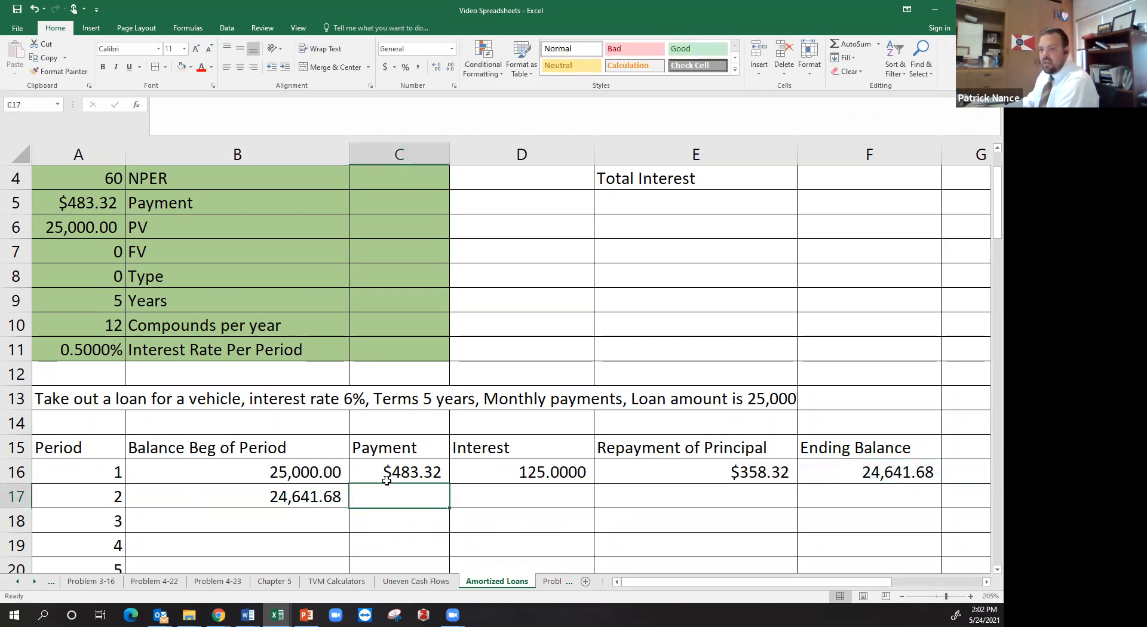
text(=)
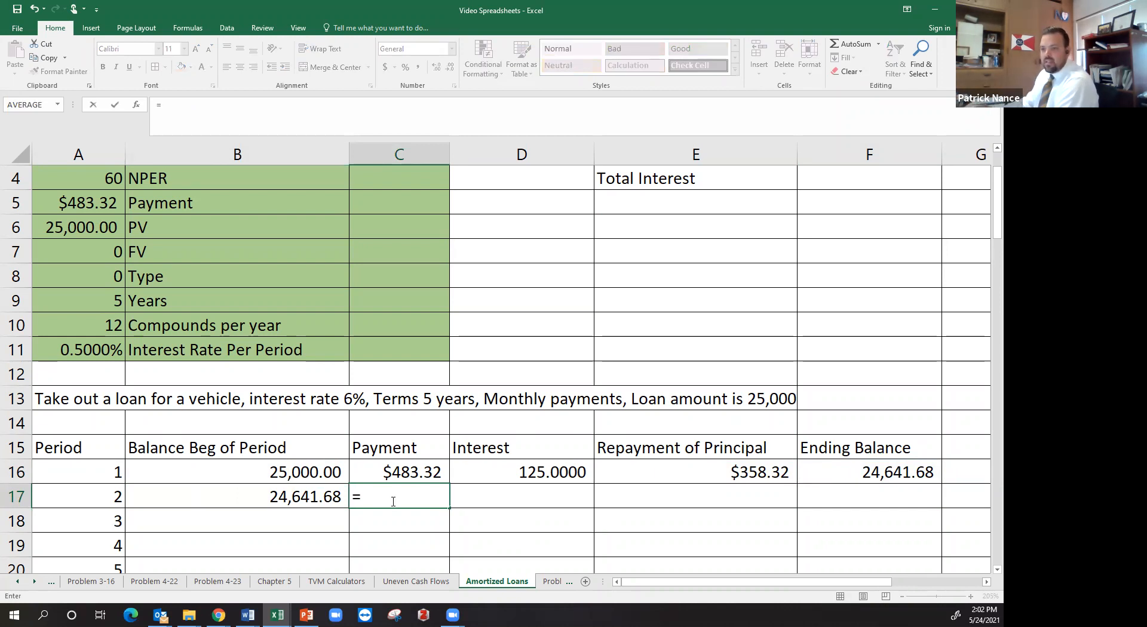
click(268, 499)
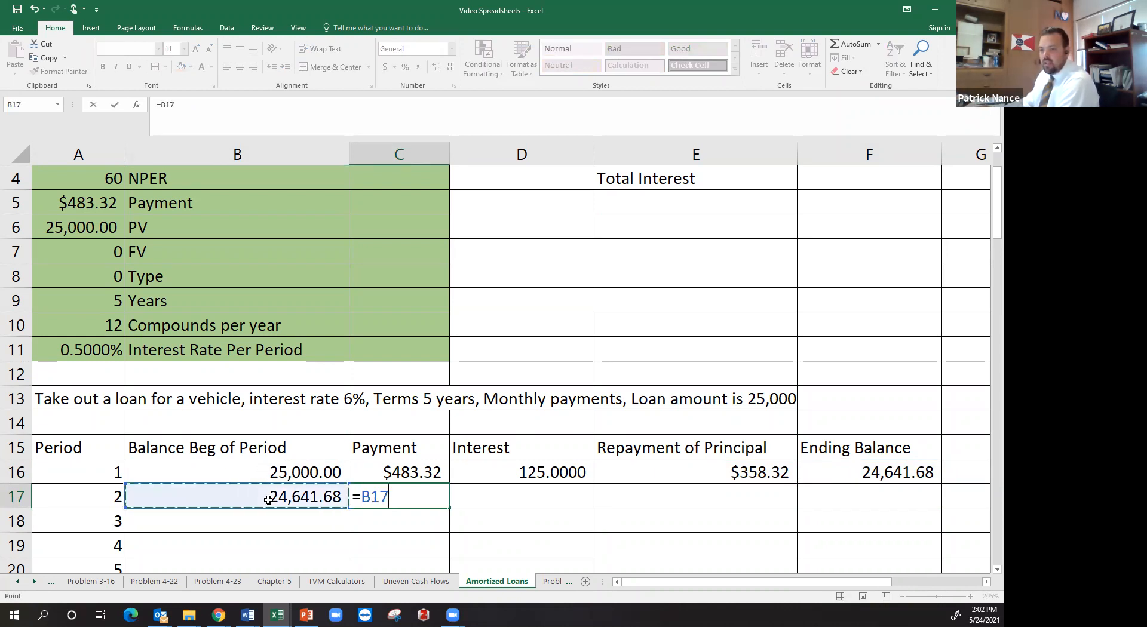
text(*)
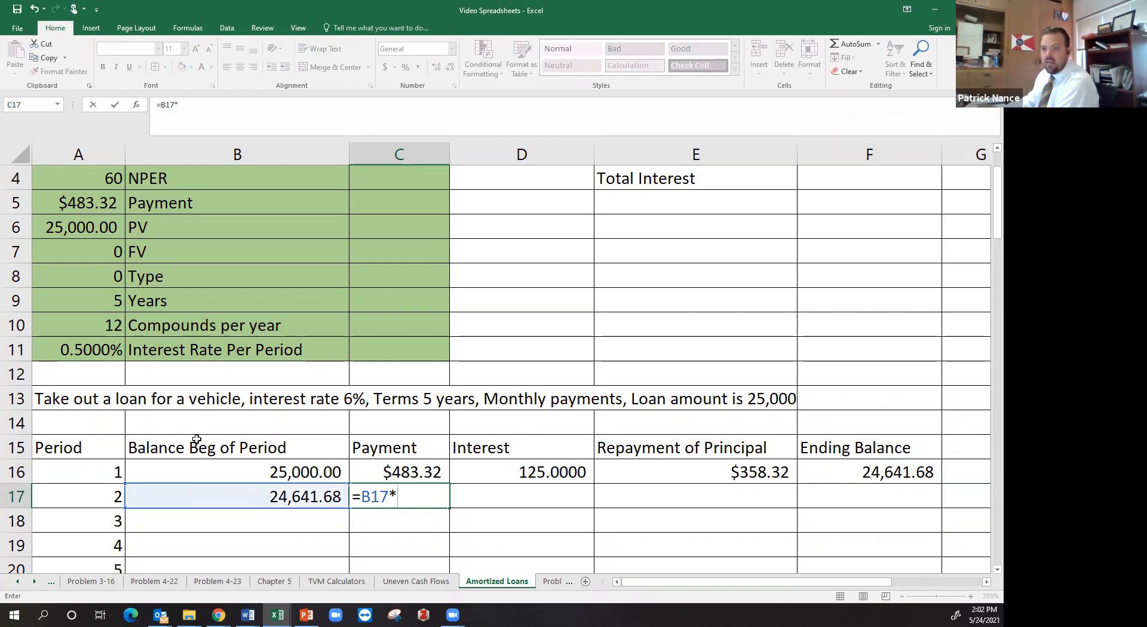
click(106, 354)
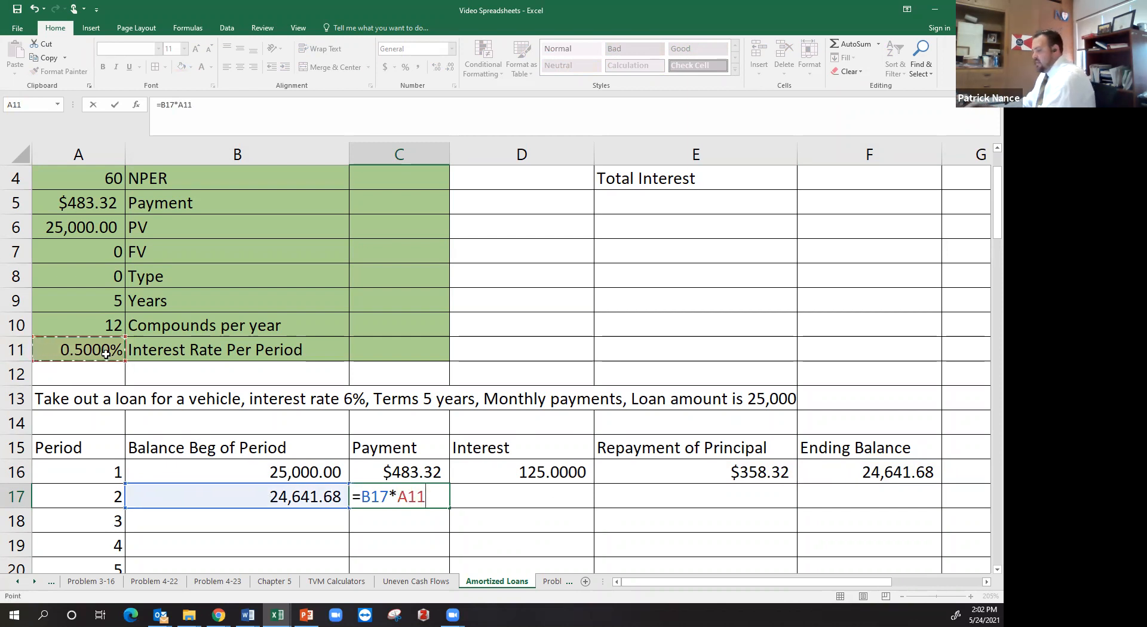
key(F4)
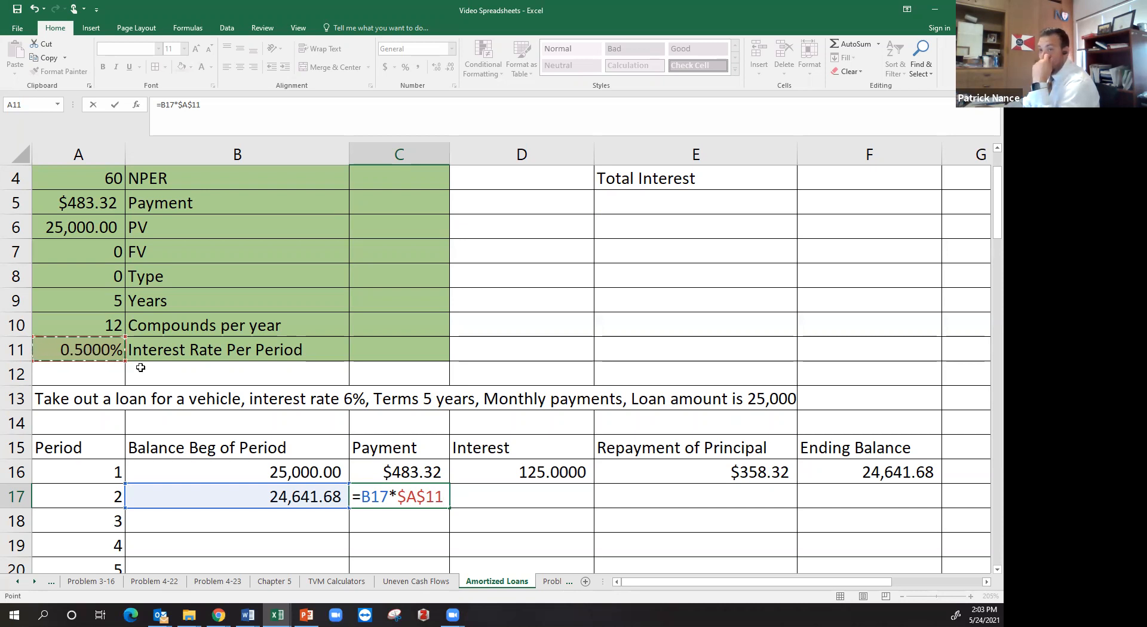
key(Return)
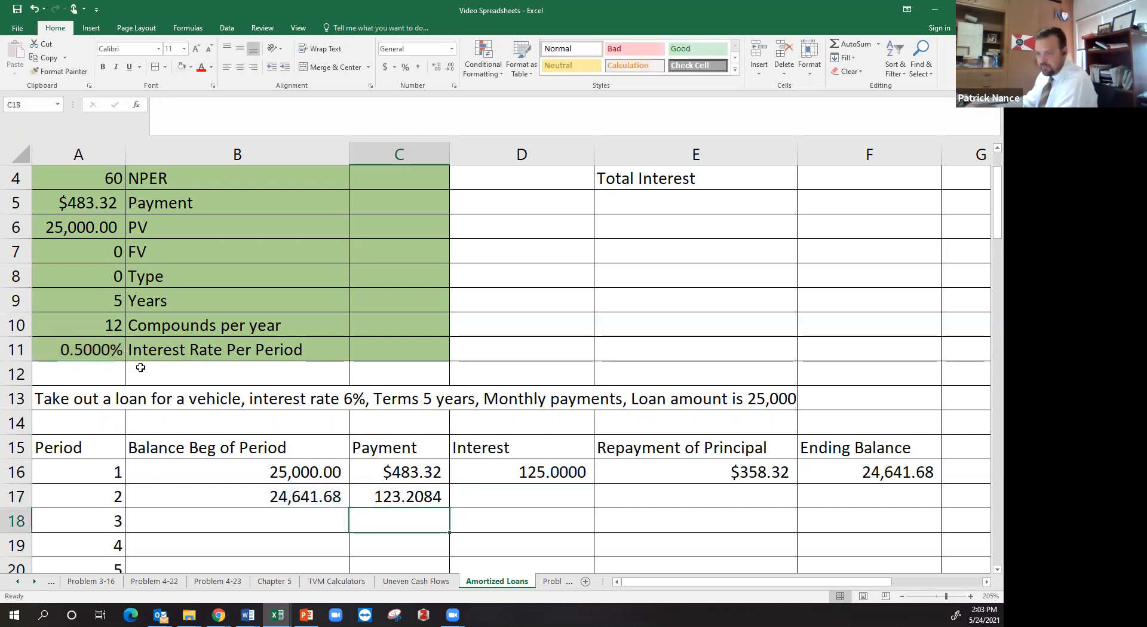
click(401, 500)
drag(408, 511, 476, 503)
click(427, 494)
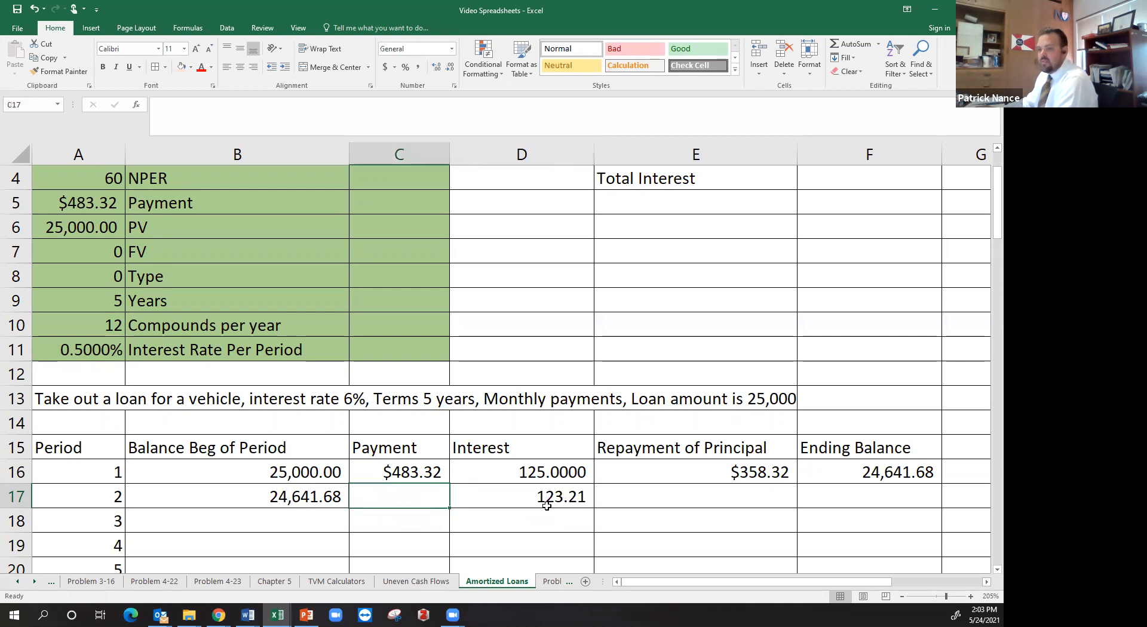
click(508, 494)
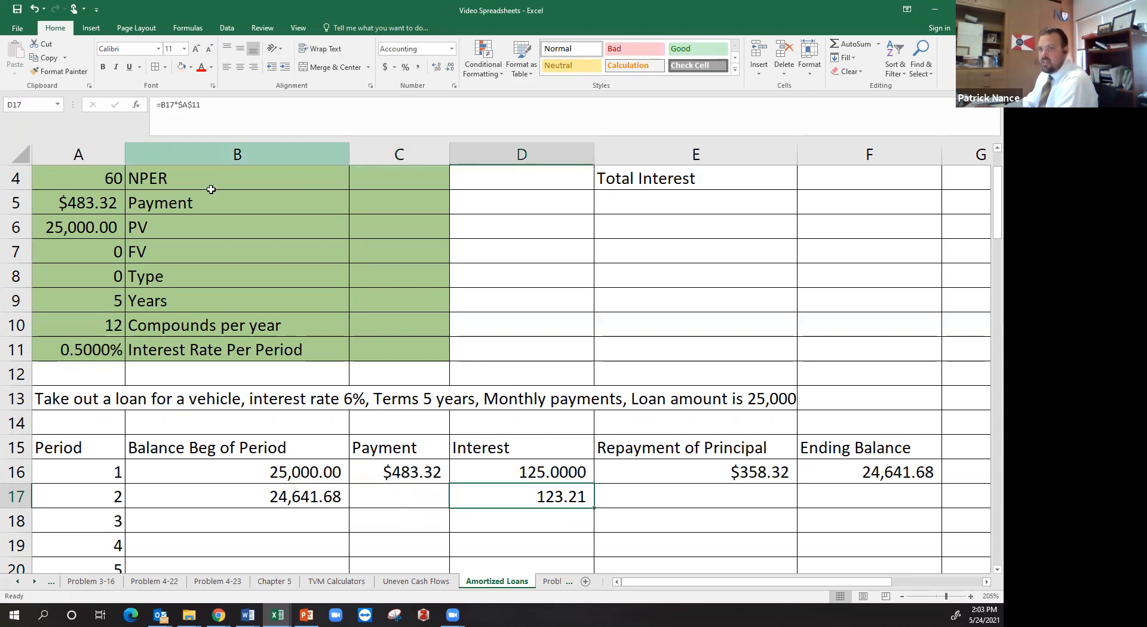
Link the period 2 Payment in C17 to the period 1 payment with =C16
click(405, 495)
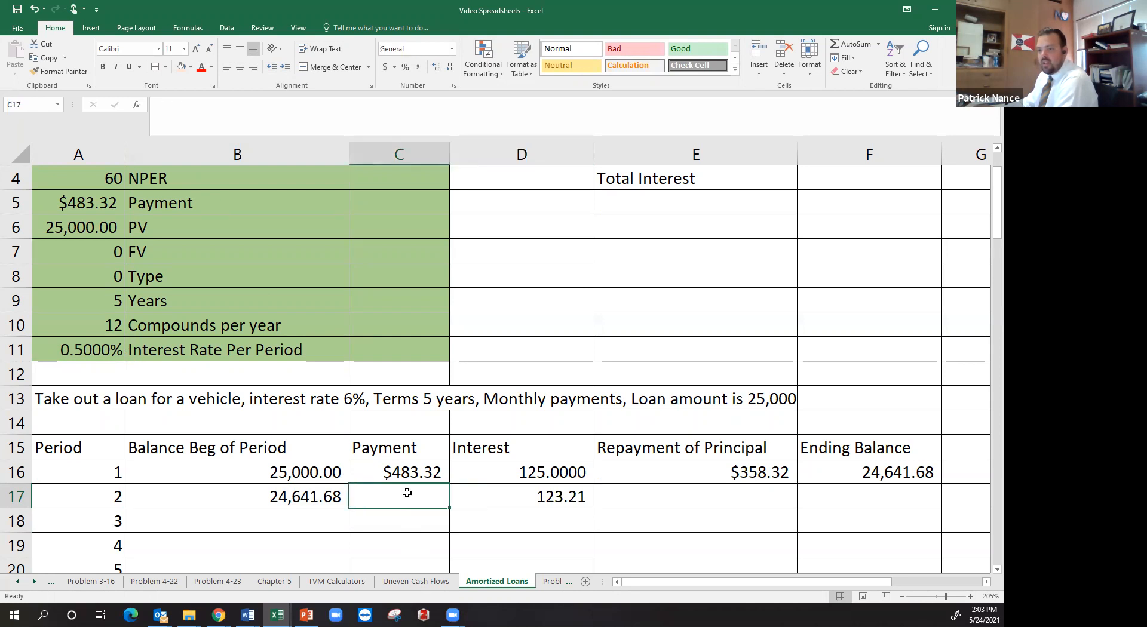
text(=)
key(Up)
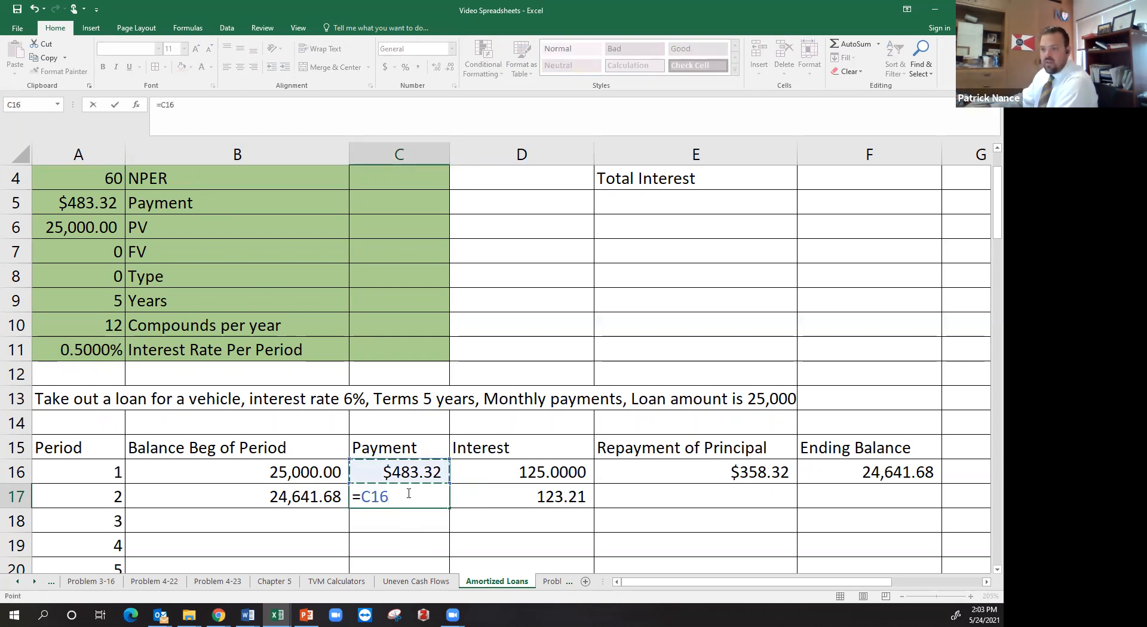
key(Return)
Fill the Repayment of Principal formula from E16 and the Ending Balance formula from F16 down the whole schedule
click(643, 493)
click(697, 477)
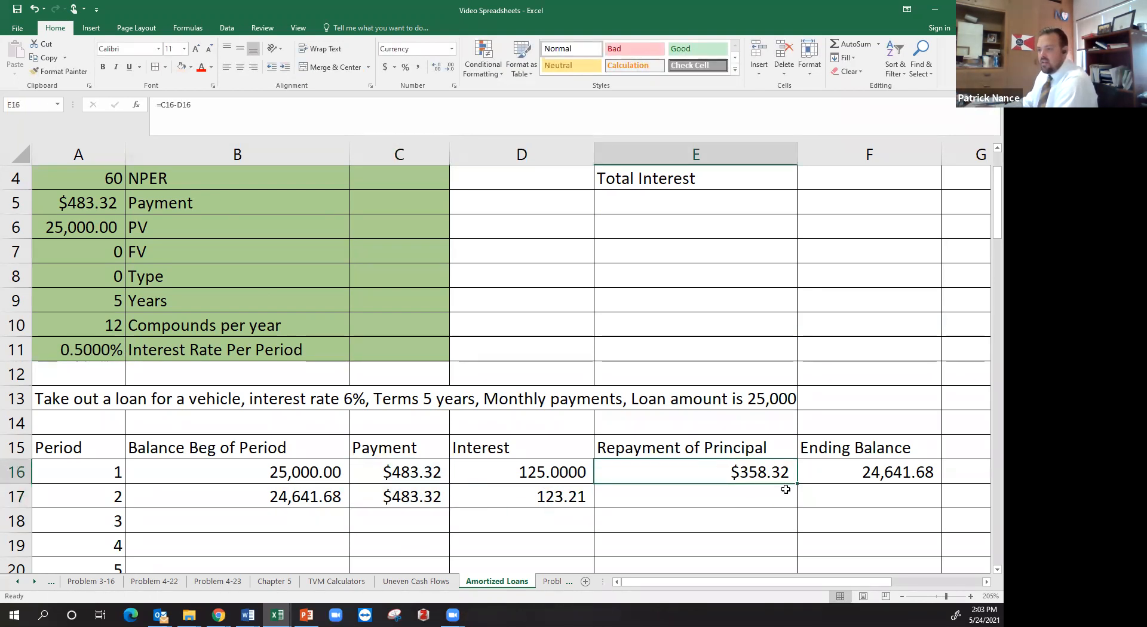
double_click(798, 484)
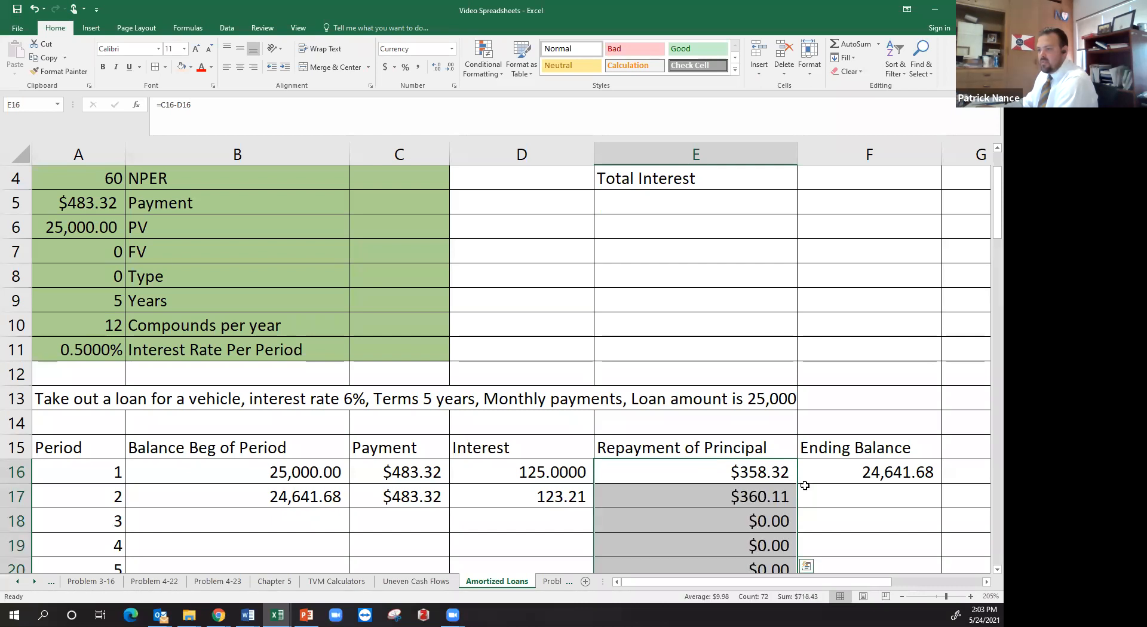
click(881, 478)
double_click(941, 483)
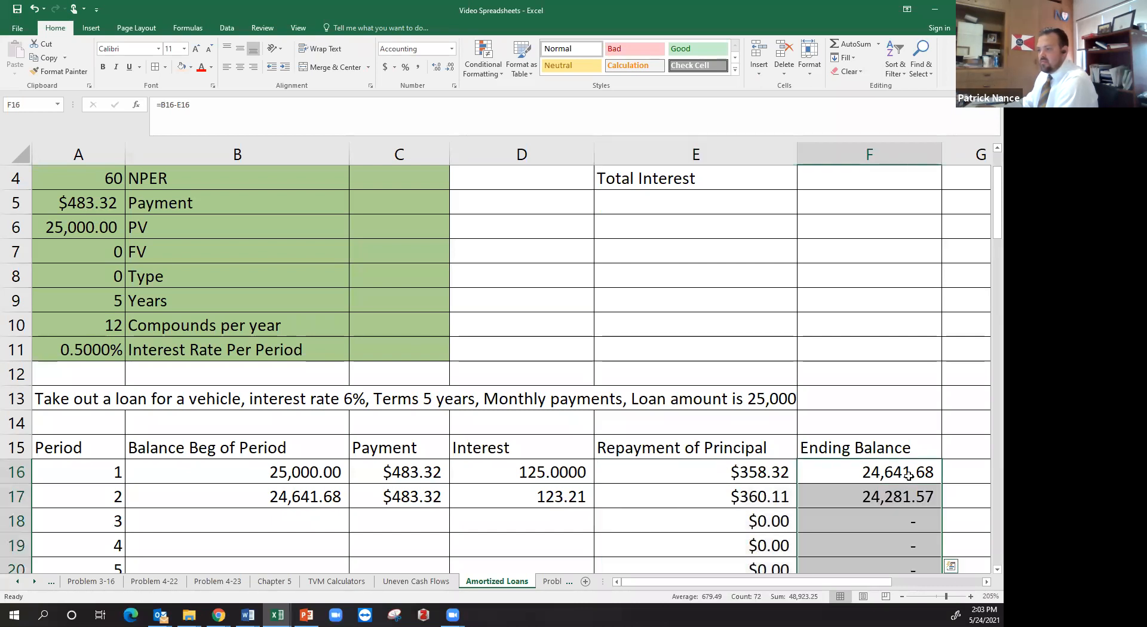
Review the period 2 payment, interest, beginning balance and principal formulas along with the interest rate per period in A11
click(732, 497)
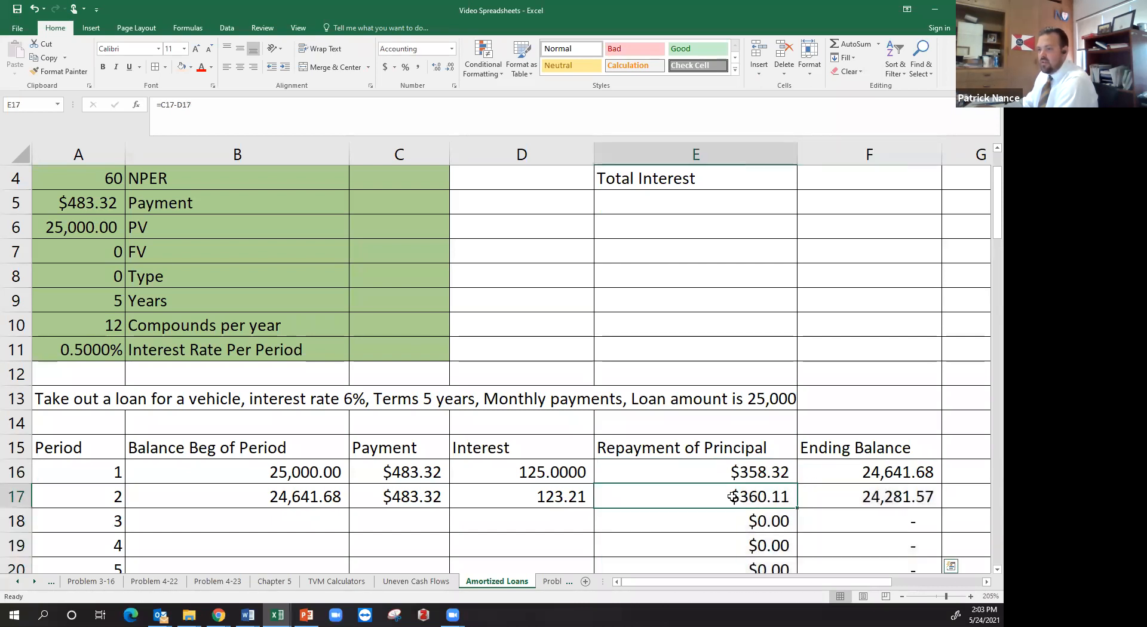
click(419, 495)
click(550, 505)
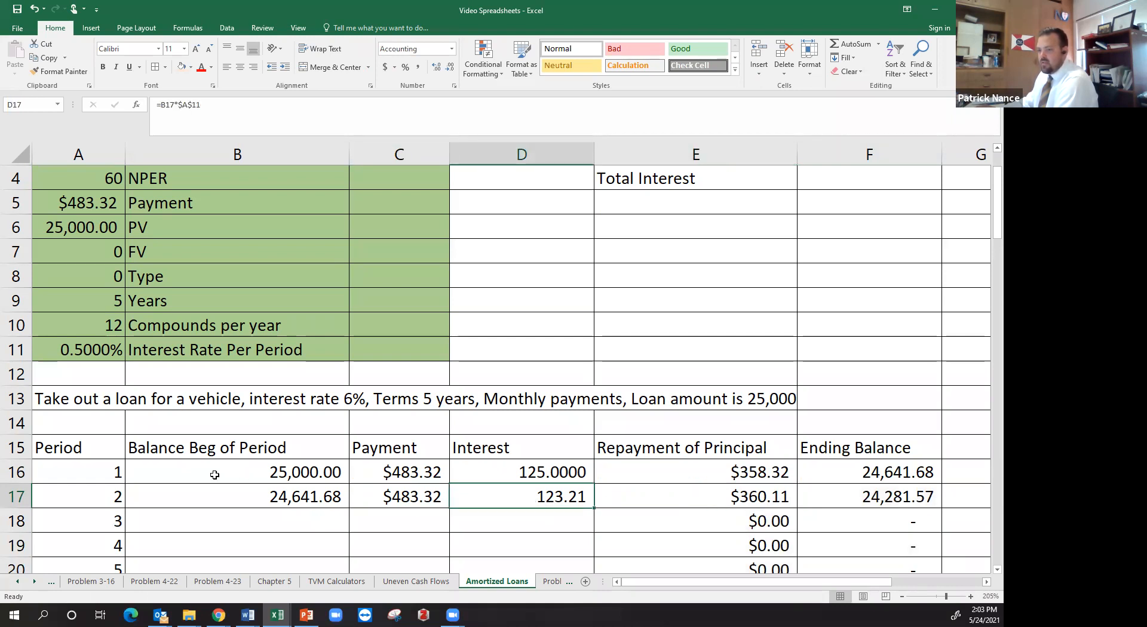
click(104, 354)
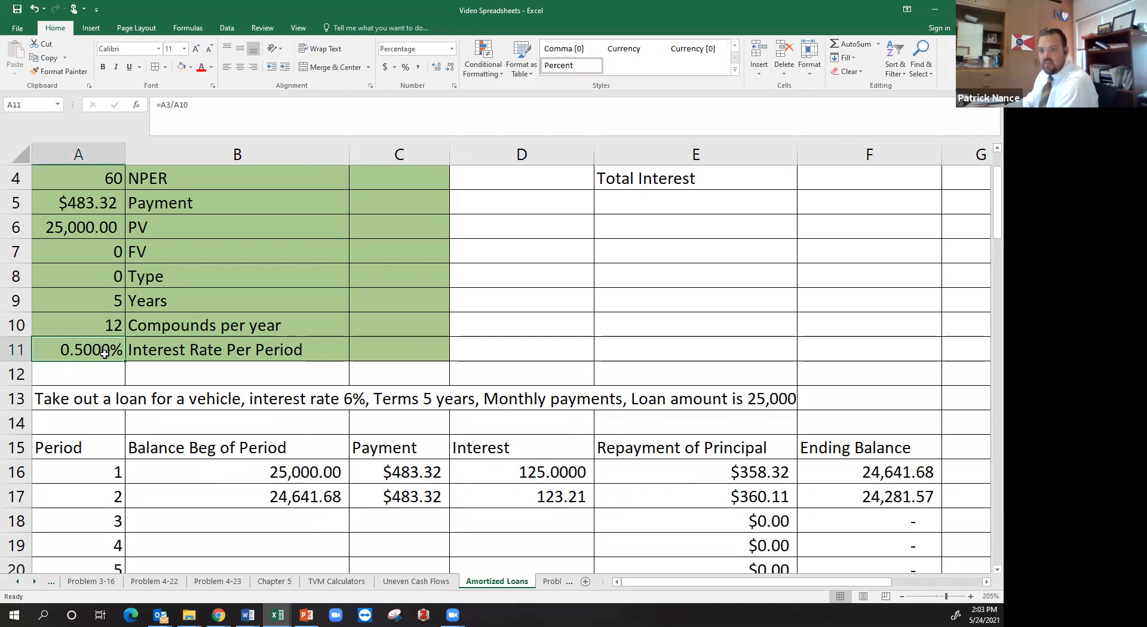
click(238, 492)
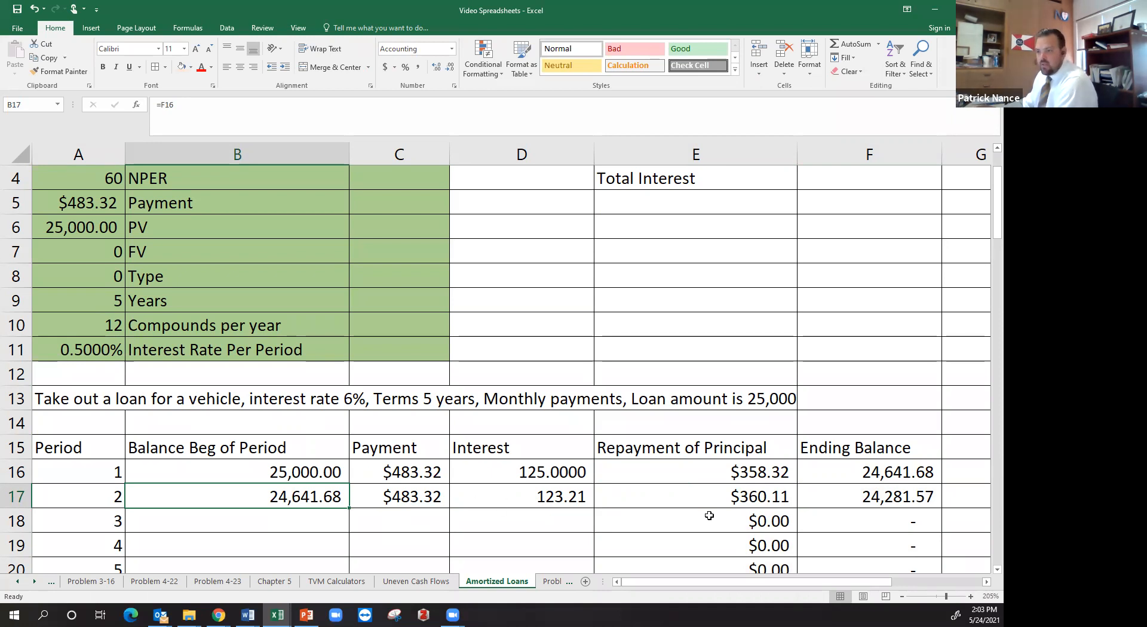
click(720, 493)
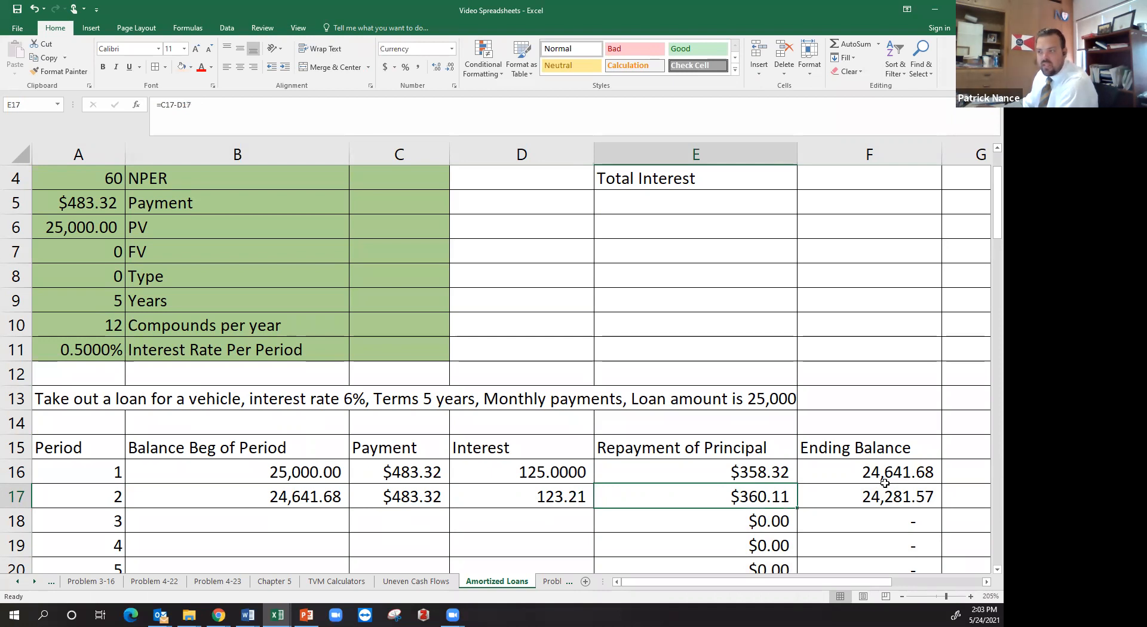
Fill the beginning balance formula from B17 and the payment formula from C17 down the remaining periods
click(322, 498)
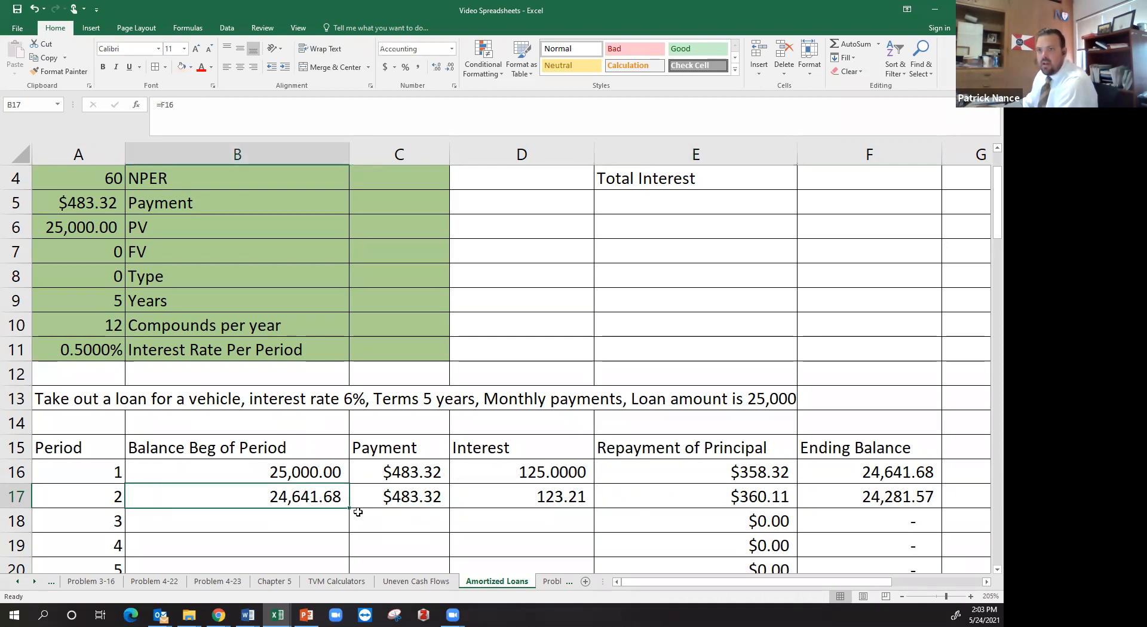
drag(351, 508, 350, 568)
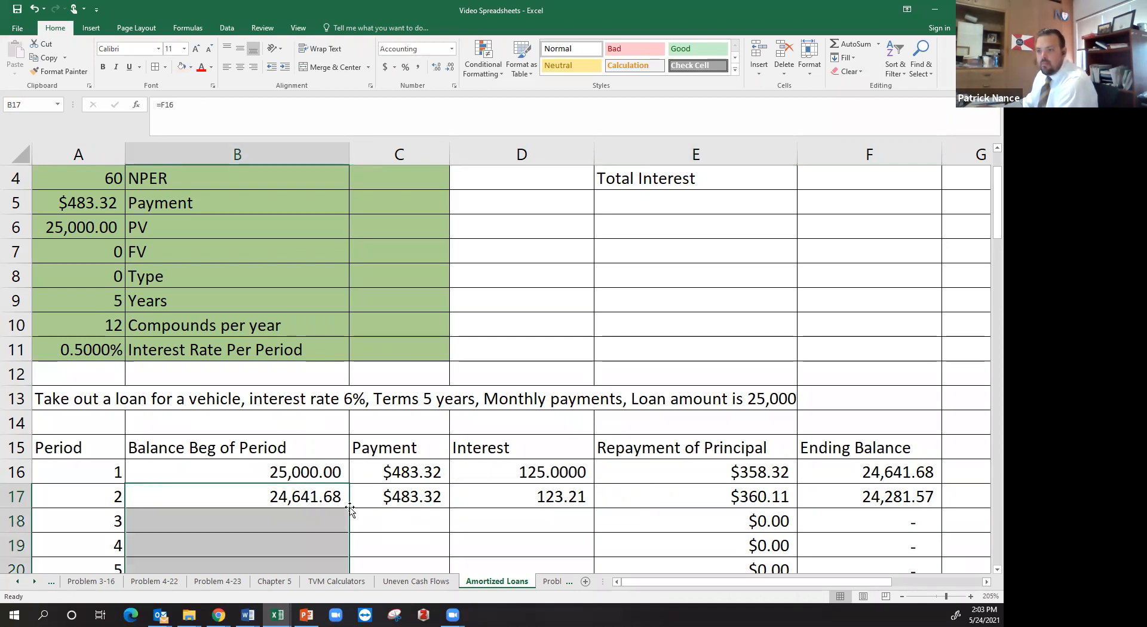
click(376, 497)
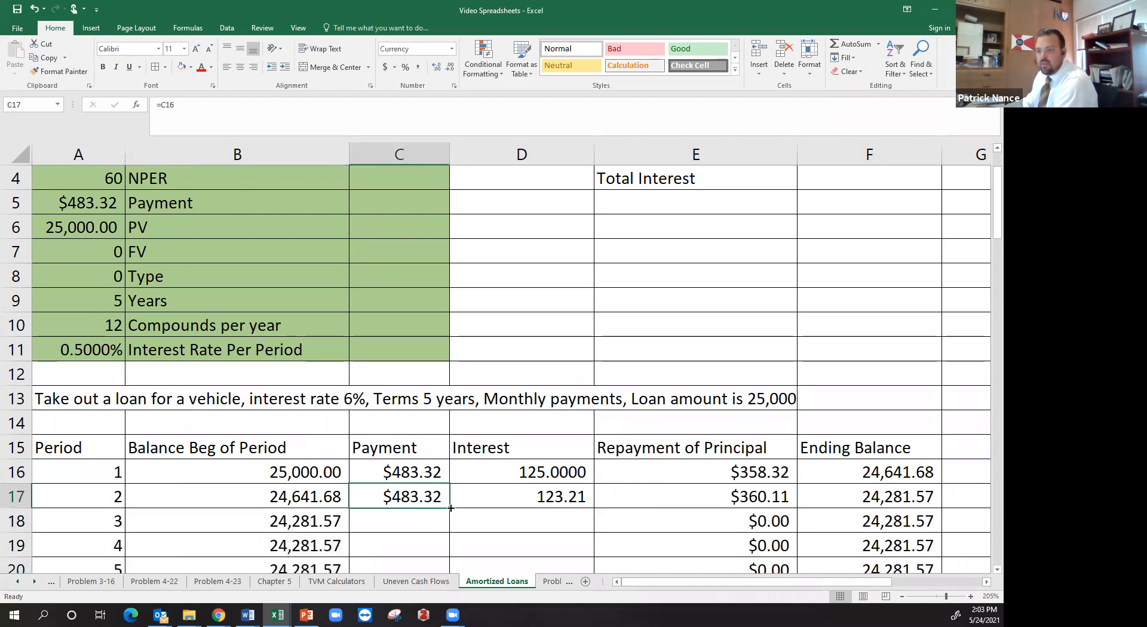
double_click(451, 508)
Fill the Interest formula from D17 down the remaining periods
click(487, 499)
click(595, 513)
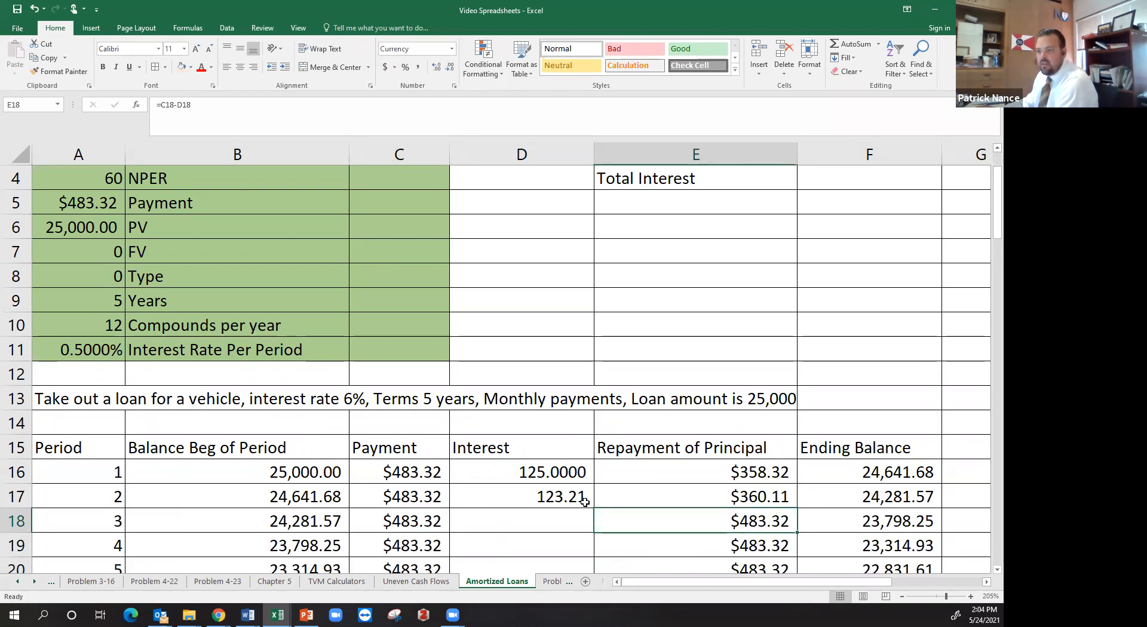
click(584, 502)
double_click(594, 509)
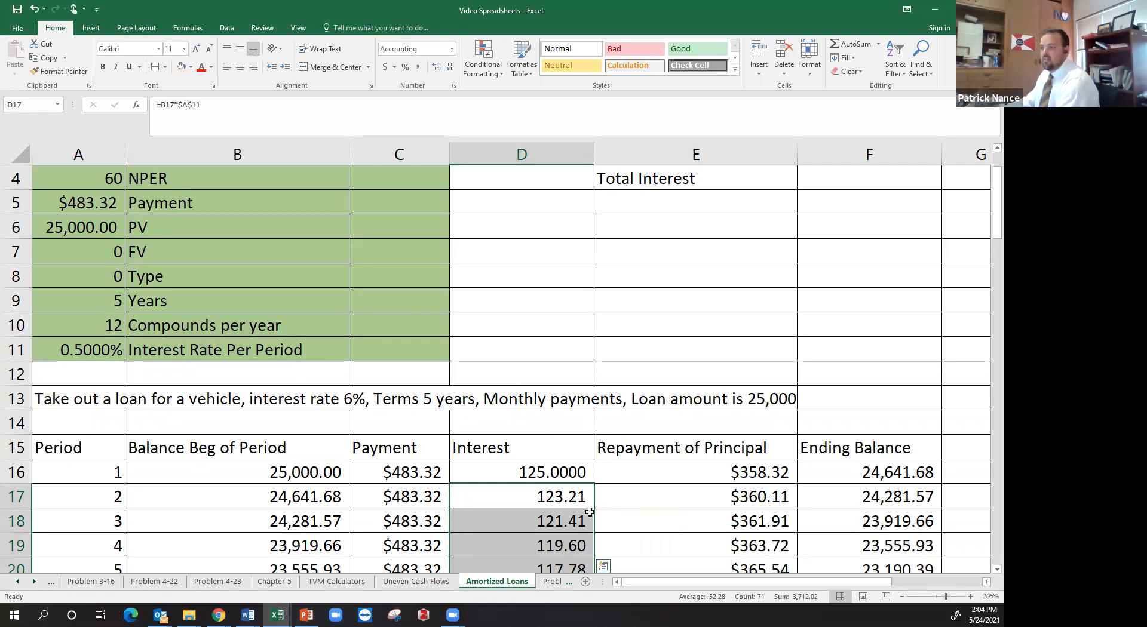
Examine the Interest column down the schedule, including the period 1 interest and the interest, payment and principal formulas of period 36
scroll(574, 517, down, 4)
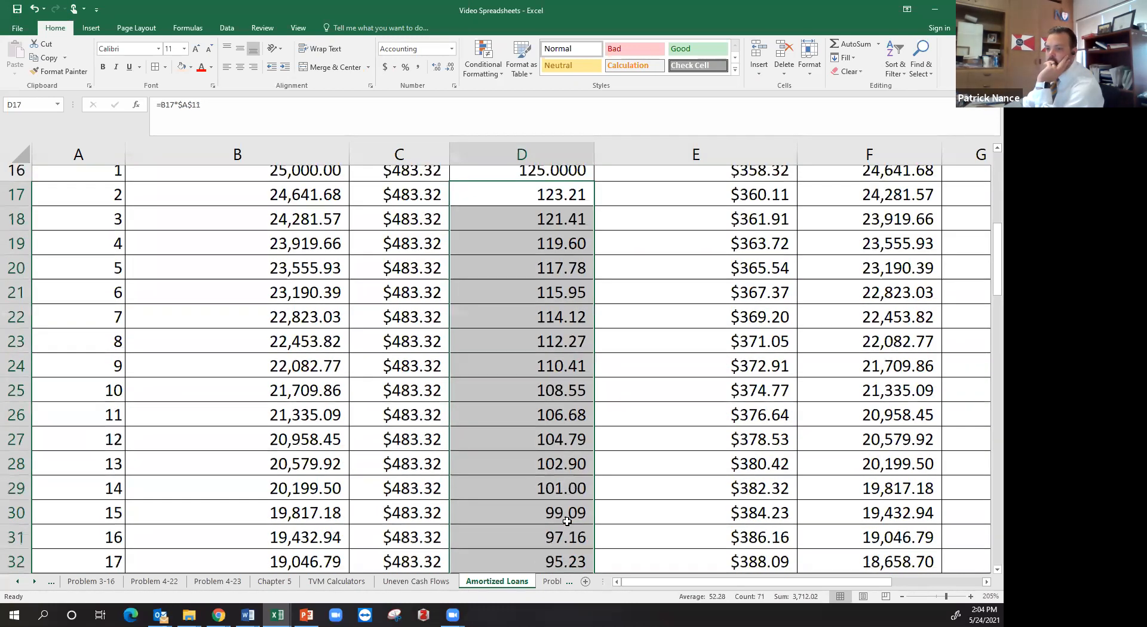
scroll(567, 521, up, 4)
scroll(291, 420, down, 1)
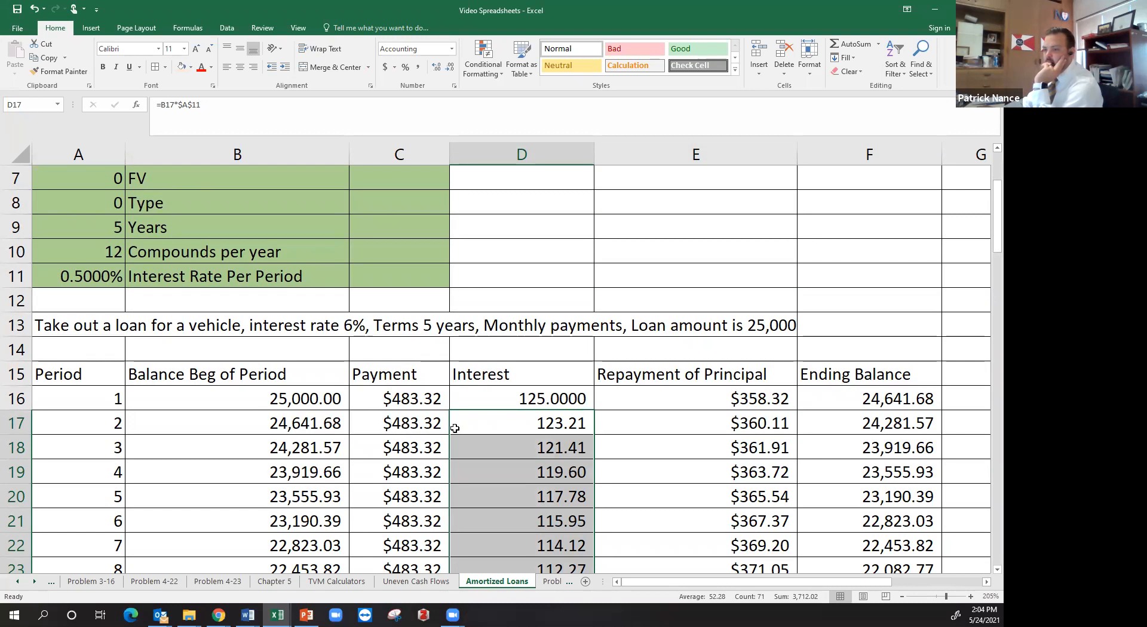
scroll(455, 429, down, 1)
click(535, 326)
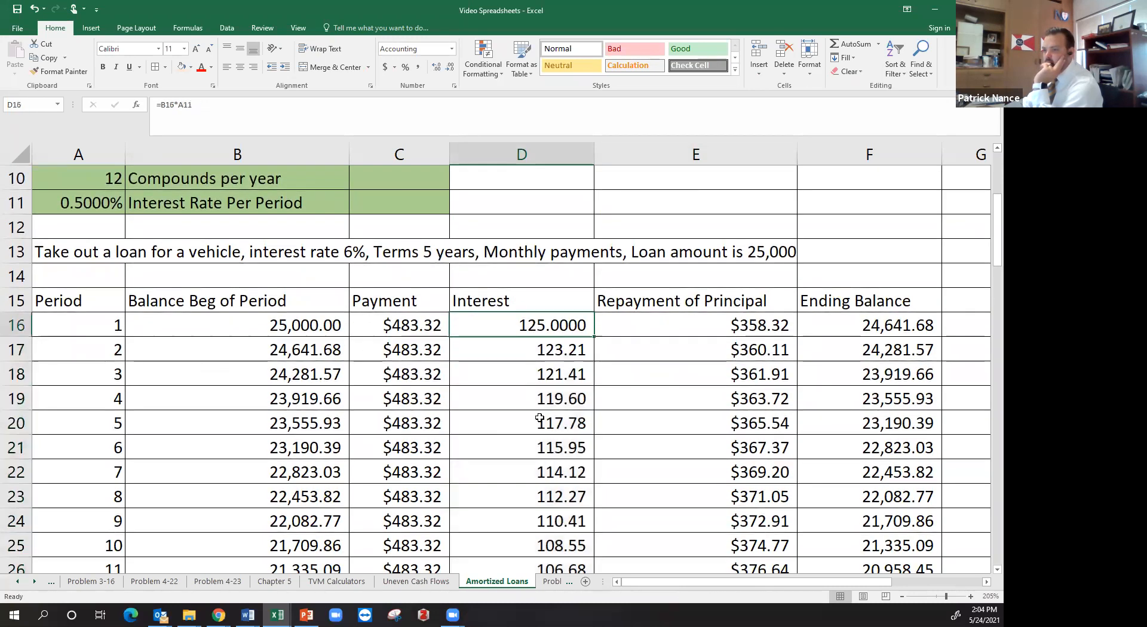
scroll(545, 469, down, 5)
scroll(548, 506, down, 4)
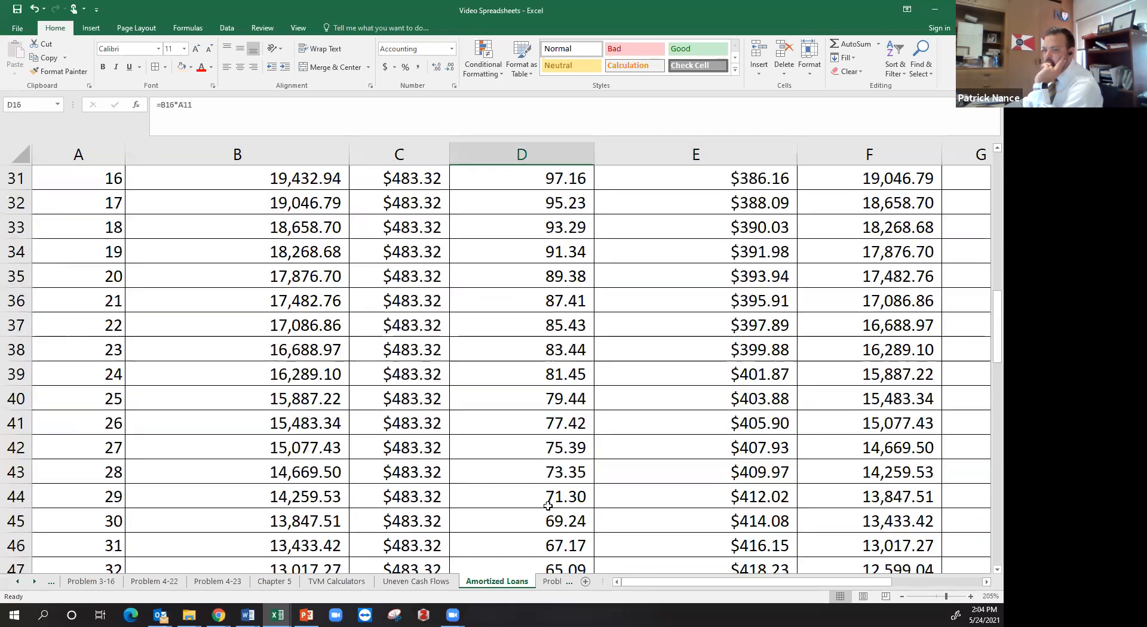
click(551, 523)
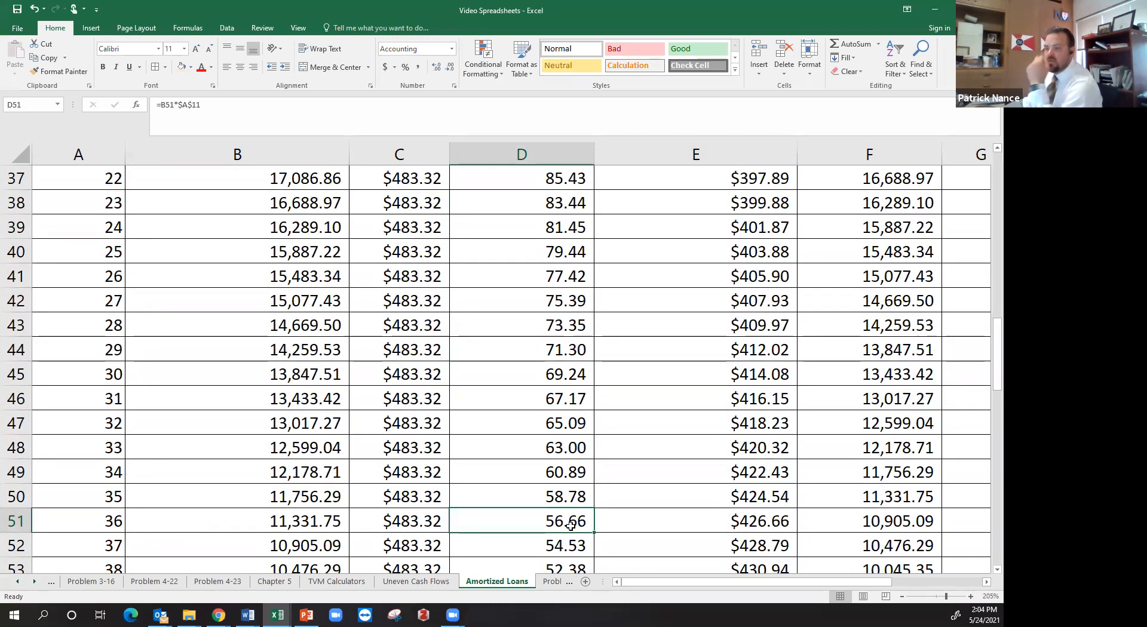
click(386, 514)
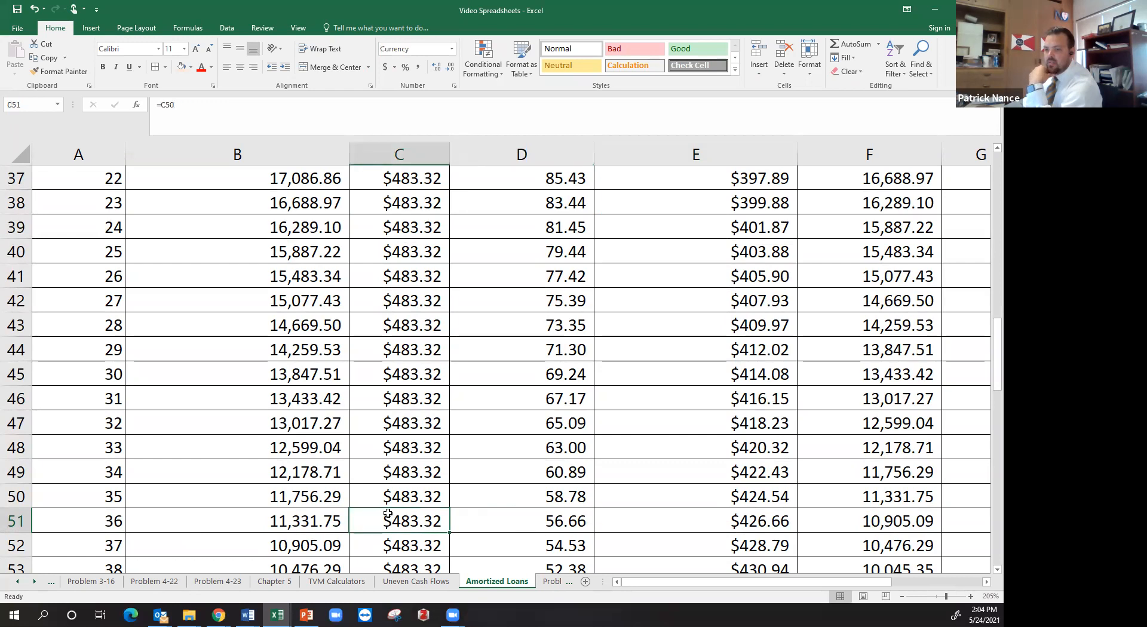
click(720, 516)
Examine how the principal repayment develops down the schedule and inspect the rows of periods 60 and 61 at the loan's payoff
scroll(720, 517, up, 11)
scroll(720, 518, down, 5)
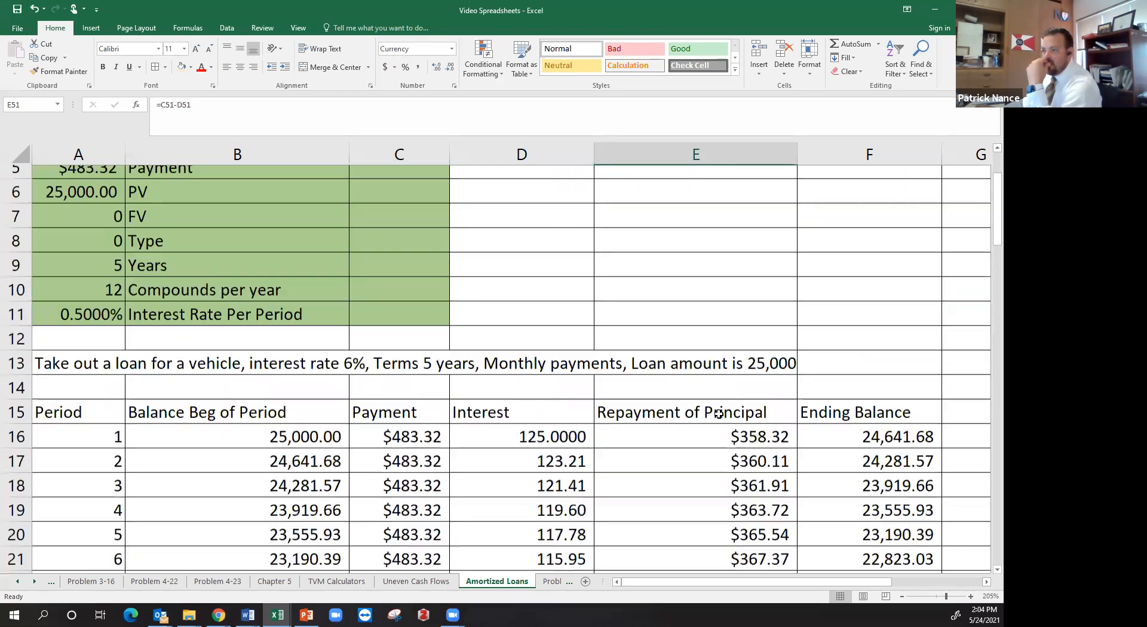
scroll(691, 402, down, 12)
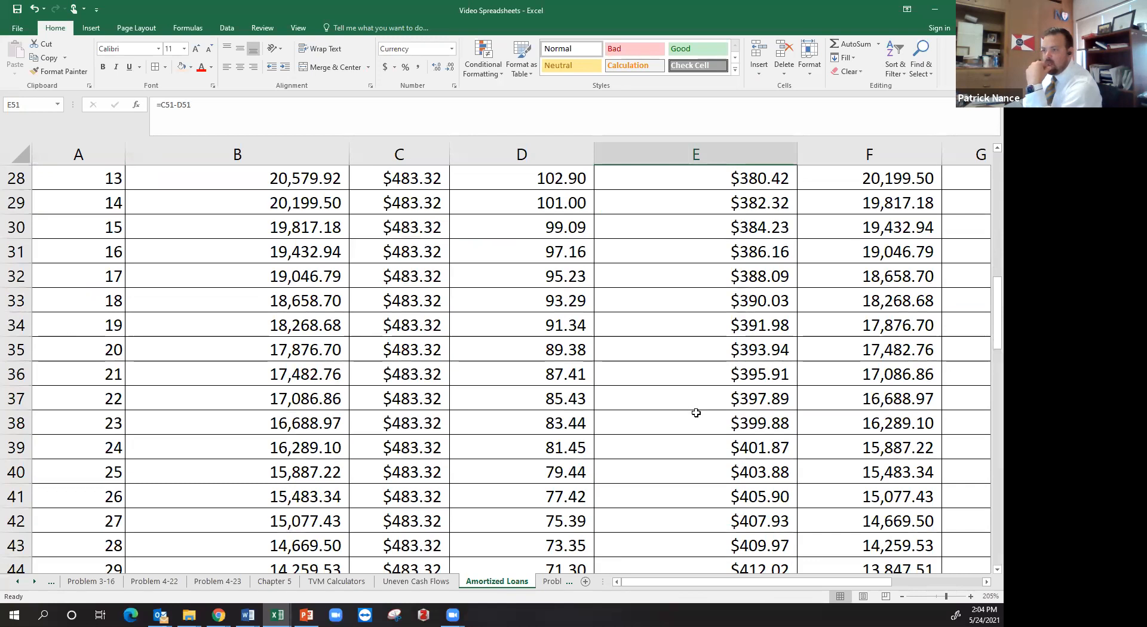
scroll(701, 426, down, 3)
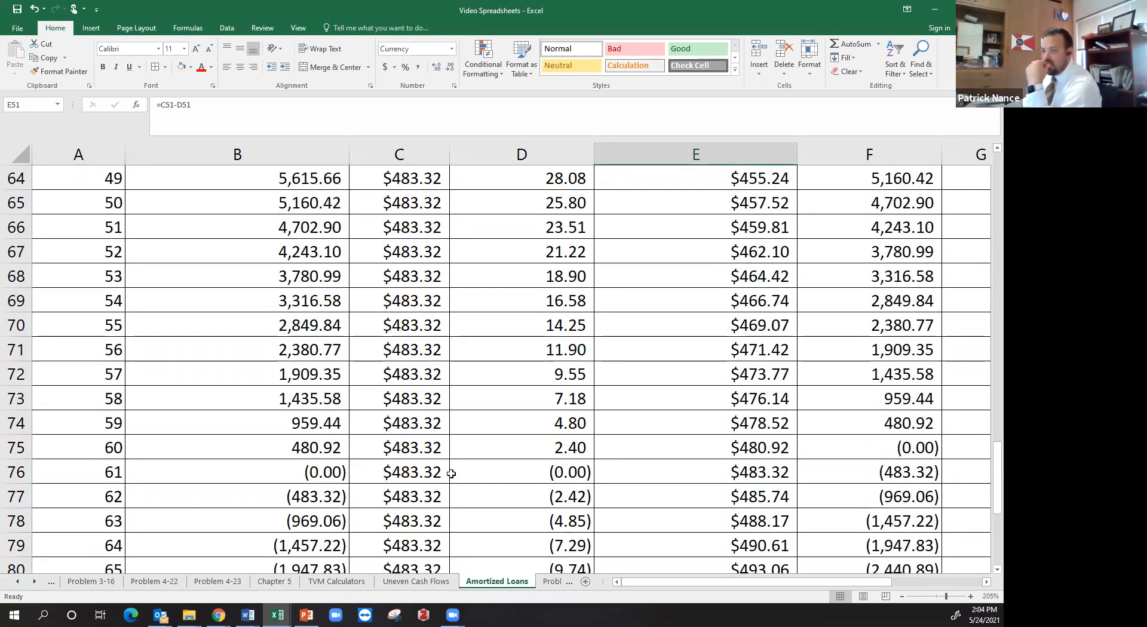
drag(238, 474, 855, 469)
drag(316, 447, 873, 447)
click(538, 448)
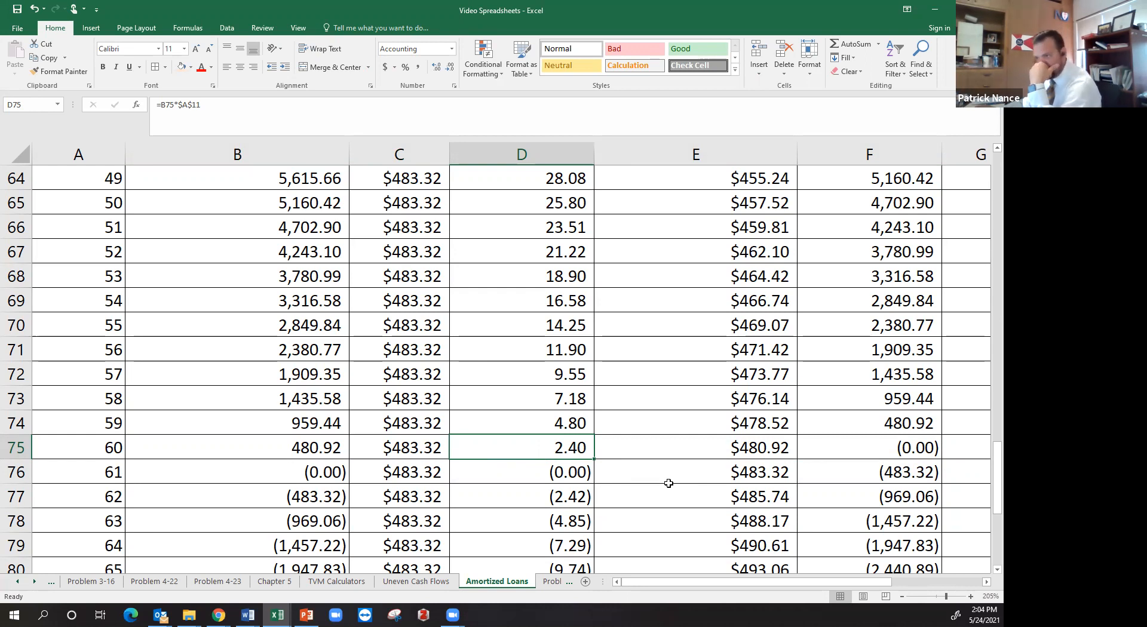
Select the interest of periods 1 to 60 in D16:D75 and read its sum
scroll(668, 483, up, 20)
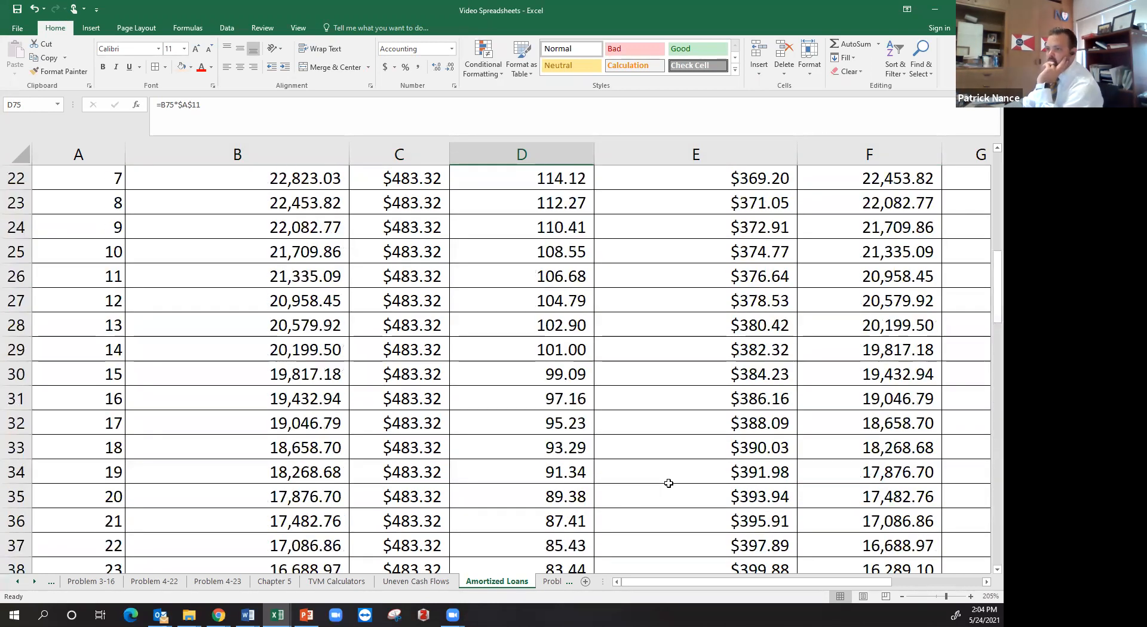
scroll(671, 484, down, 2)
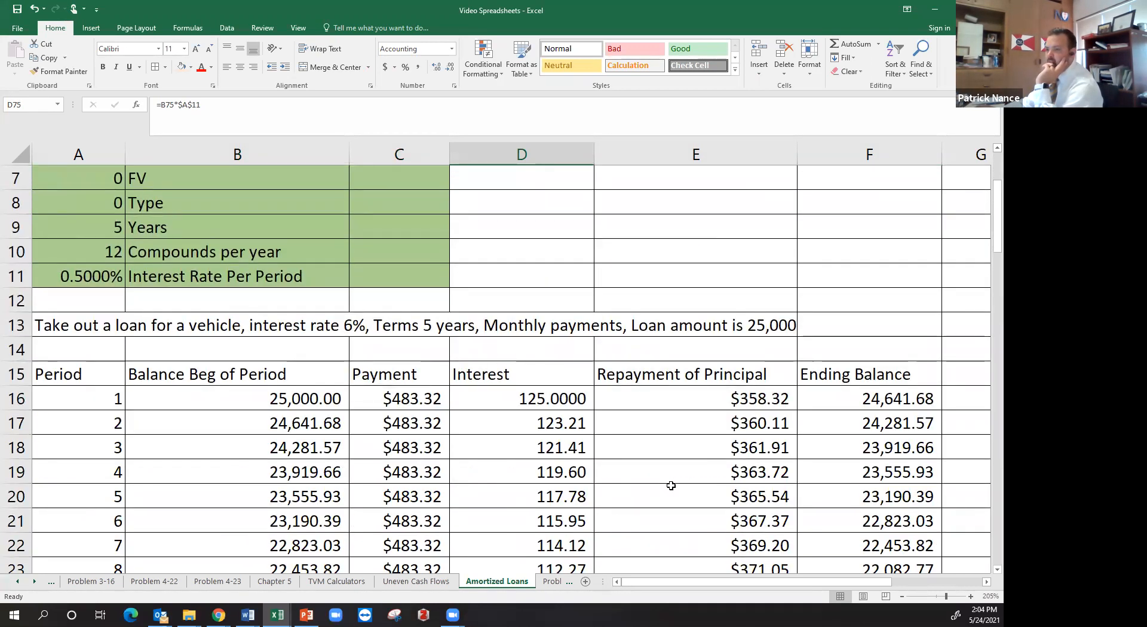
drag(544, 402, 554, 272)
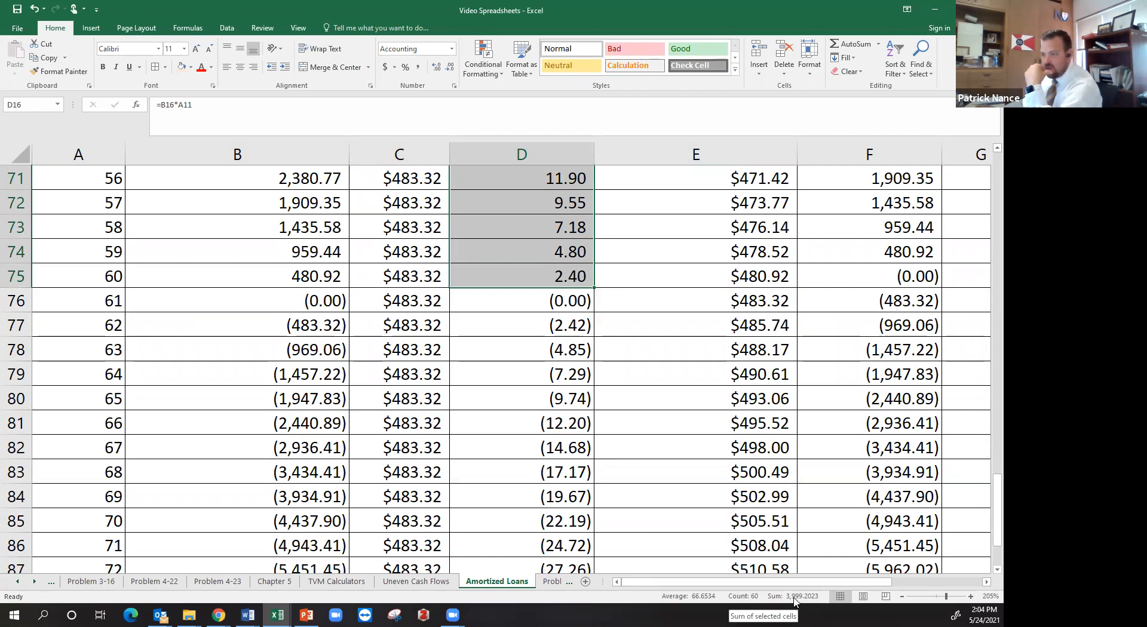
scroll(823, 524, up, 20)
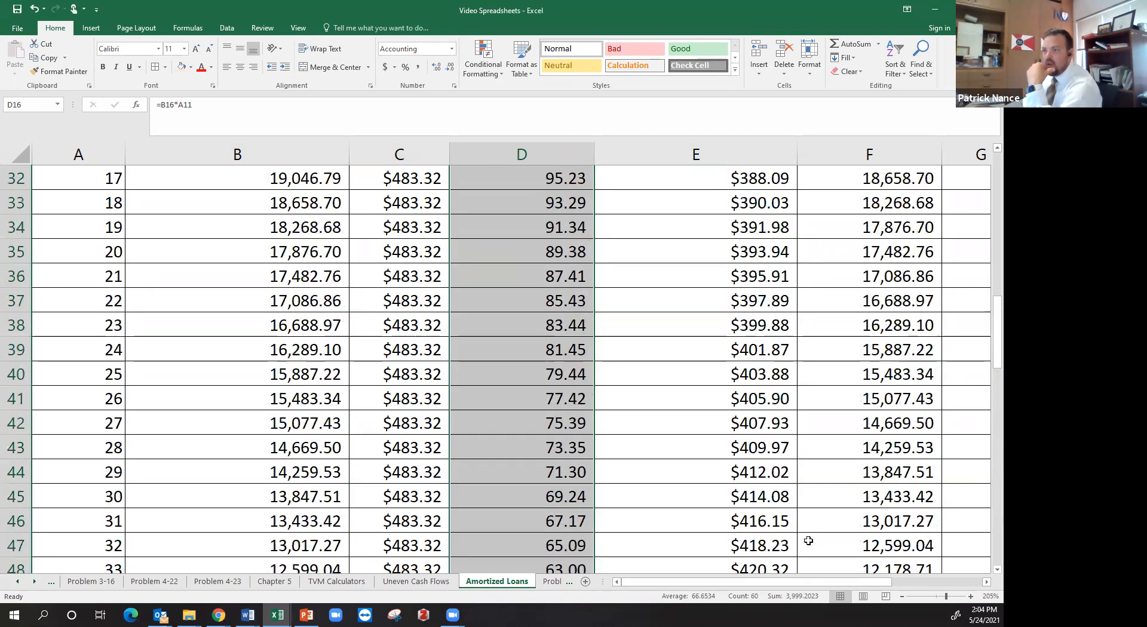
Calculate Total Payments in F3 as NPER times Payment with =A4*A5
click(830, 224)
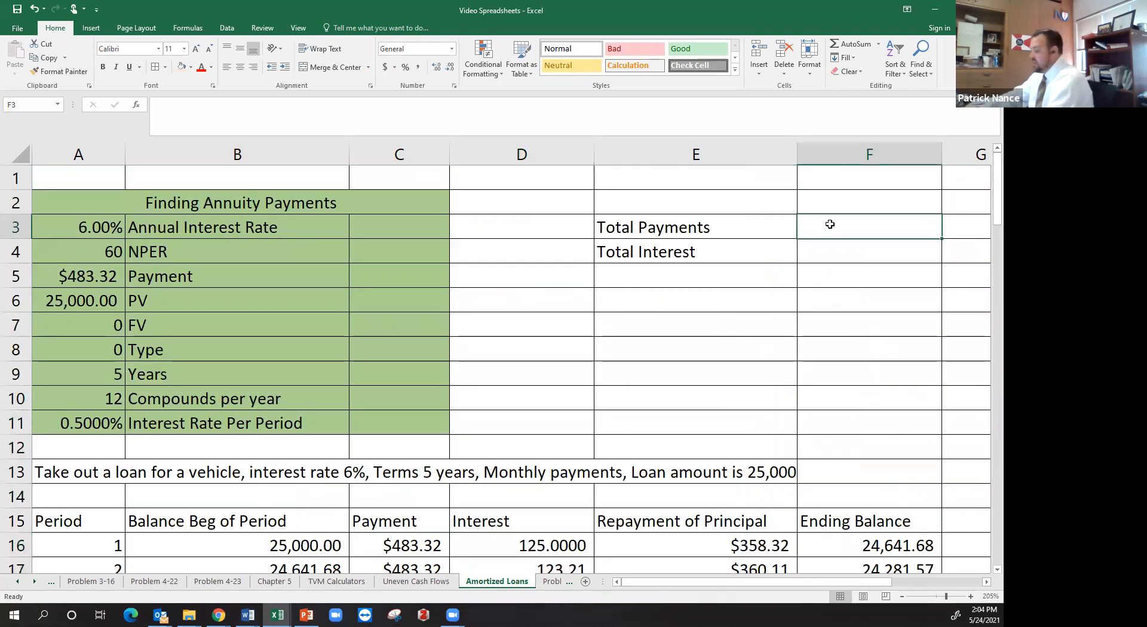
text(=)
click(110, 259)
text(*)
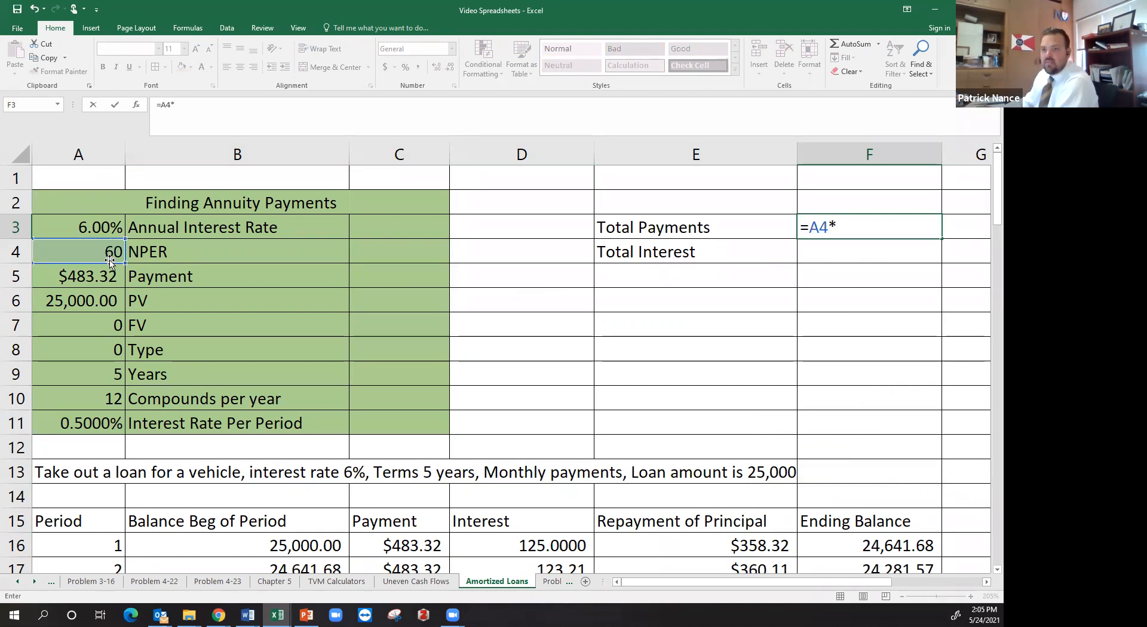
click(110, 279)
key(Return)
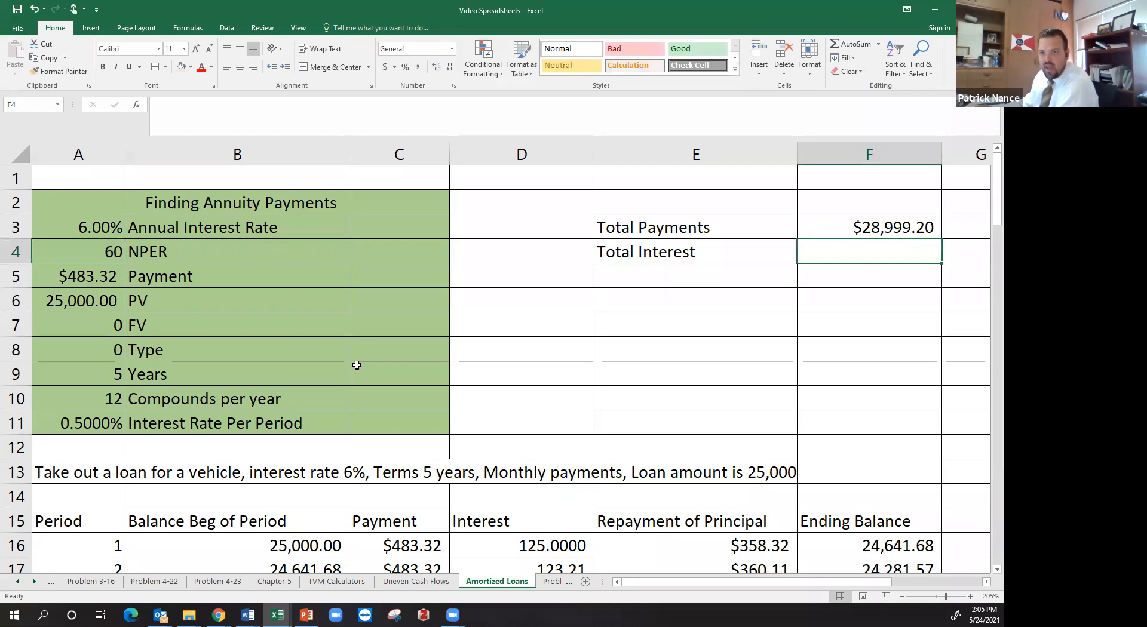
Calculate Total Interest in F4 as Total Payments minus the loan amount with =F3-A6
text(=)
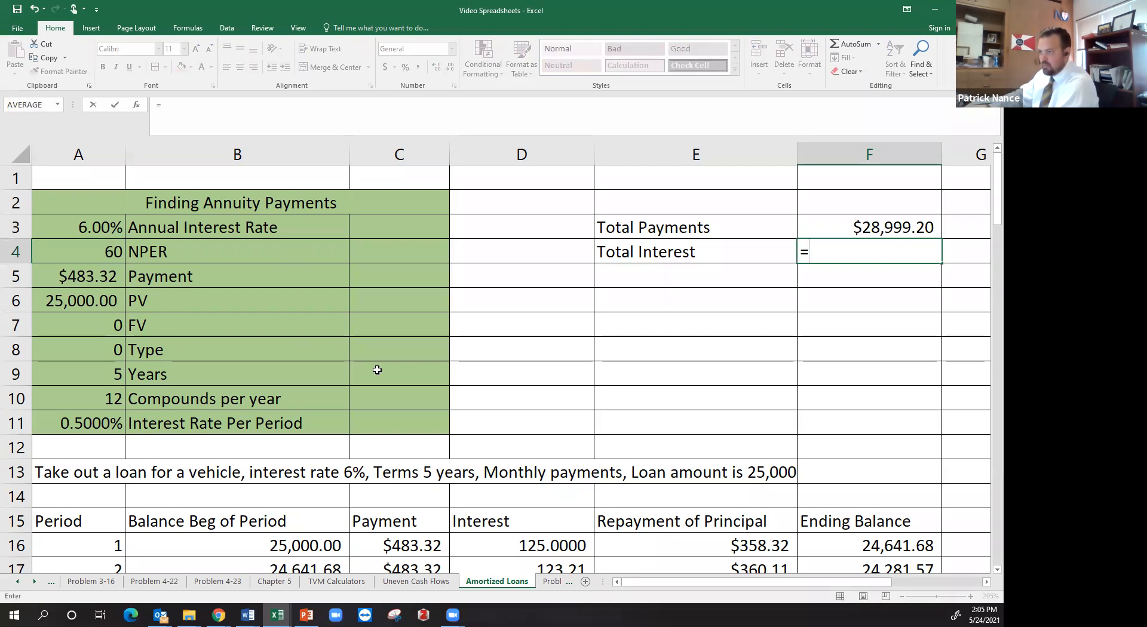
key(Up)
text(-)
key(Left)
key(Left)
key(Left)
key(Left)
key(Left)
key(Down)
key(Down)
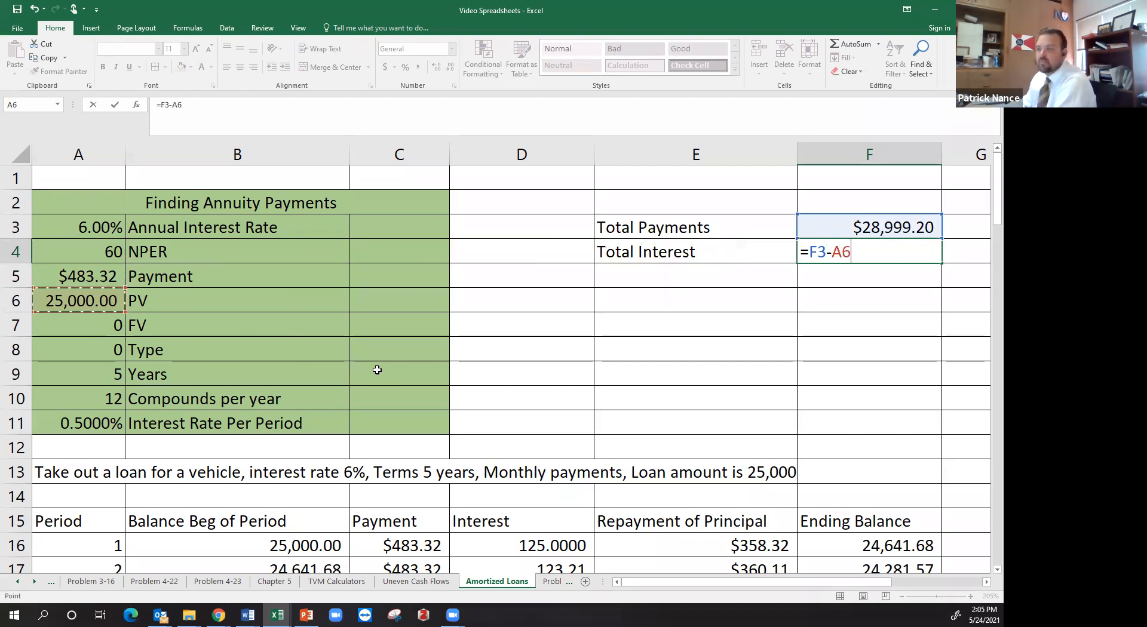
key(Return)
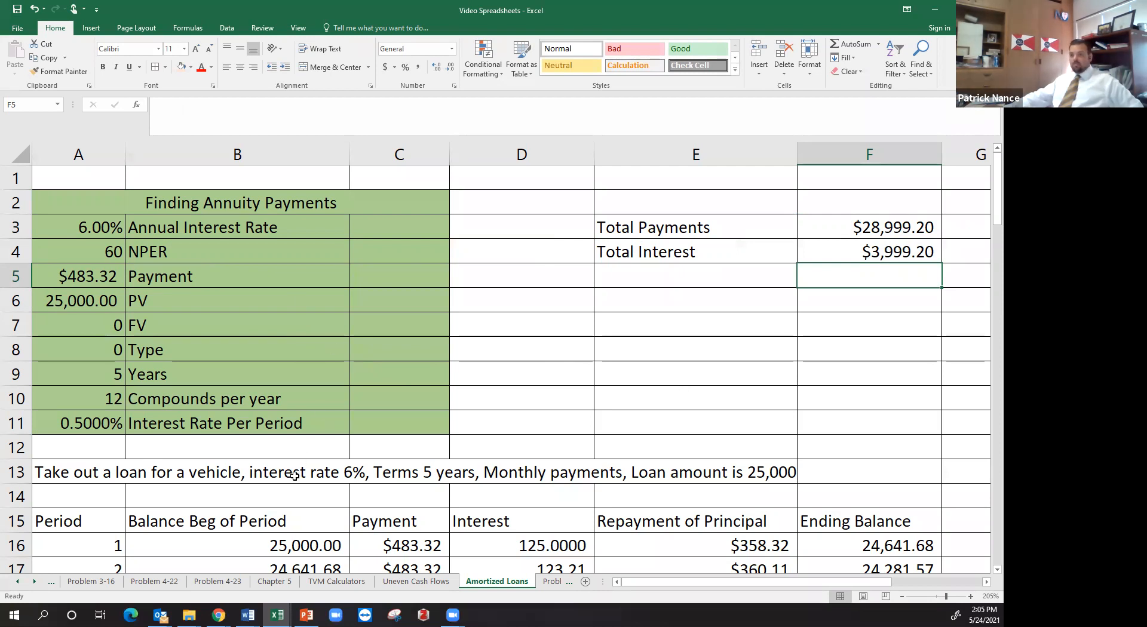
Set the Annual Interest Rate in A3 to 5%
click(93, 228)
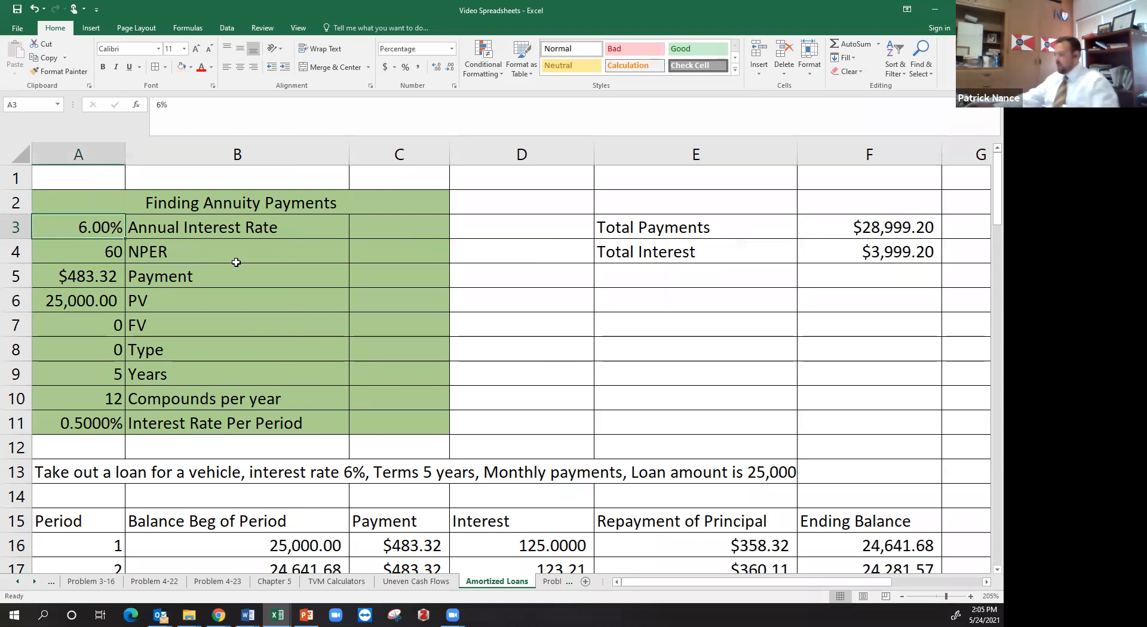
text(5)
key(Return)
Try an NPER of 72 with a PV of 15,000, and undo both changes
text(72)
key(Return)
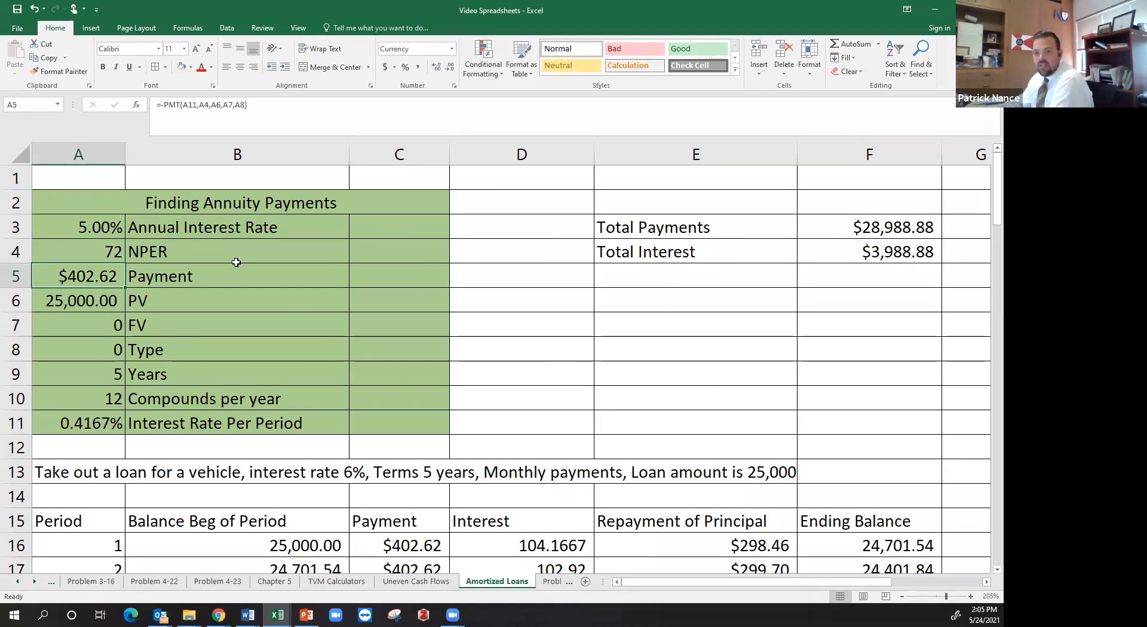
key(Down)
text(15000)
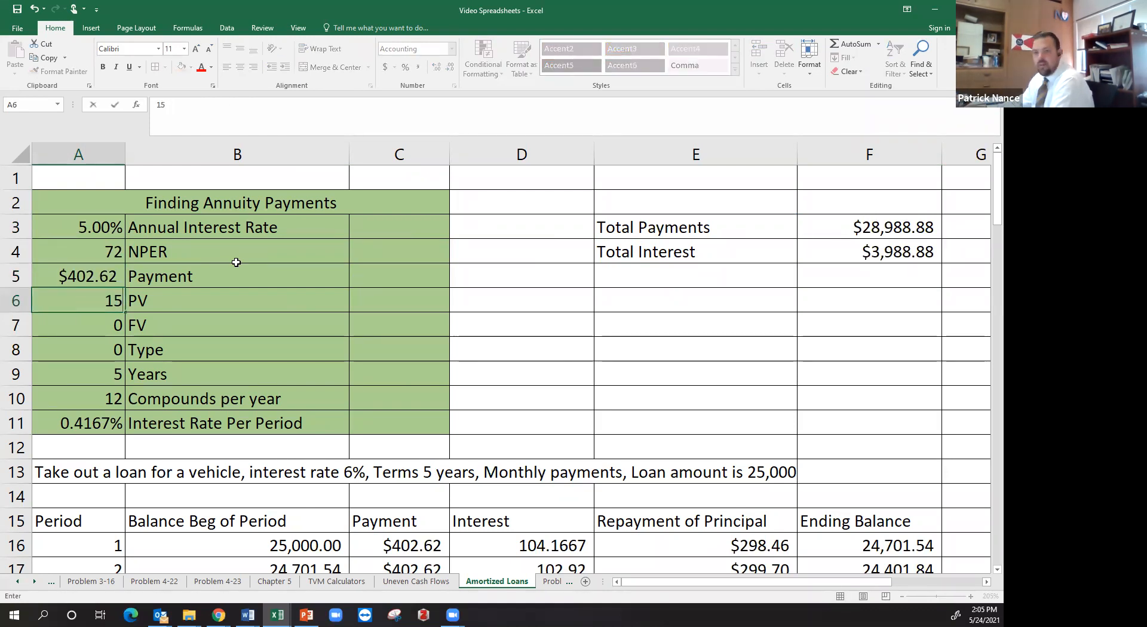
key(Return)
key(Up)
key(Up)
key(Up)
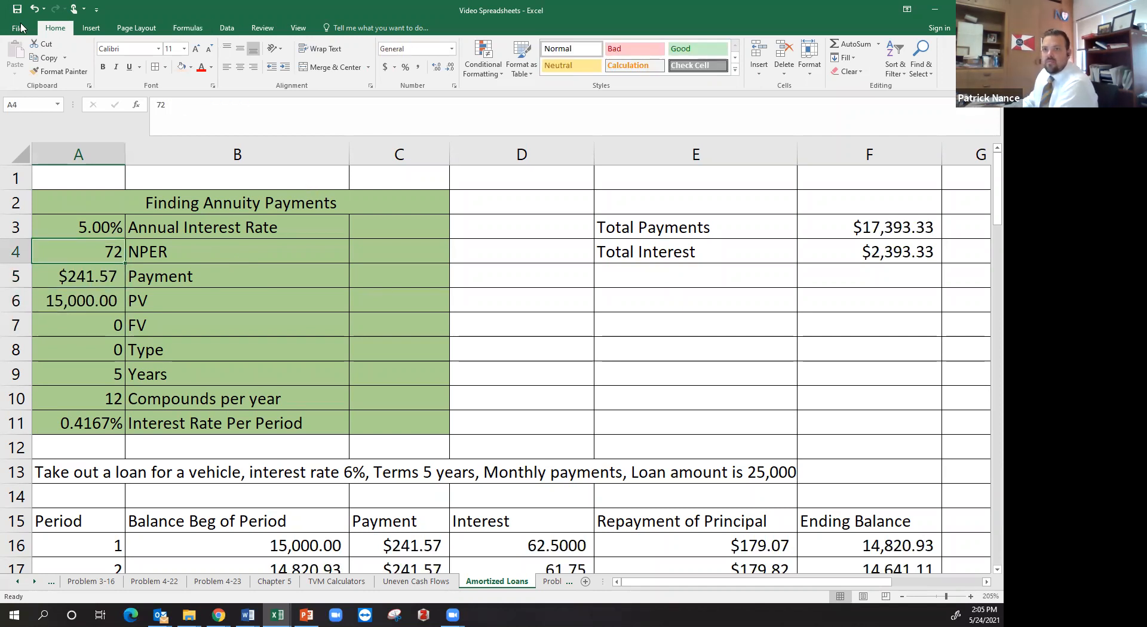
click(36, 11)
click(36, 10)
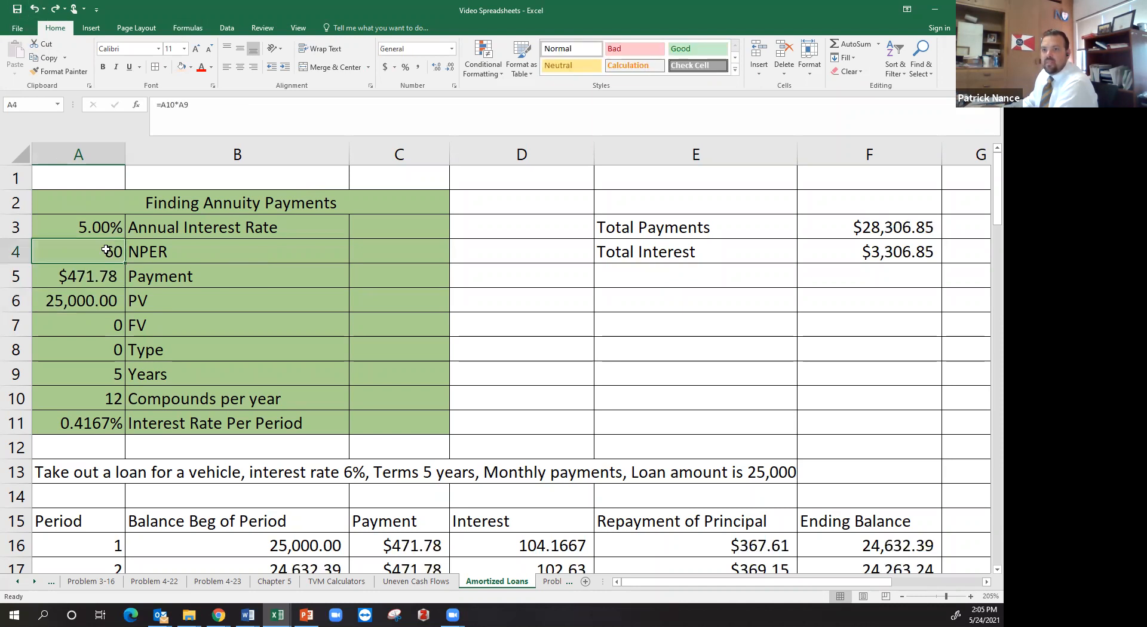
Try loan terms of 4 and 3 years in the Years cell A9
click(112, 374)
text(4)
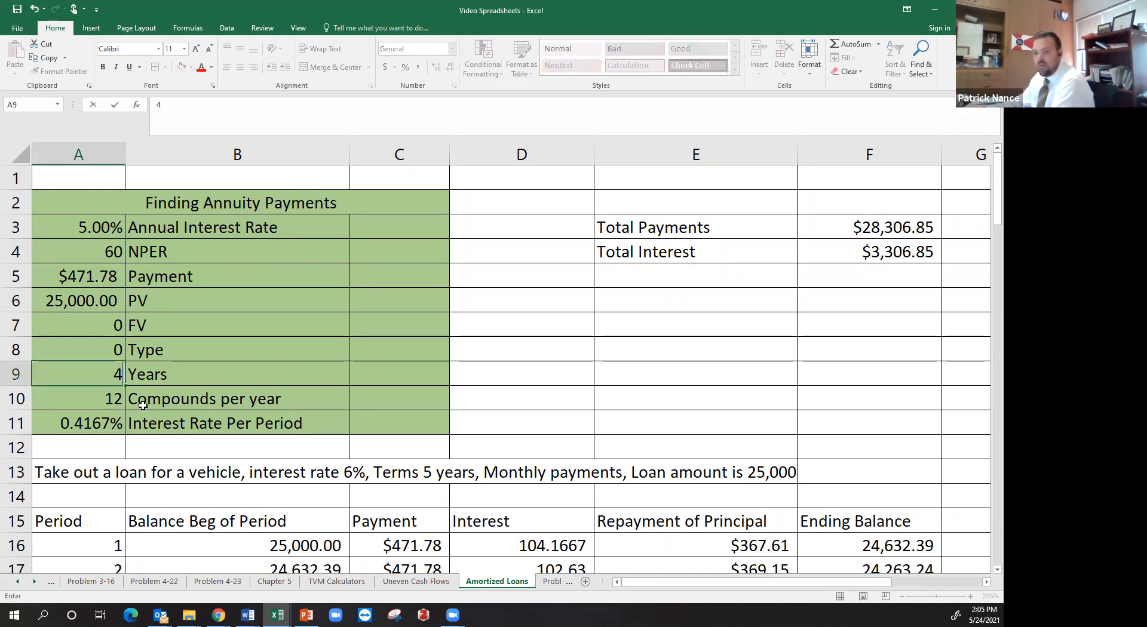
key(Return)
key(Up)
text(3)
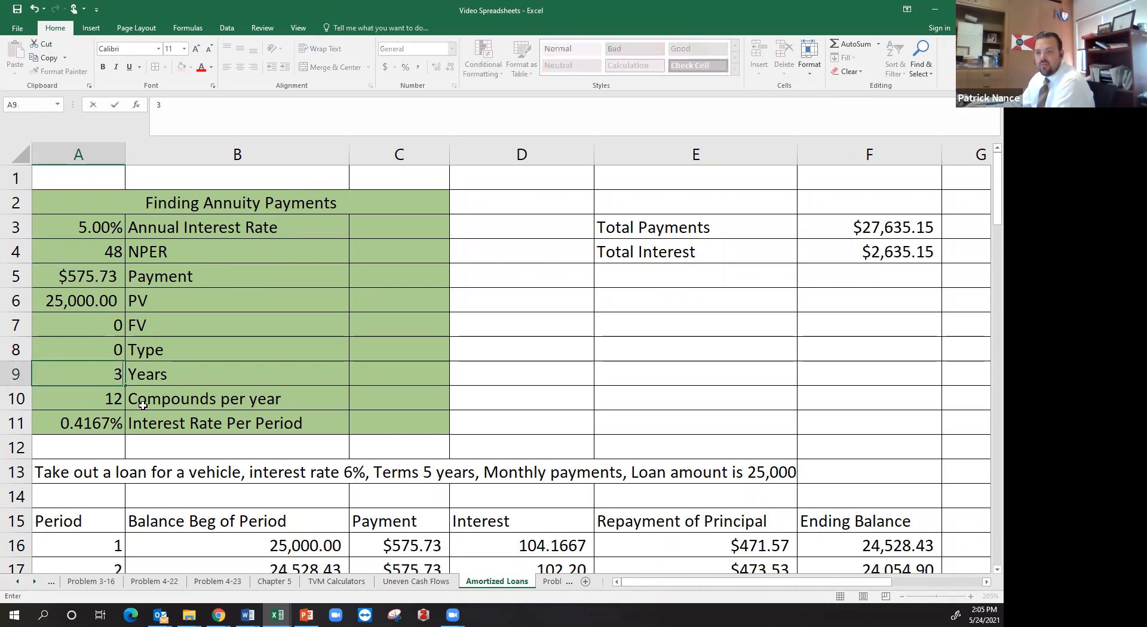
key(Return)
Set the loan term in A9 to 2 years
key(Up)
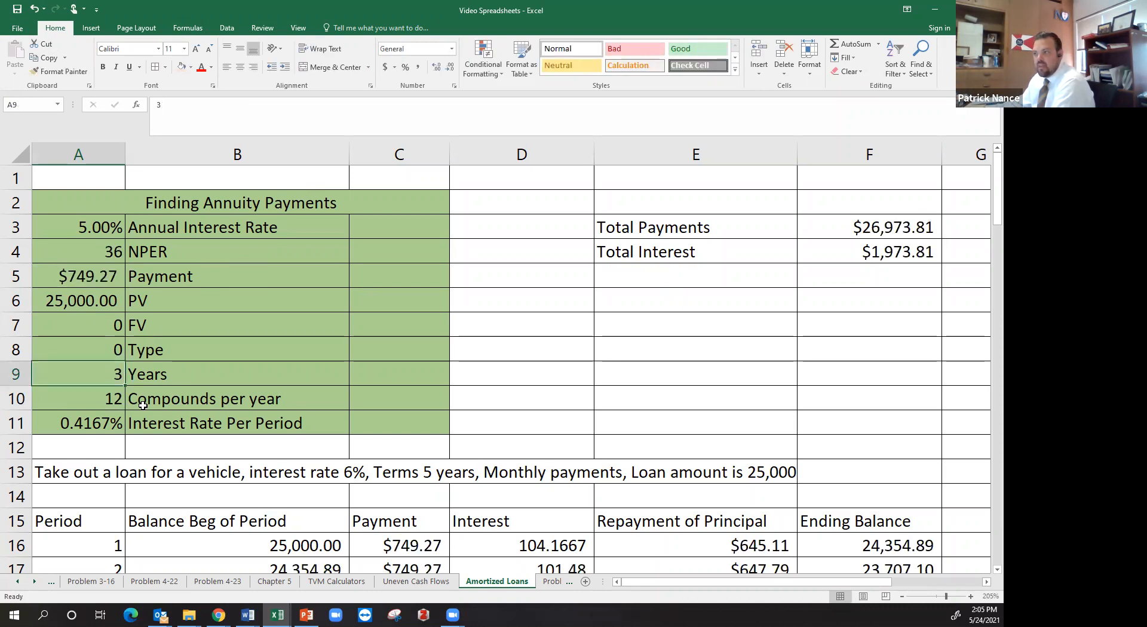
text(2)
key(Return)
key(Up)
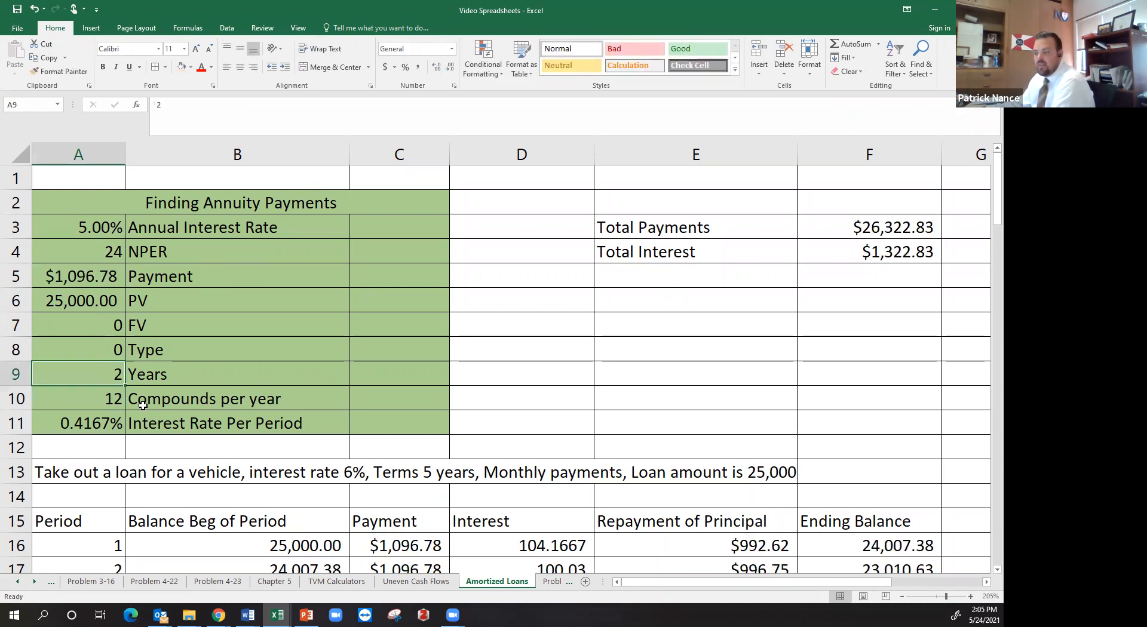
Review the Total Payments, Total Interest and NPER cells along with the amortization schedule for the 2-year term
scroll(500, 402, down, 8)
scroll(514, 403, up, 7)
scroll(899, 211, up, 6)
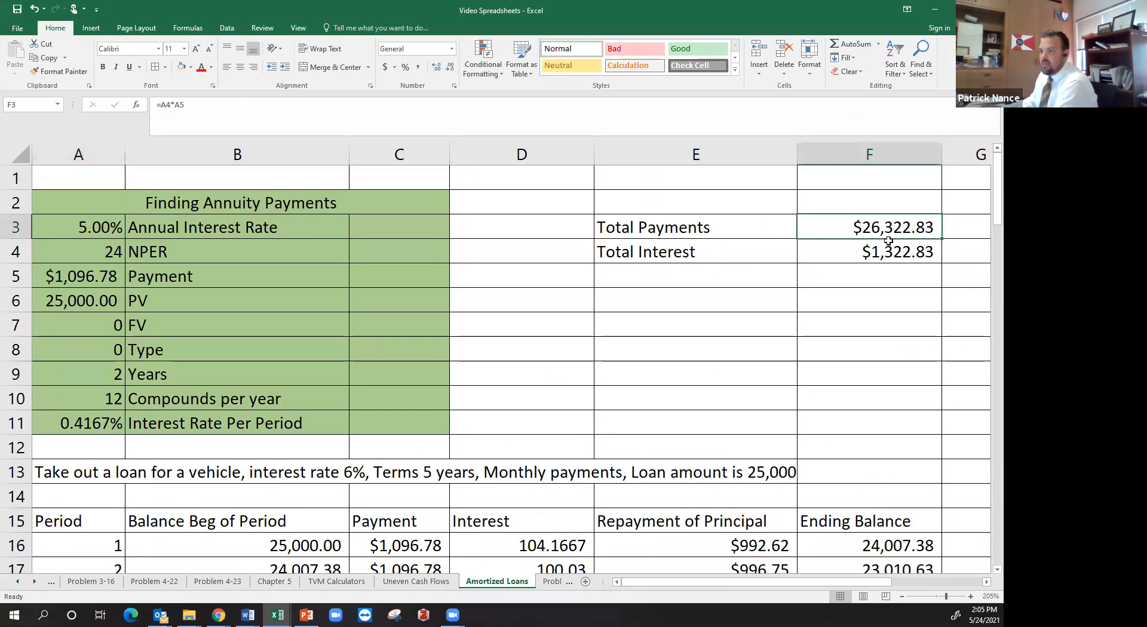
drag(890, 227, 886, 246)
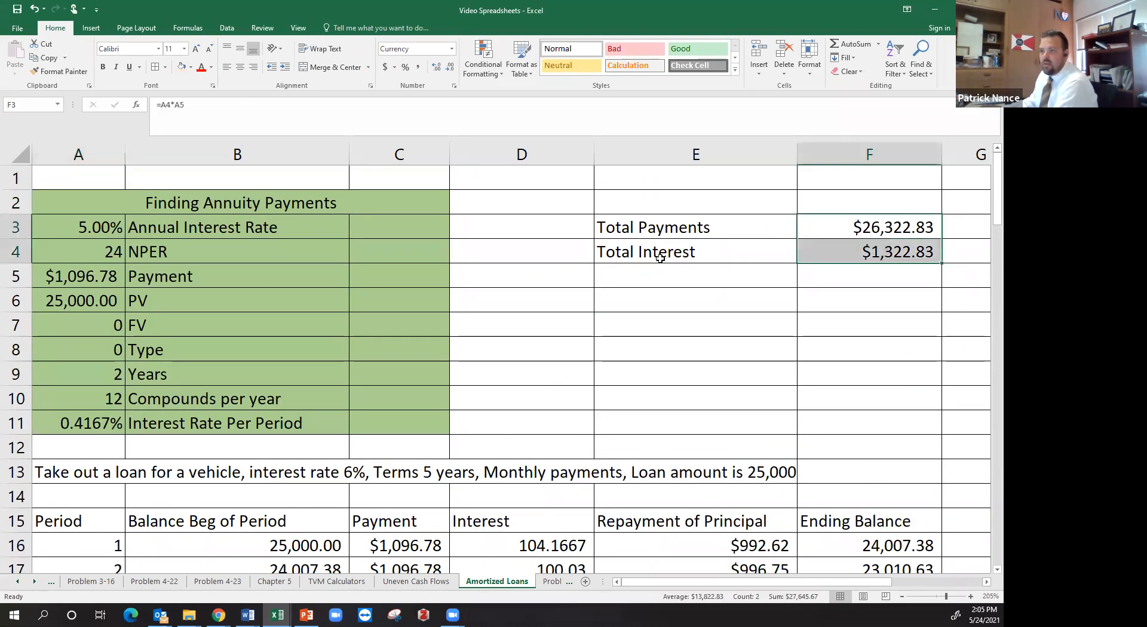
click(89, 244)
scroll(164, 421, down, 4)
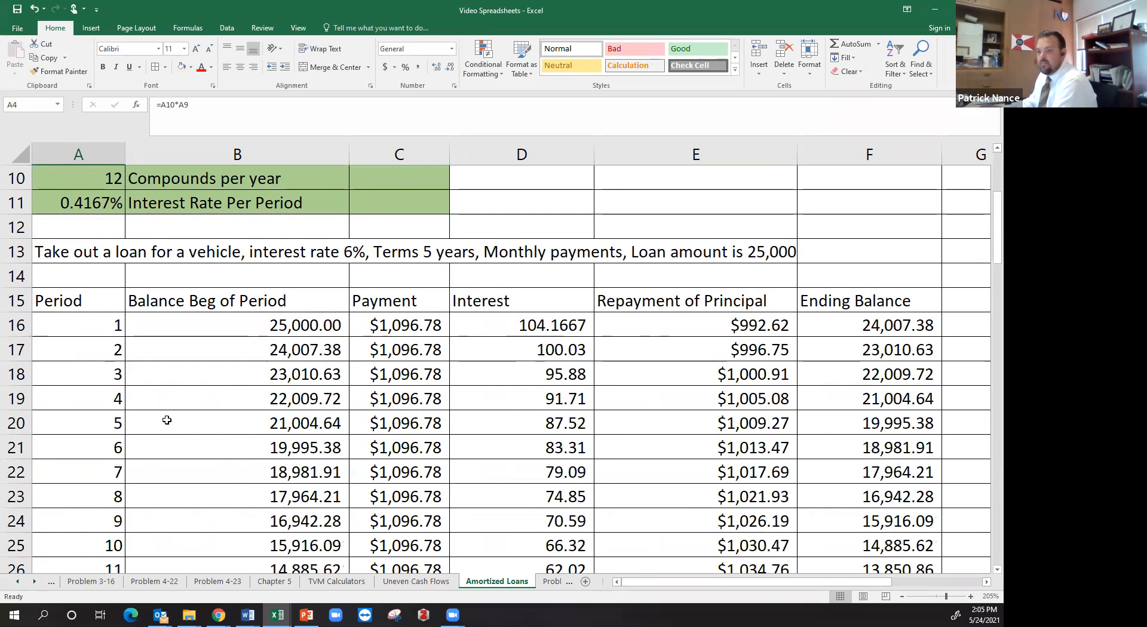
scroll(463, 247, up, 4)
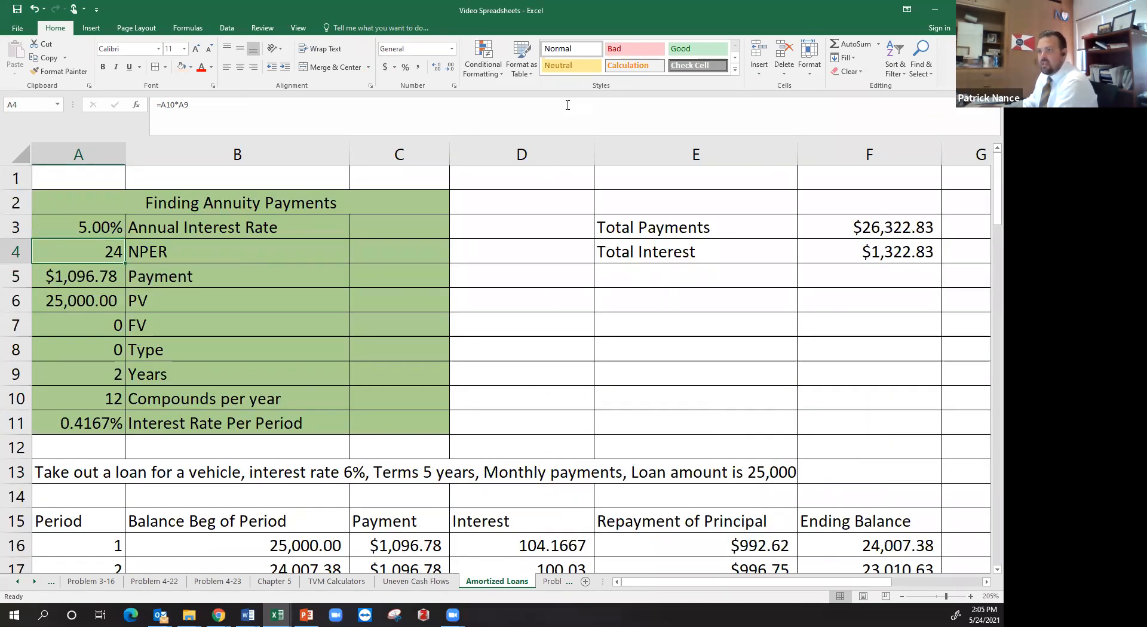